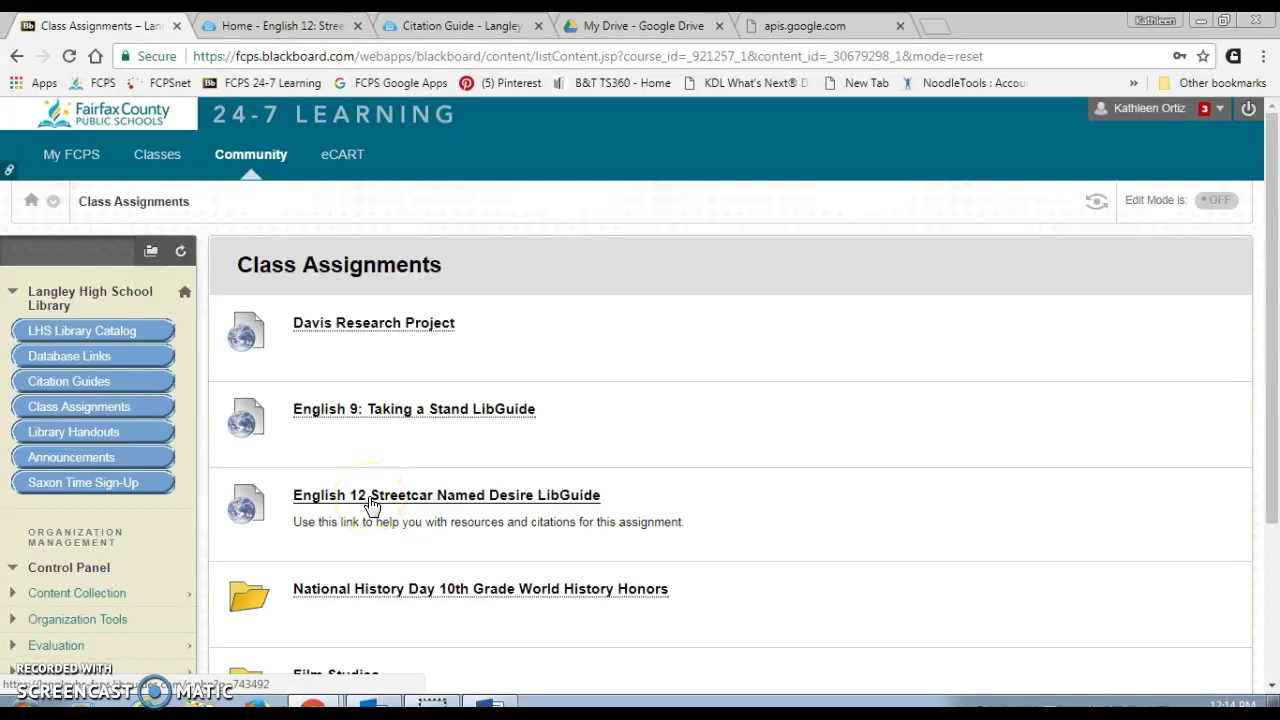
Look over the English 12 Streetcar Named Desire research guide and the NoodleTools help links in the library's Citation Guide
click(266, 30)
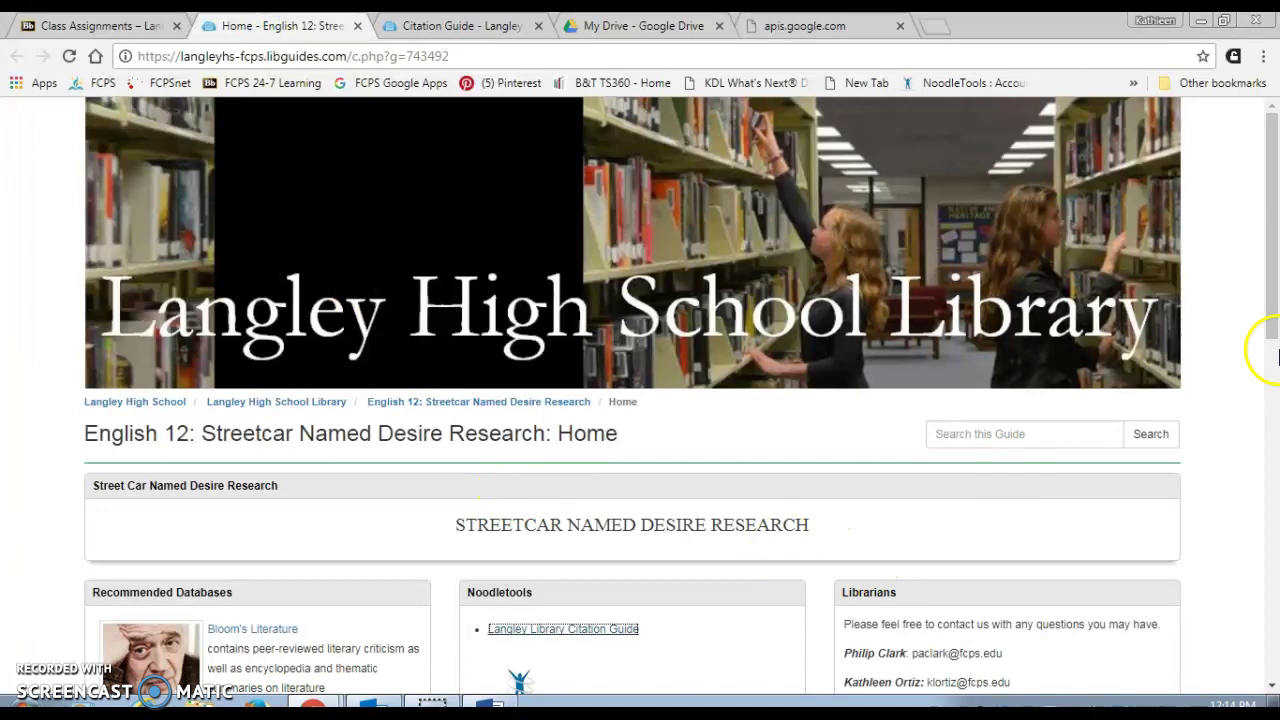
drag(1267, 334, 1270, 420)
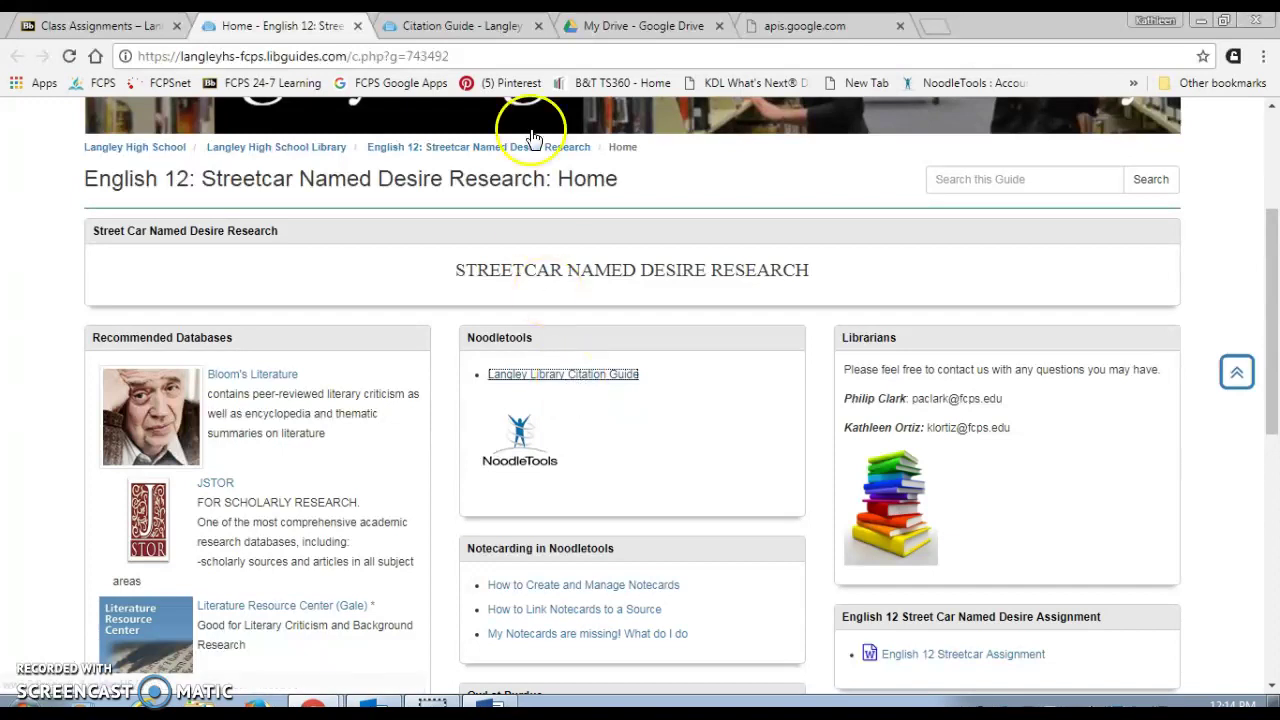
click(474, 34)
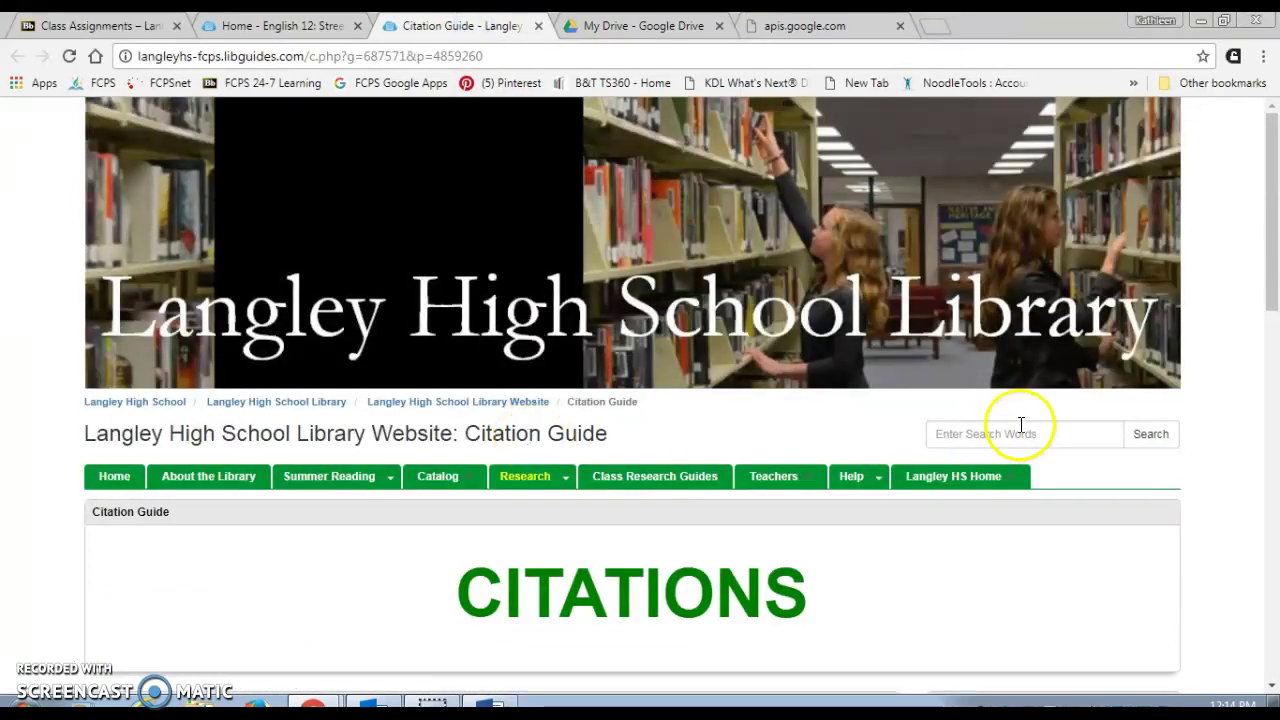
drag(1273, 308, 1273, 510)
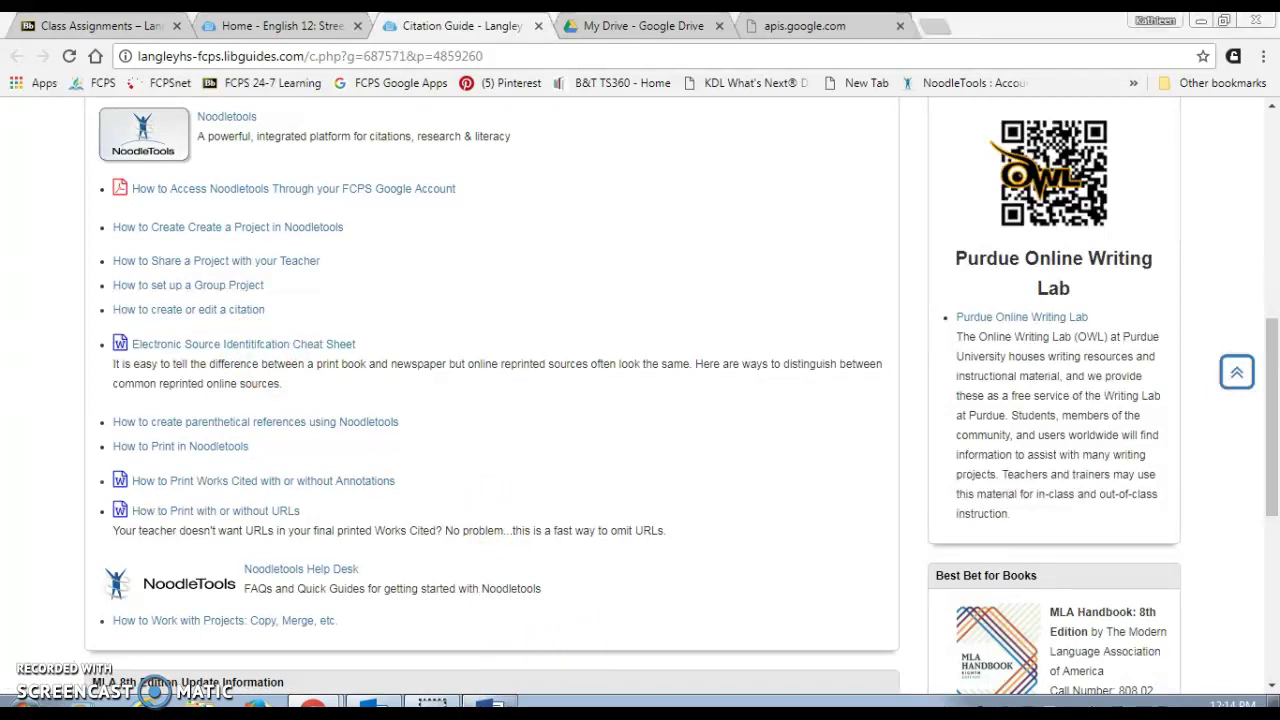
Switch to Word and read the electronic source tips on identifying books, newspapers, magazines and journals
click(485, 704)
click(1272, 352)
click(955, 482)
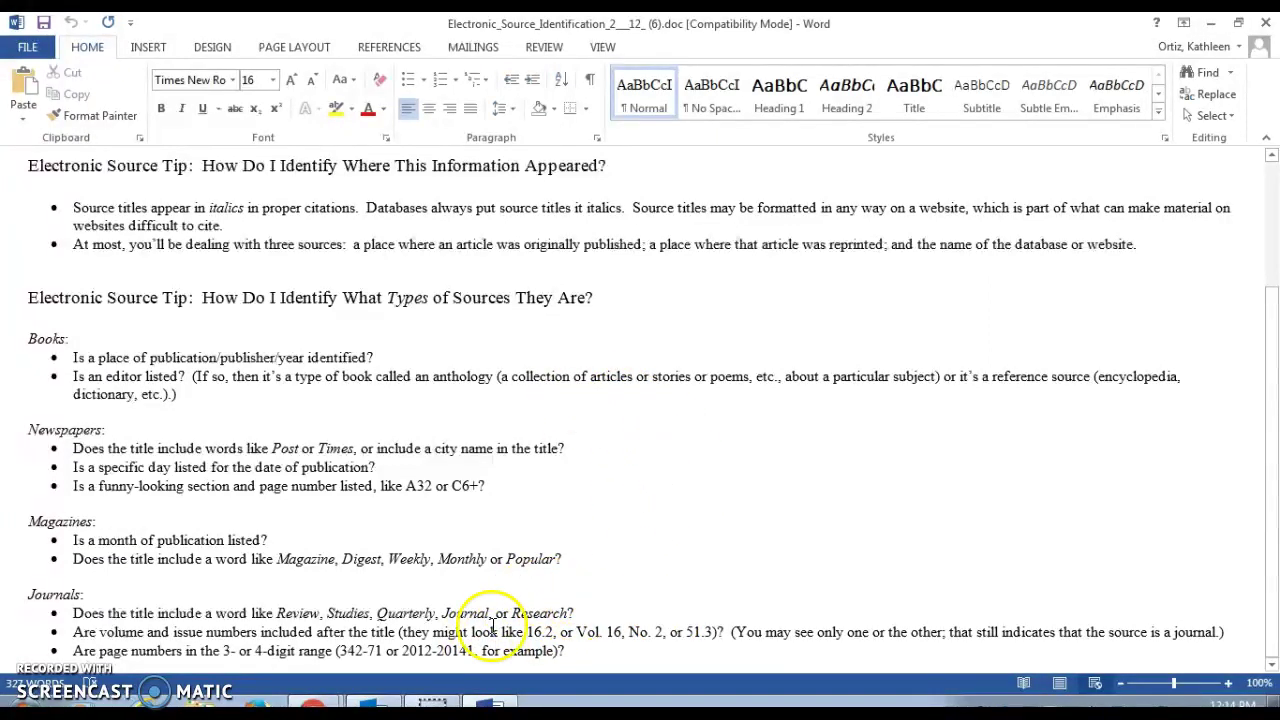
Switch to the Chrome window showing the Fairfax County Public Schools home page and open Google Drive from its Google page
click(338, 700)
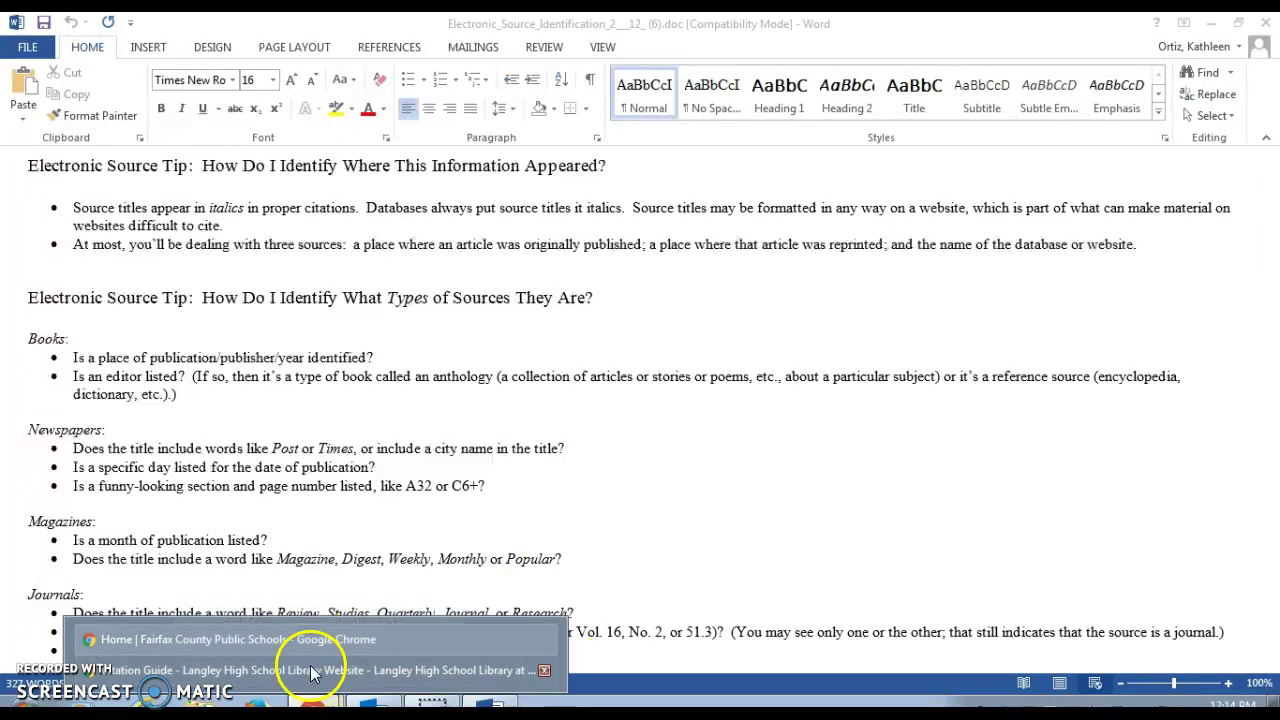
click(345, 670)
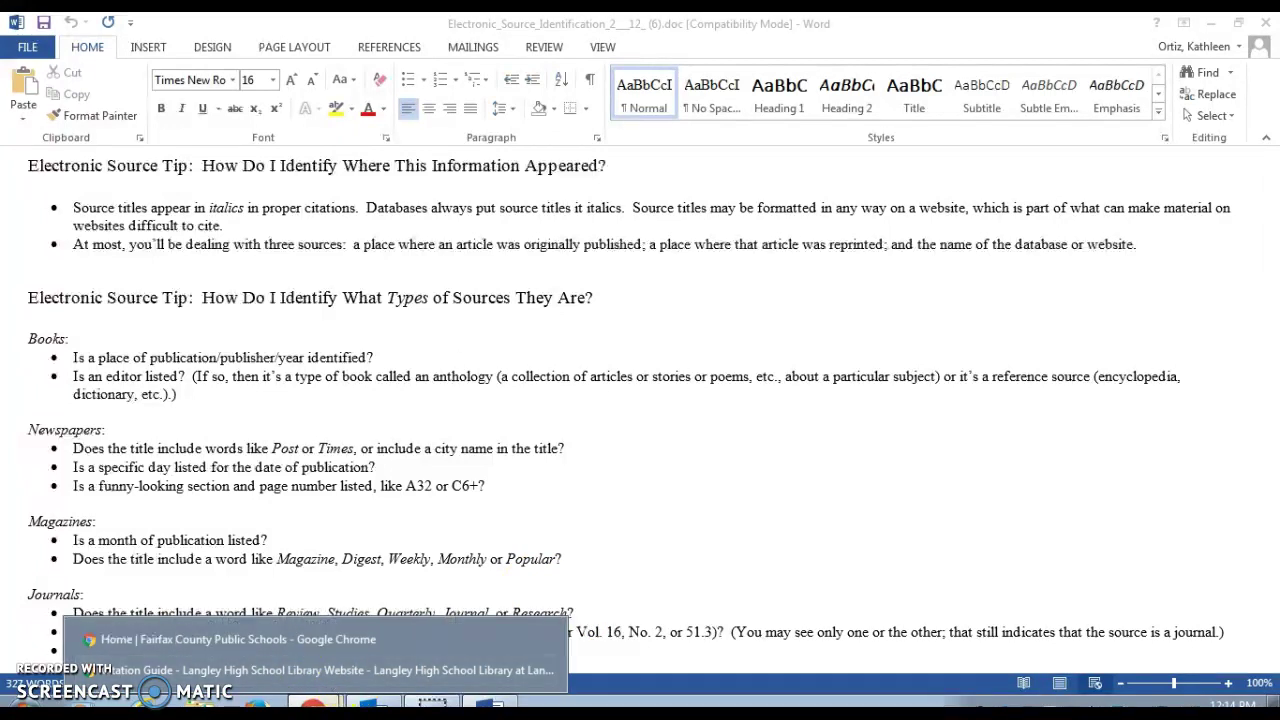
click(318, 641)
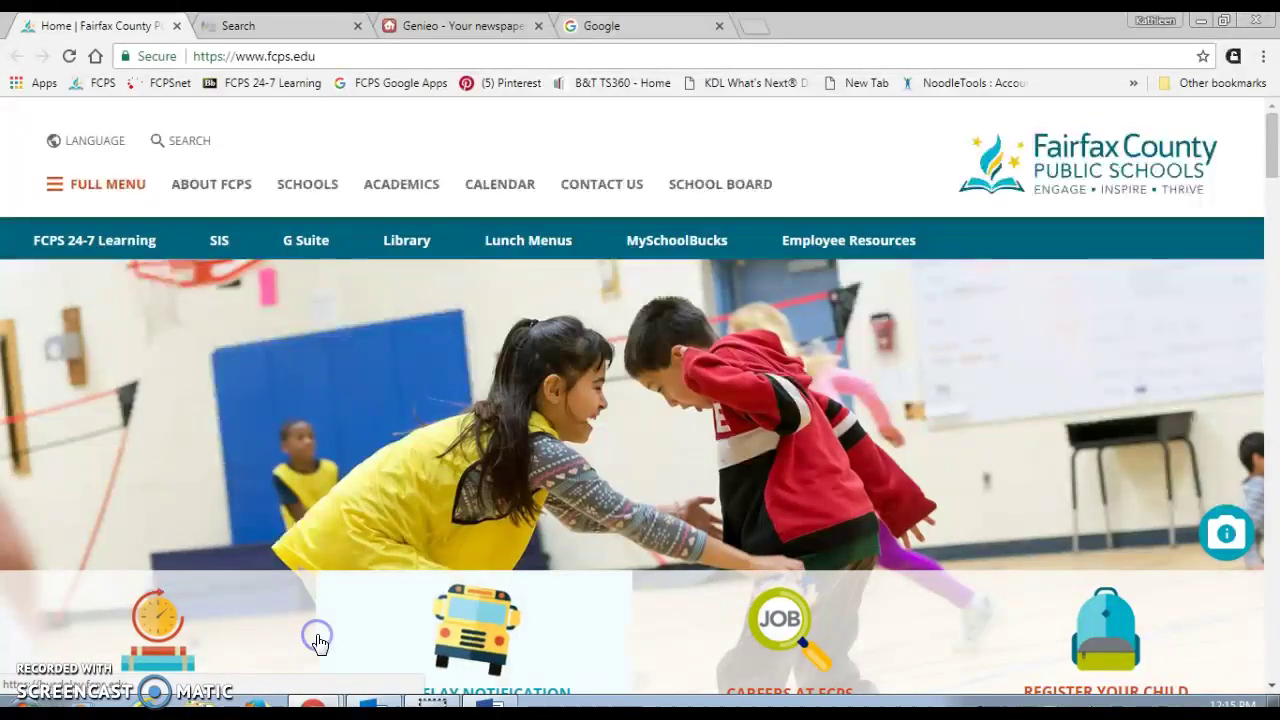
click(640, 25)
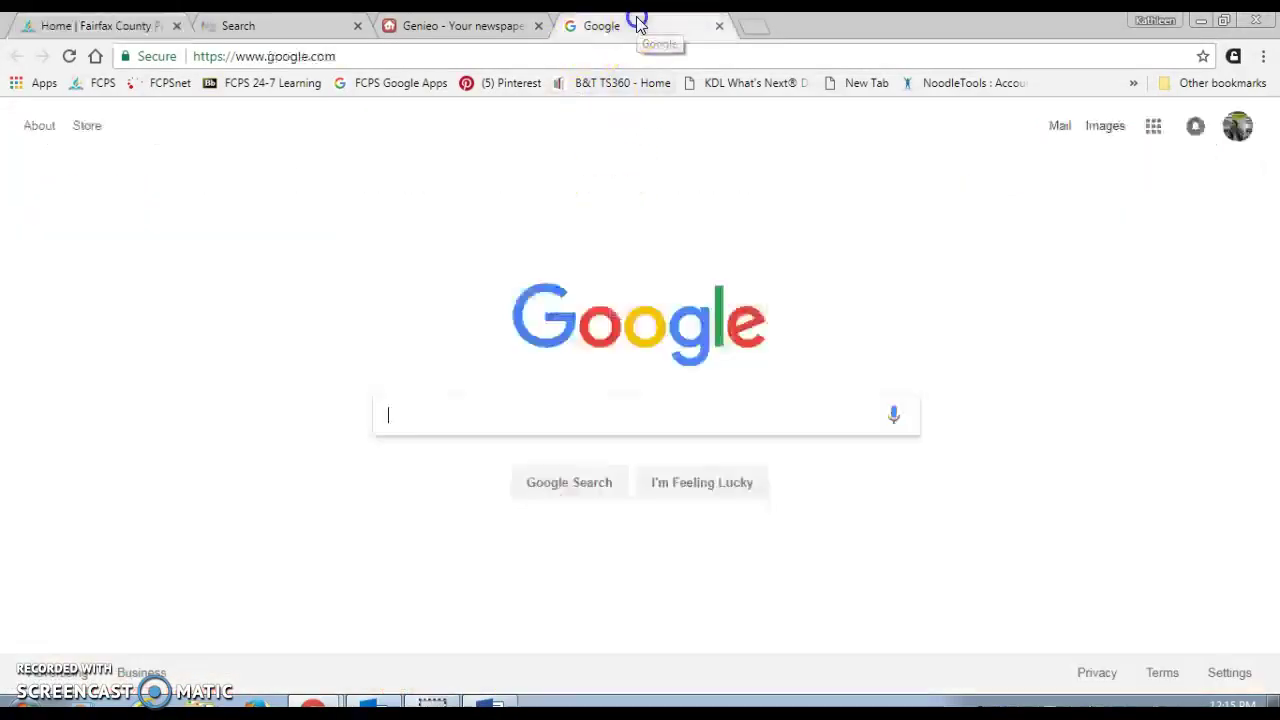
click(1153, 128)
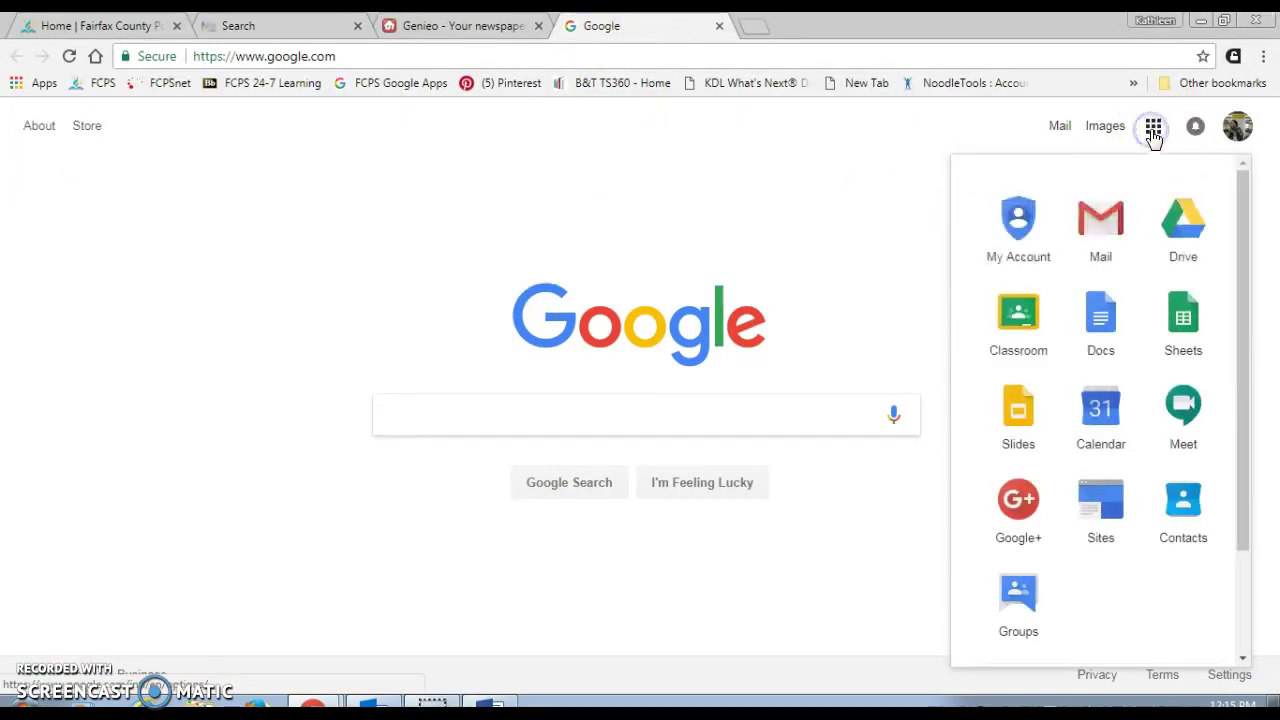
click(1182, 212)
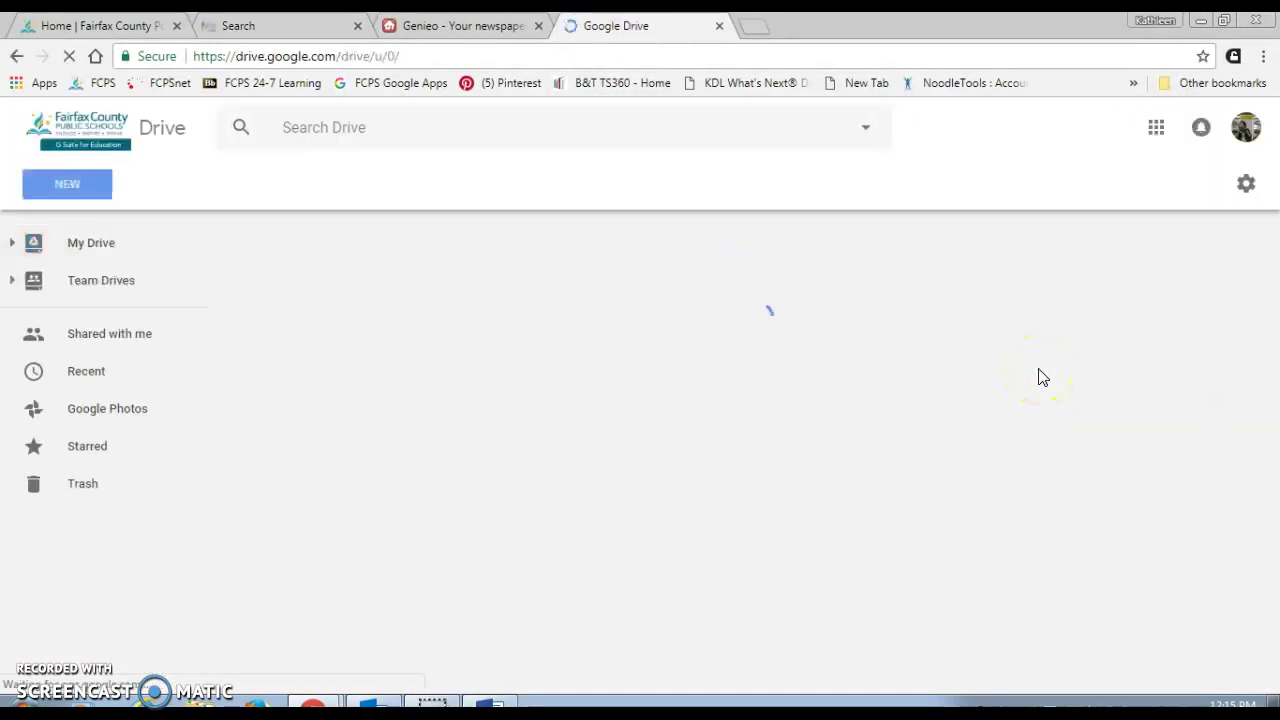
Launch NoodleTools from the additional Google apps and sign in with the school Google account
click(1153, 128)
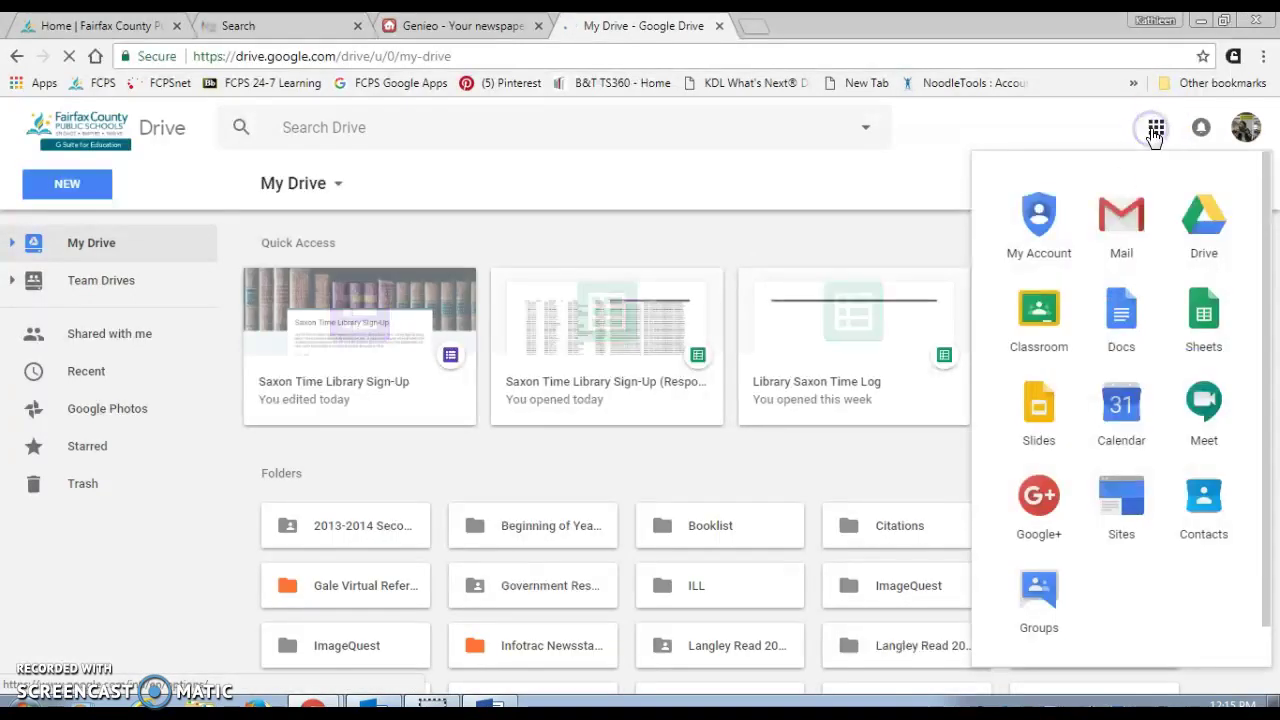
drag(1263, 372, 1275, 542)
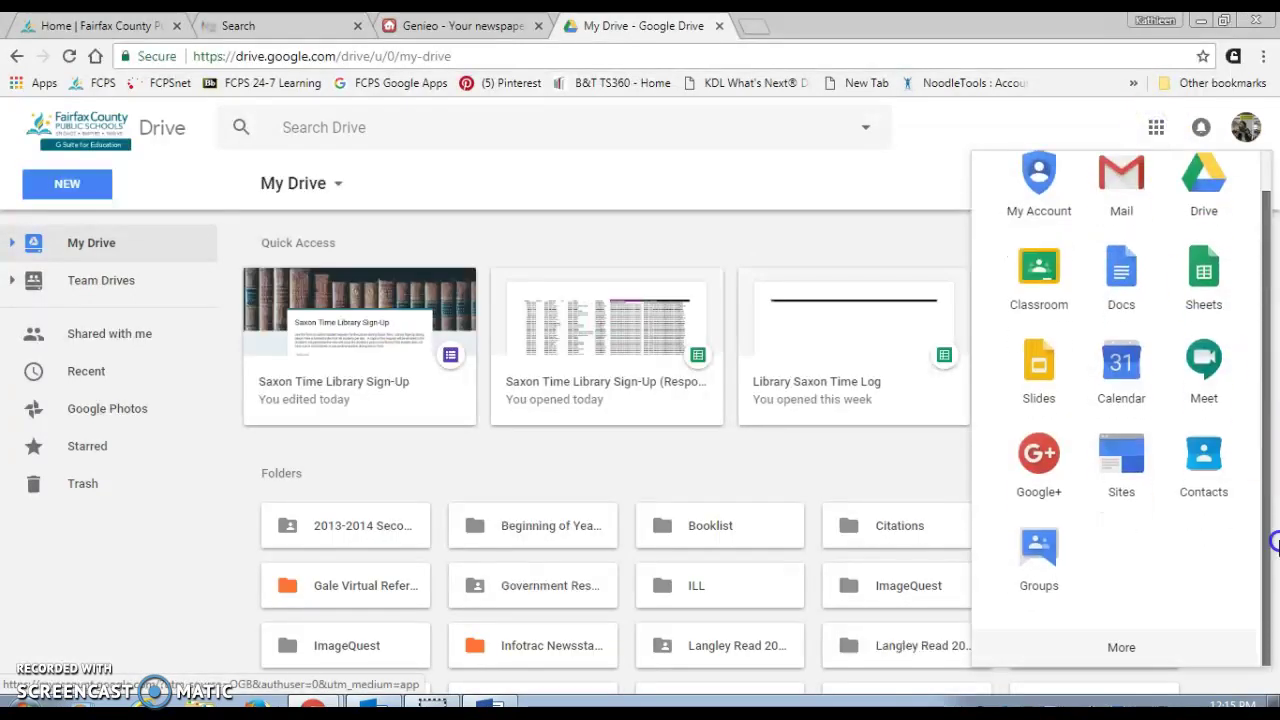
click(1118, 650)
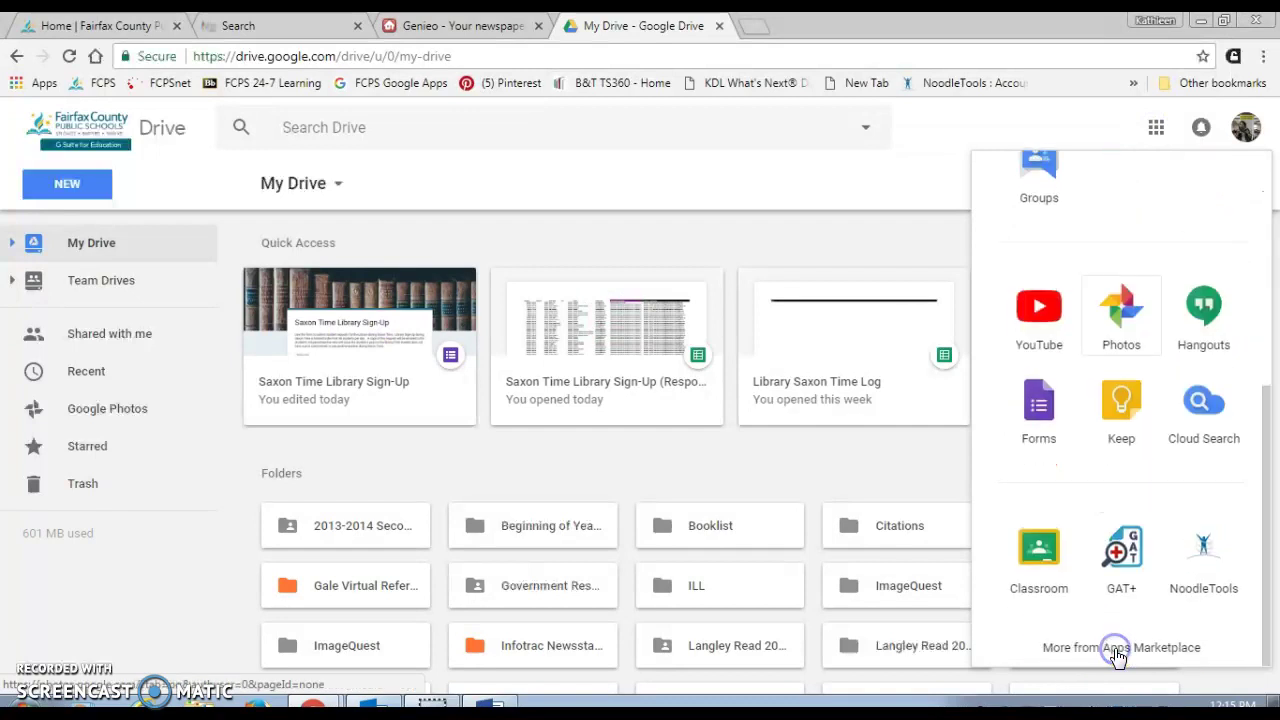
click(1192, 563)
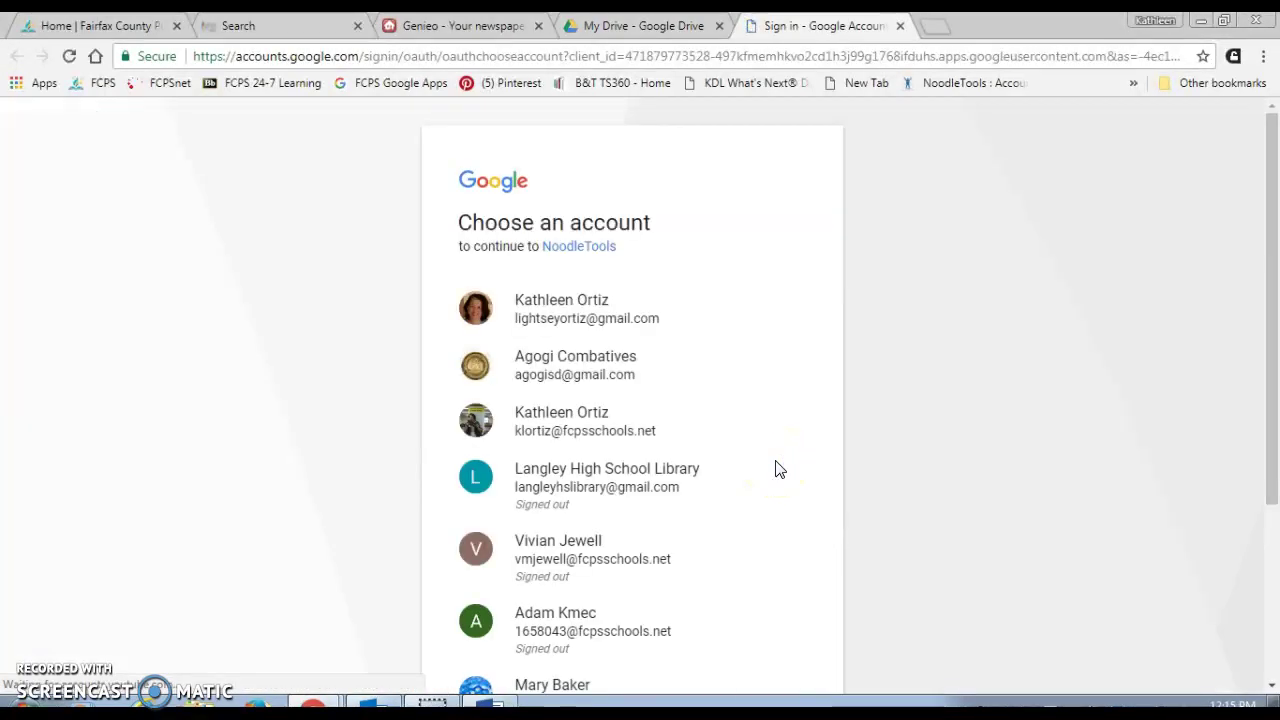
click(603, 427)
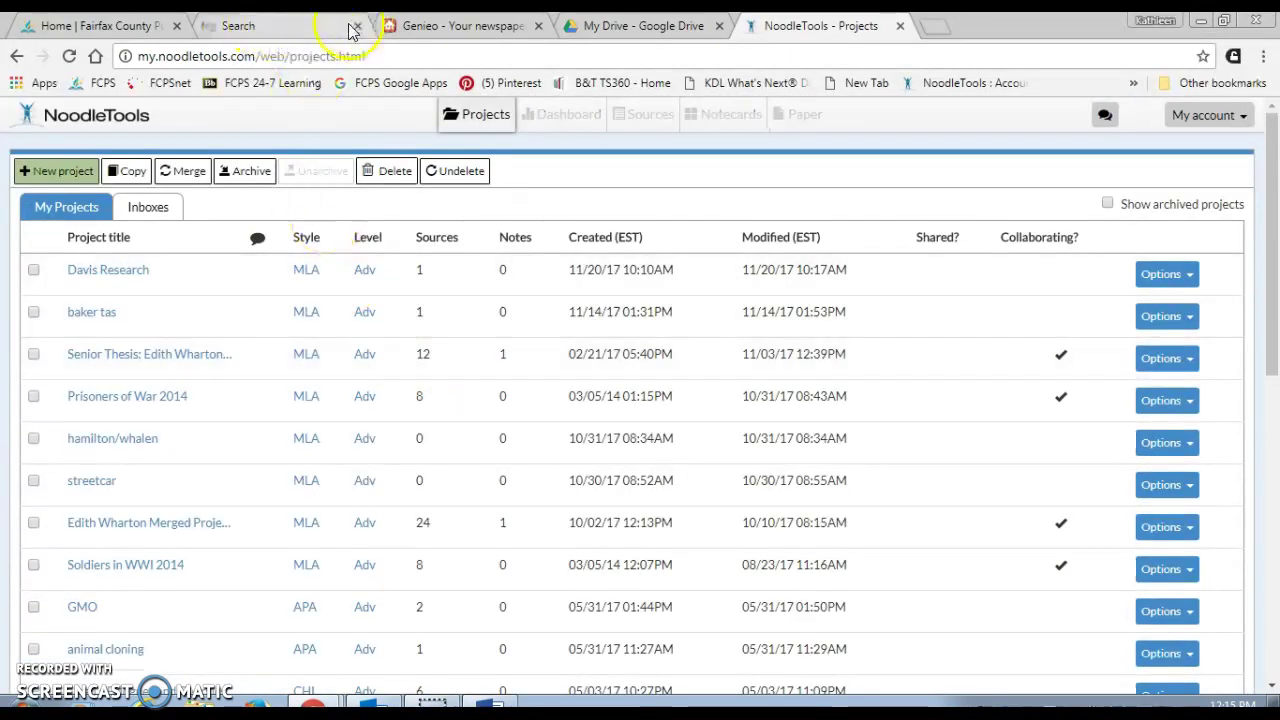
Check the open pages and close Google Drive, Genieo and Search, keeping the FCPS home page and NoodleTools
click(305, 30)
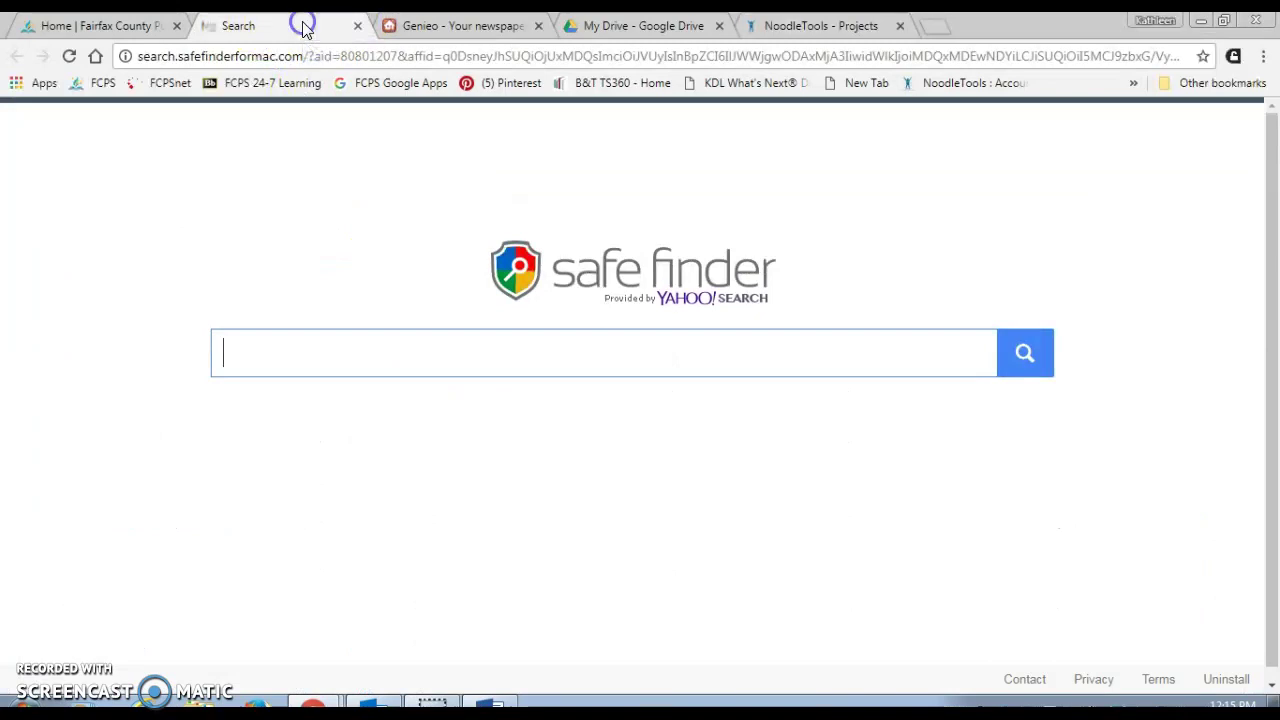
click(130, 27)
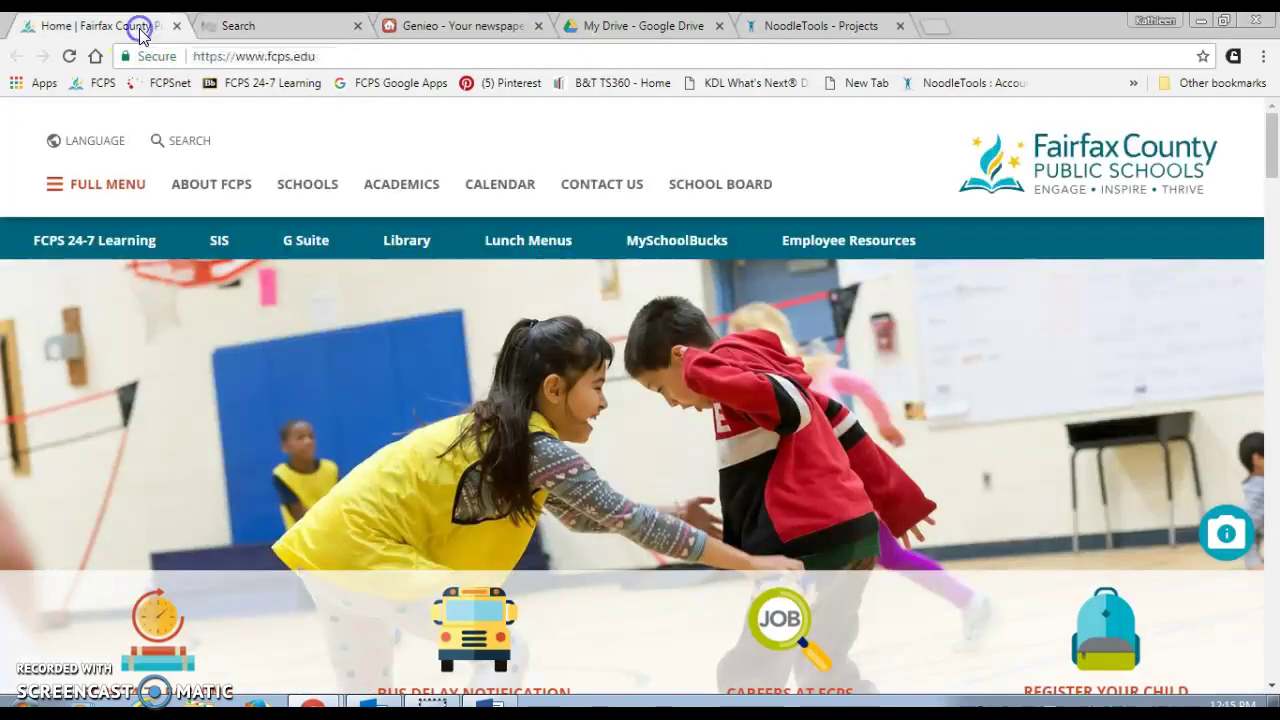
click(686, 25)
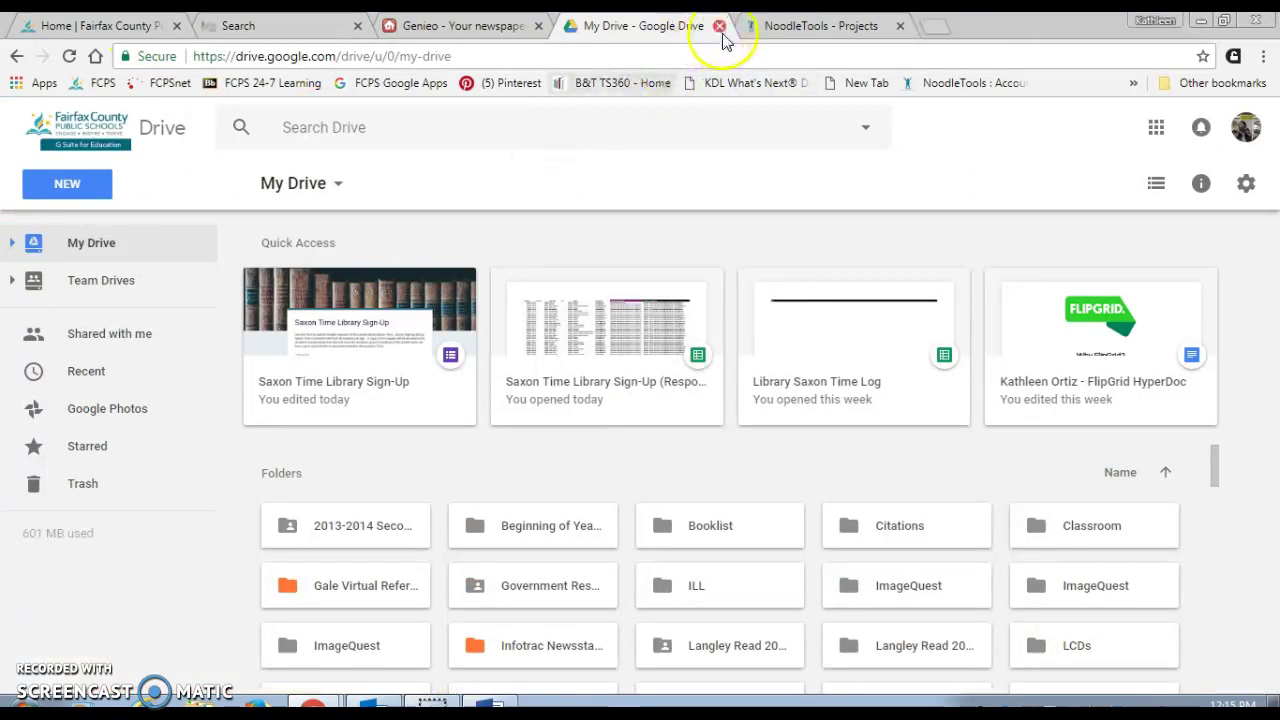
click(719, 26)
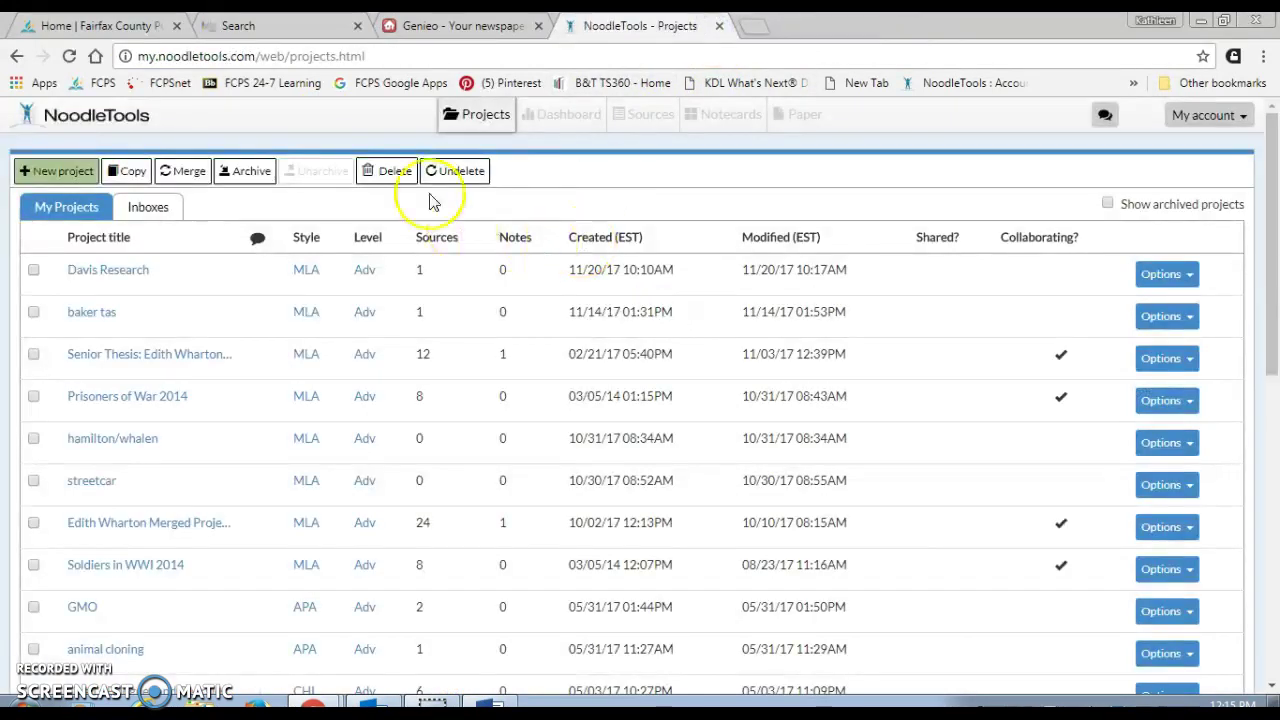
click(540, 27)
click(357, 26)
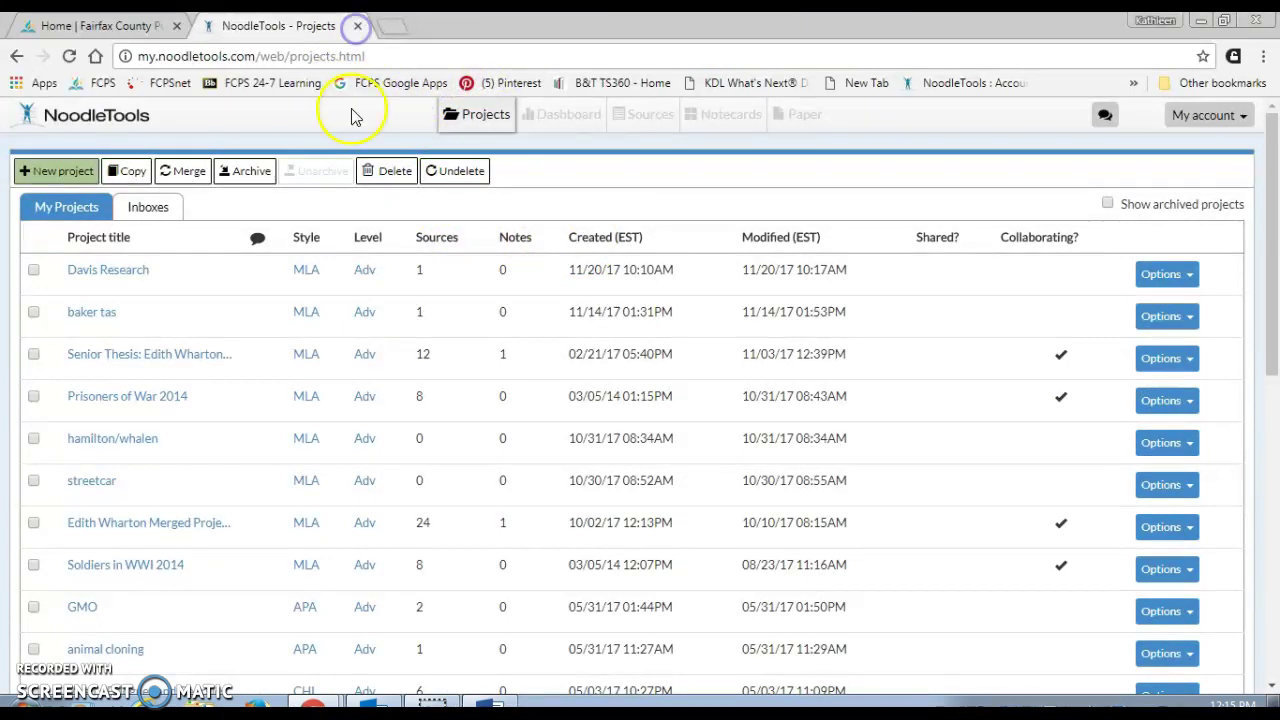
Go through FCPS 24-7 Learning to the Langley High School Library's class assignments and open the English 12 Streetcar Named Desire LibGuide
click(391, 33)
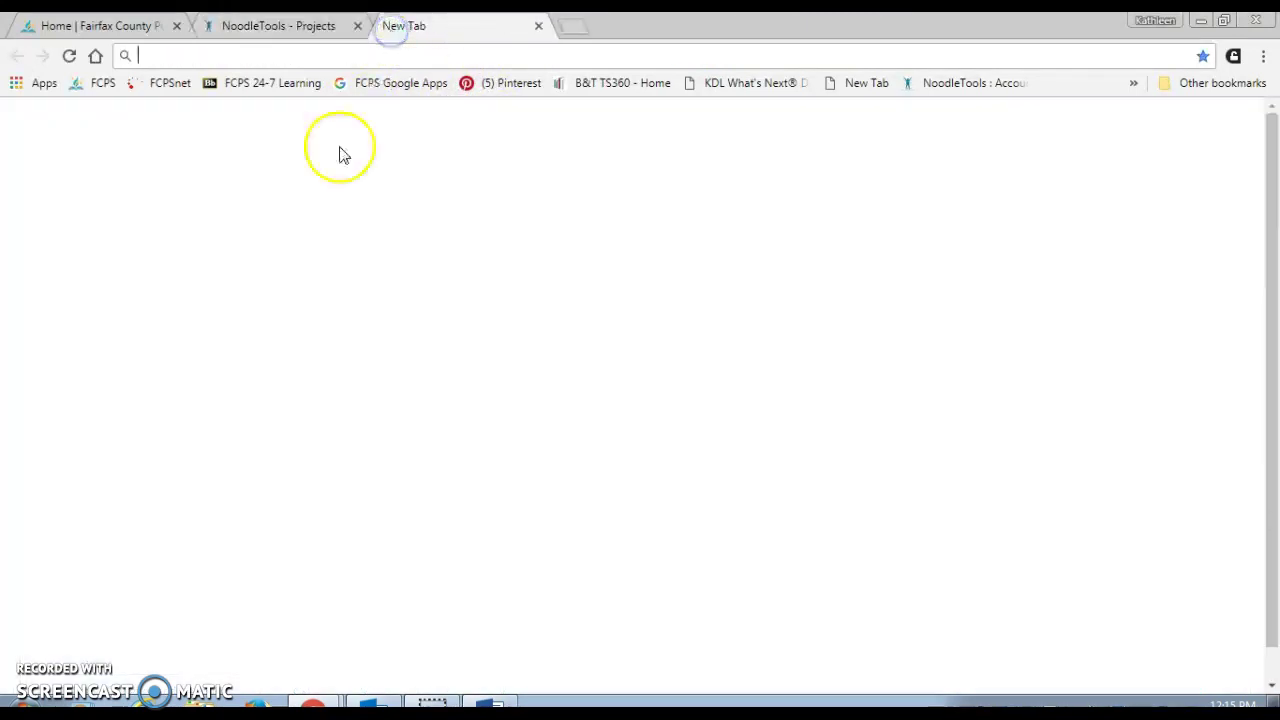
click(140, 33)
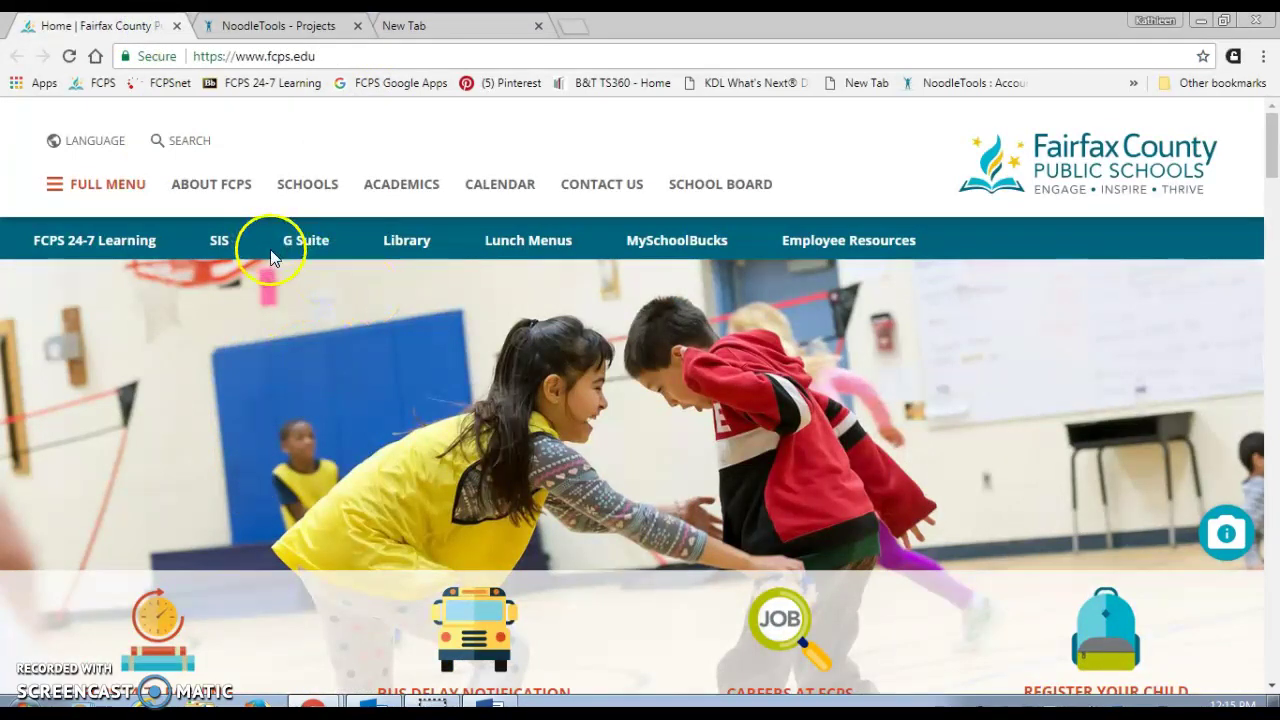
click(143, 241)
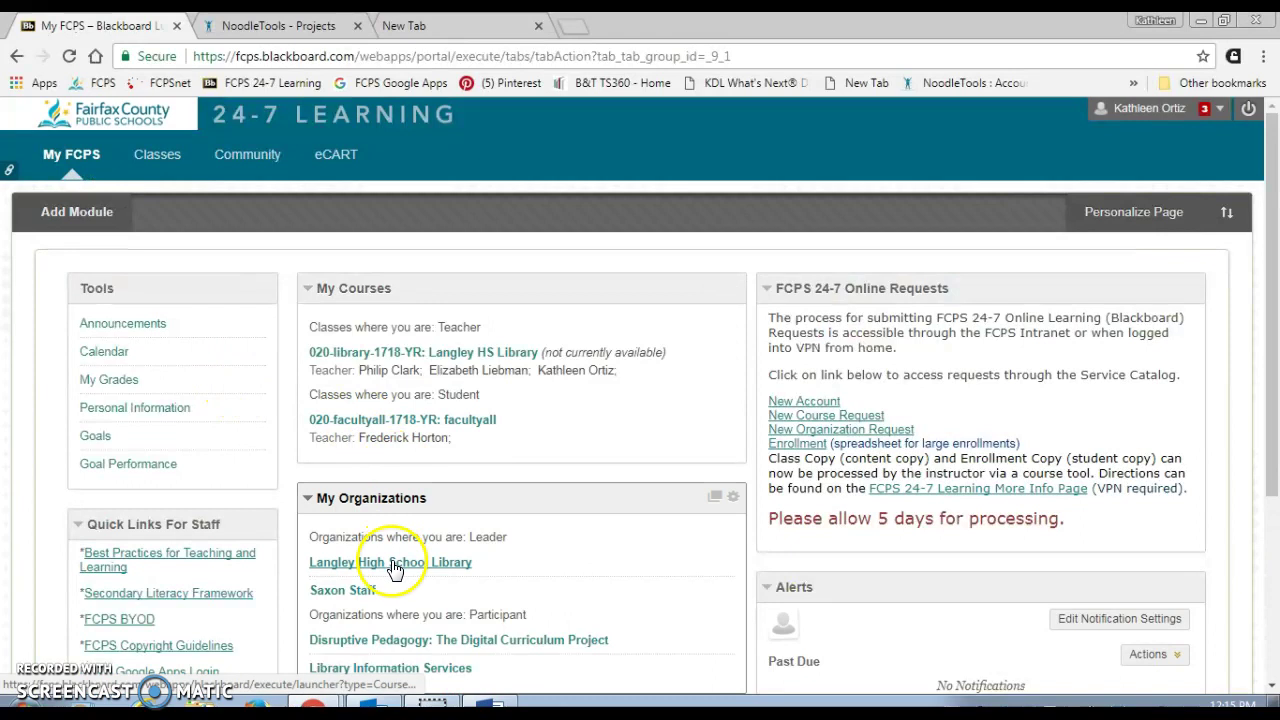
click(395, 565)
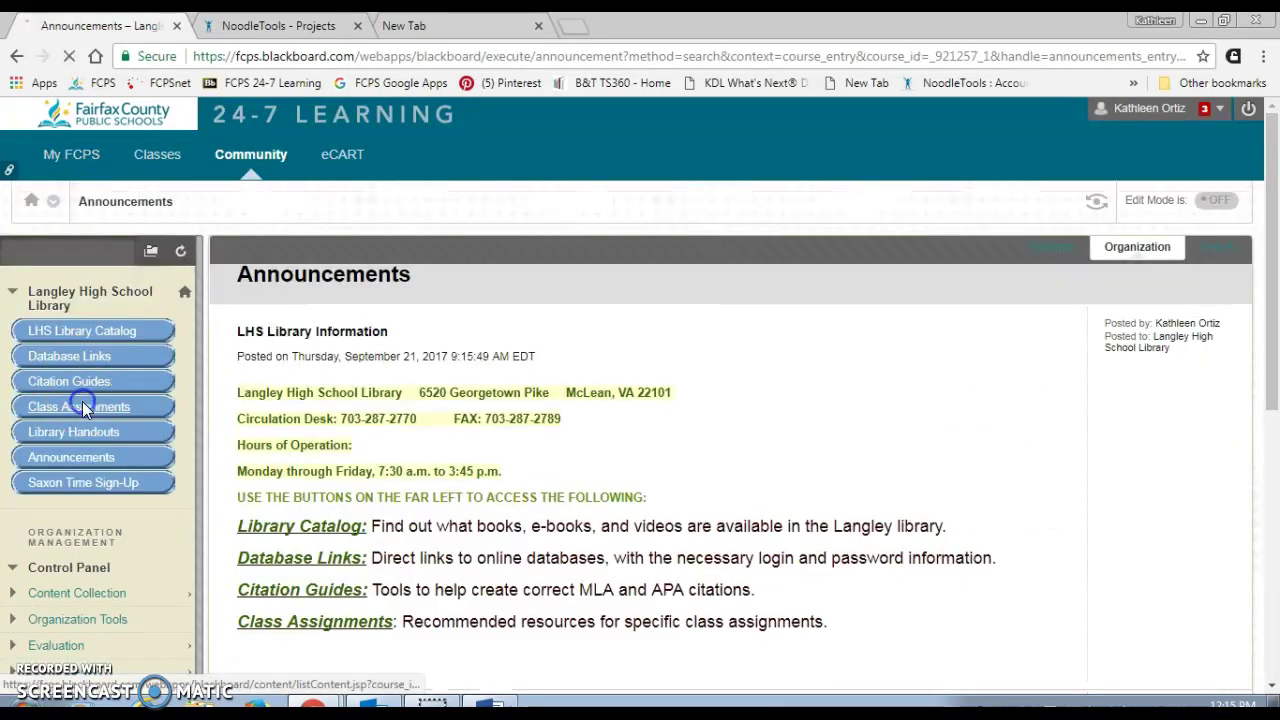
click(386, 496)
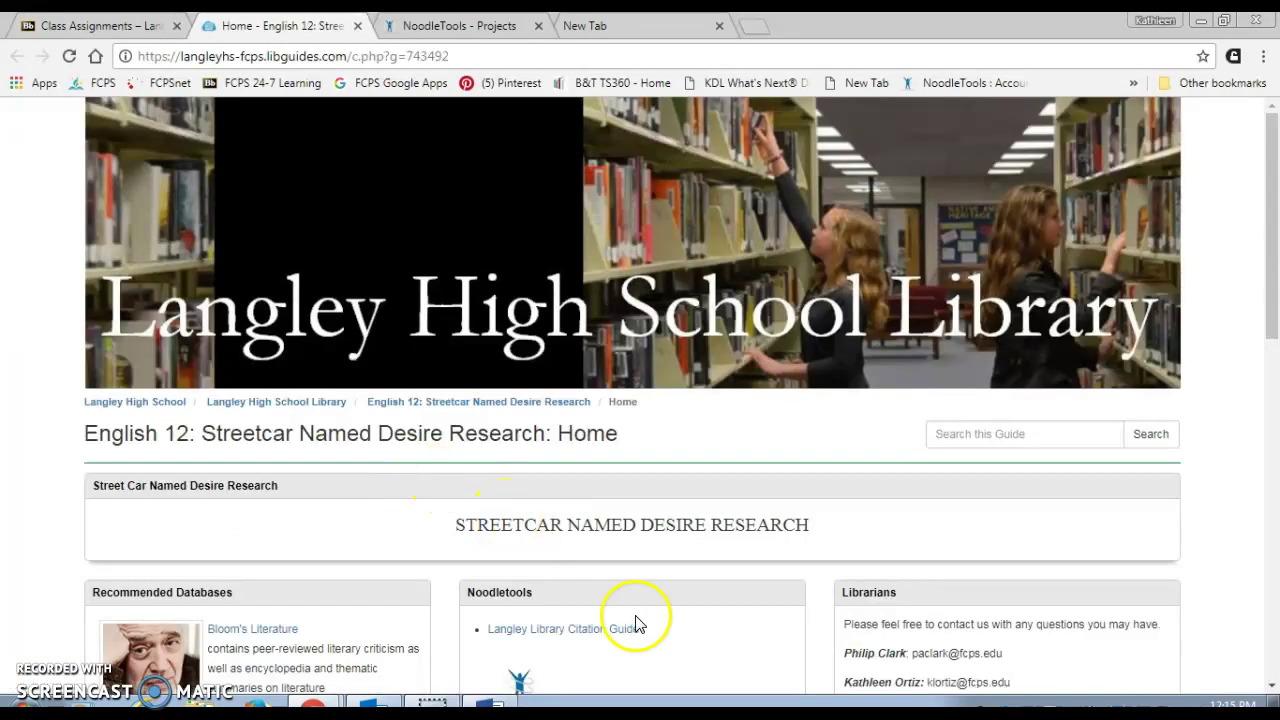
Open Bloom's Literature from the guide's recommended databases and search it for "streetcar named desire"
scroll(780, 525, down, 2)
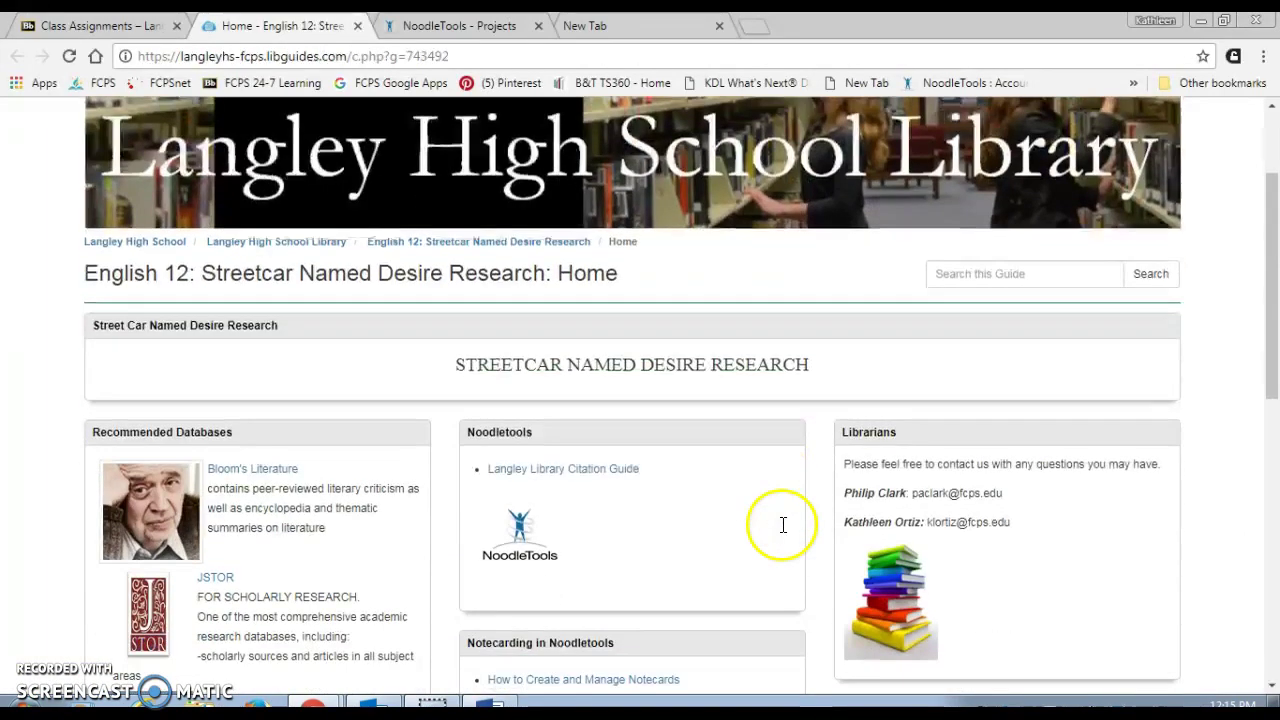
click(279, 470)
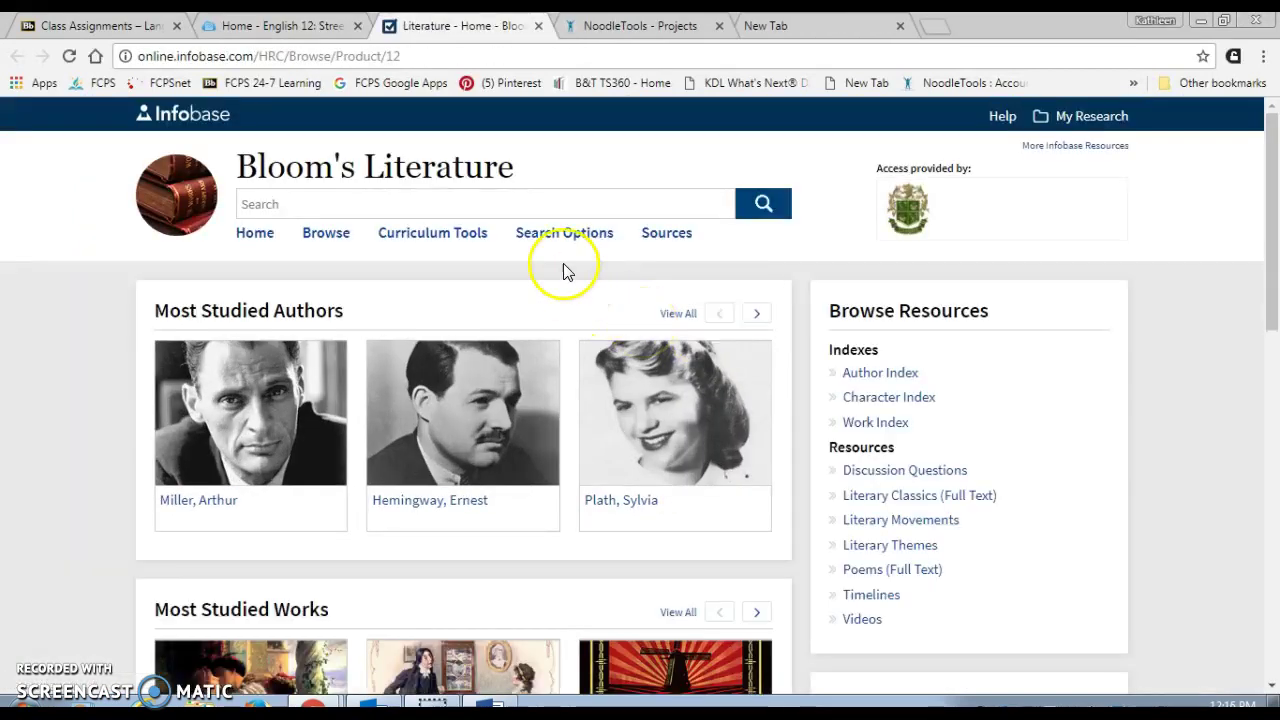
click(593, 197)
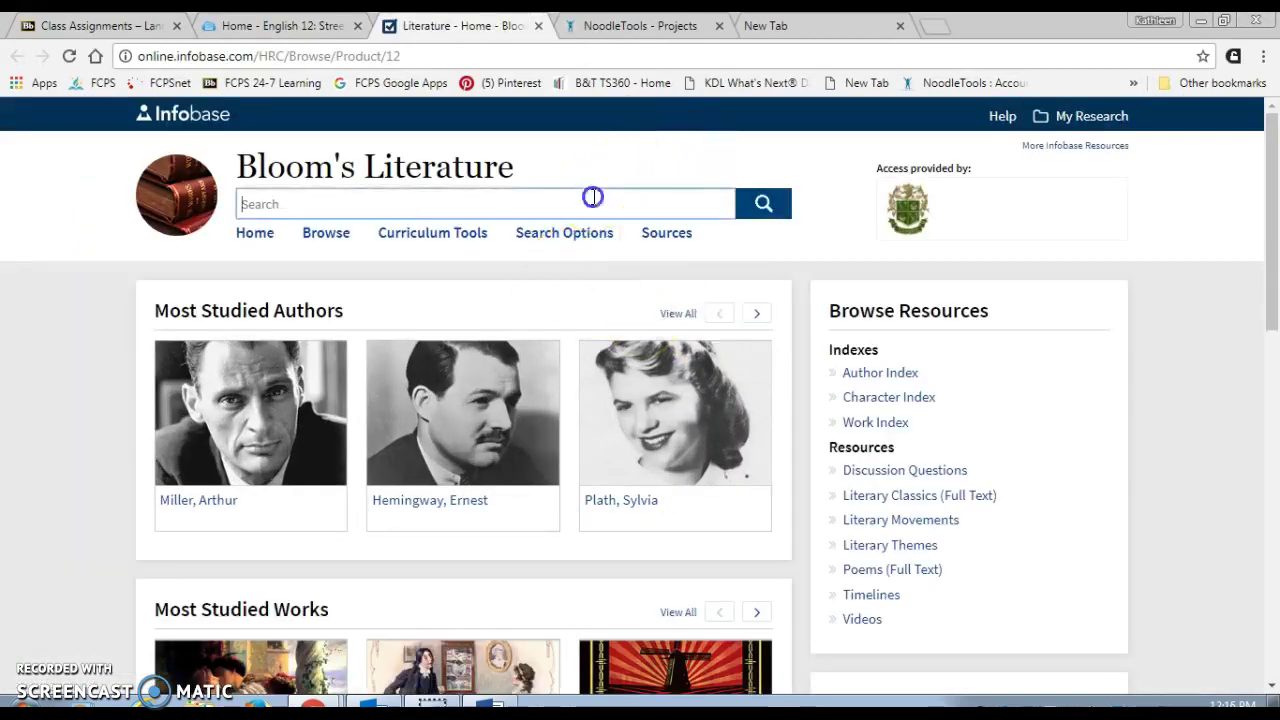
text(stre)
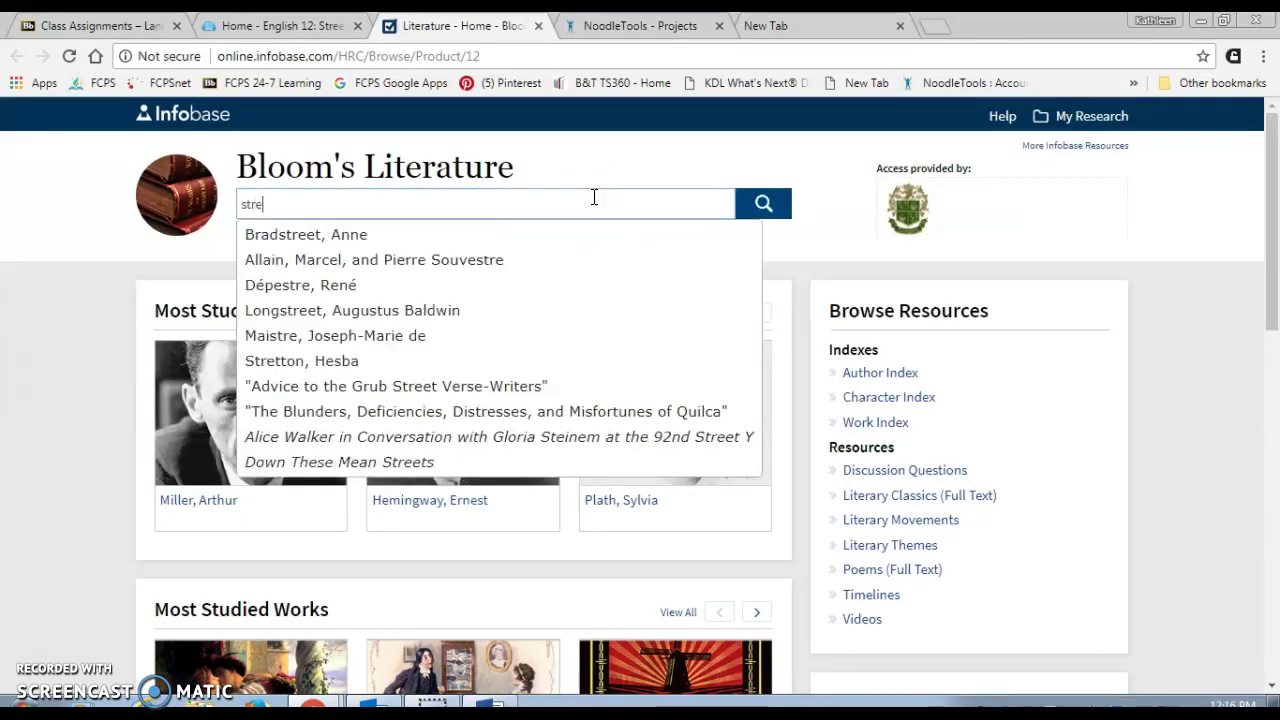
text(etcar n)
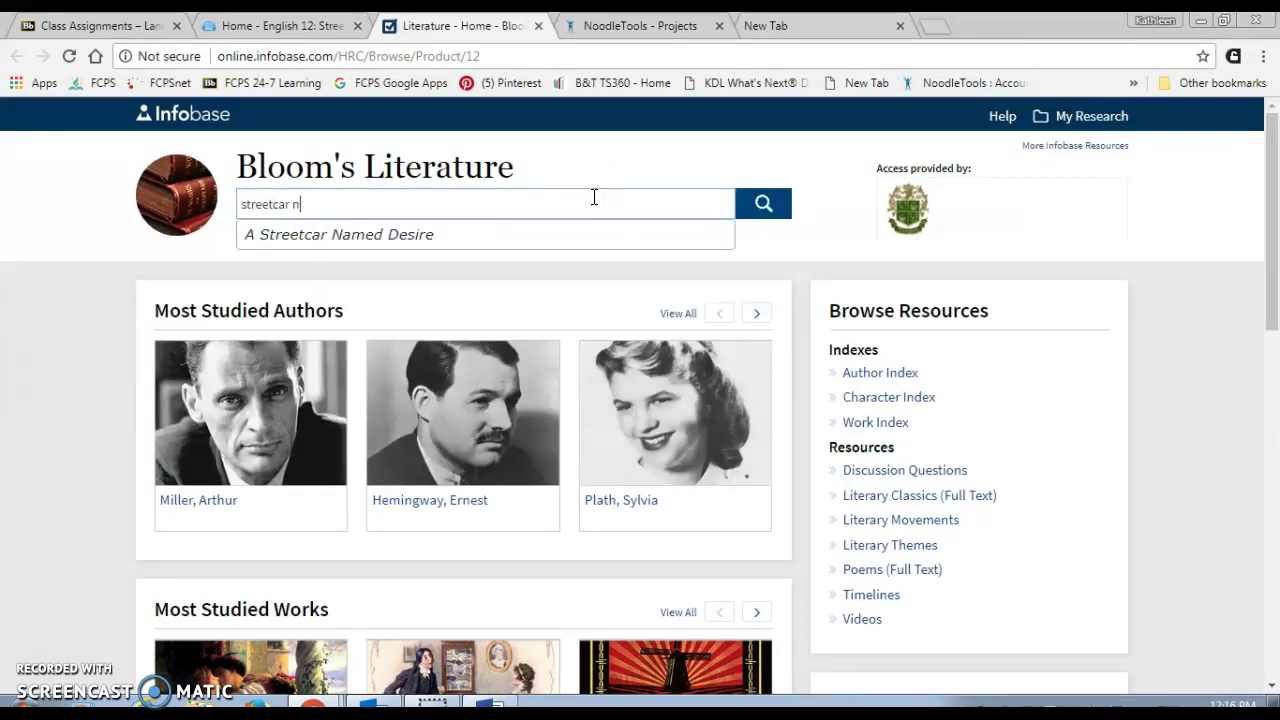
text(amed desire)
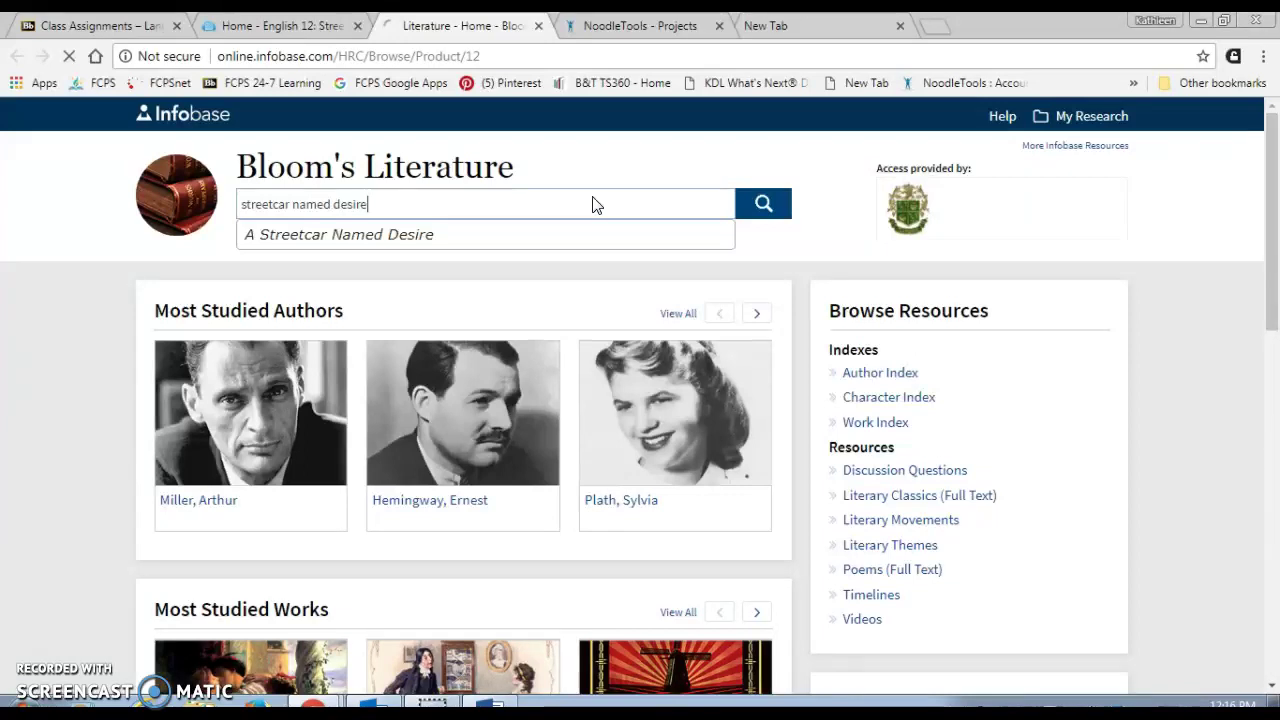
key(Return)
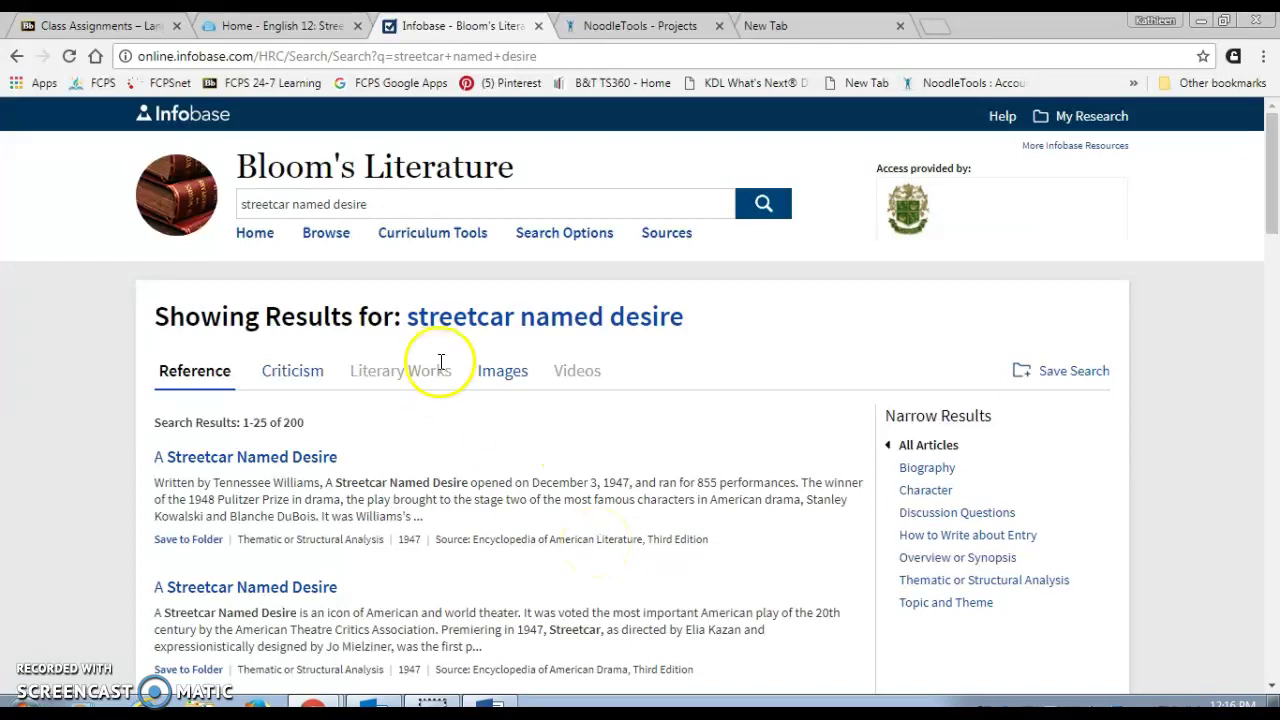
Show the Criticism results and open the article "Domestic Violence in A Streetcar Named Desire"
click(288, 371)
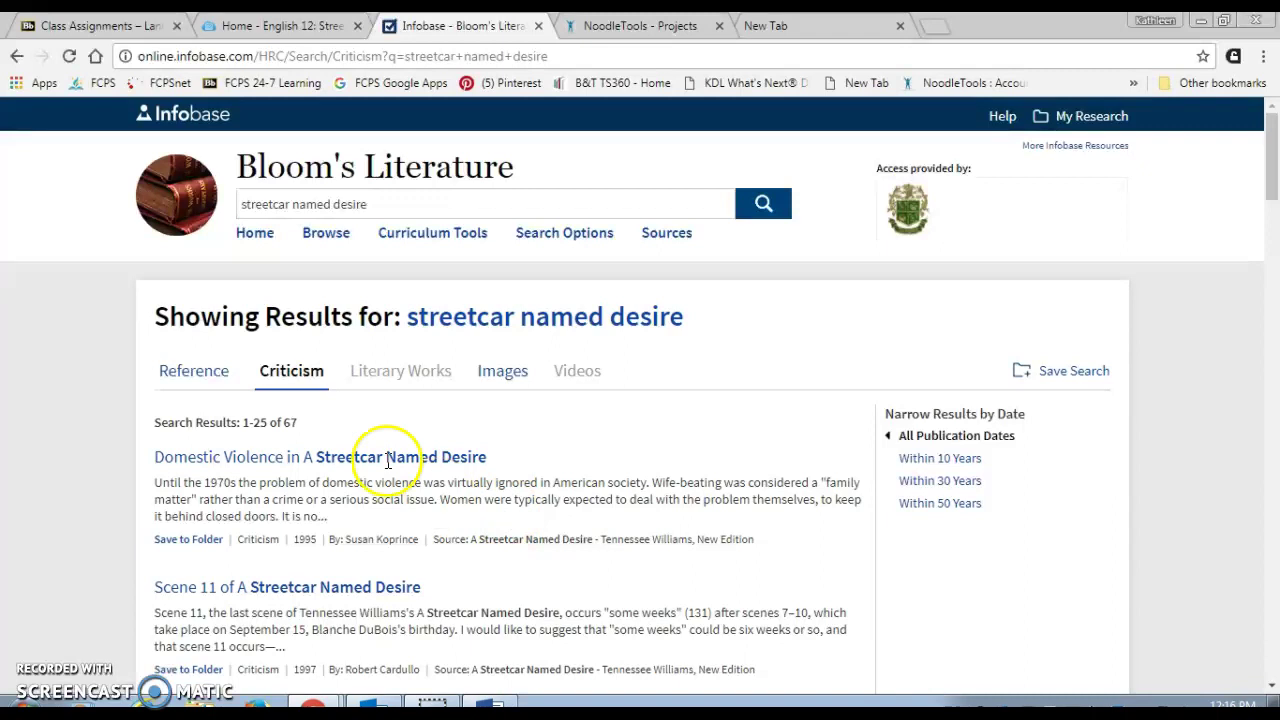
click(357, 457)
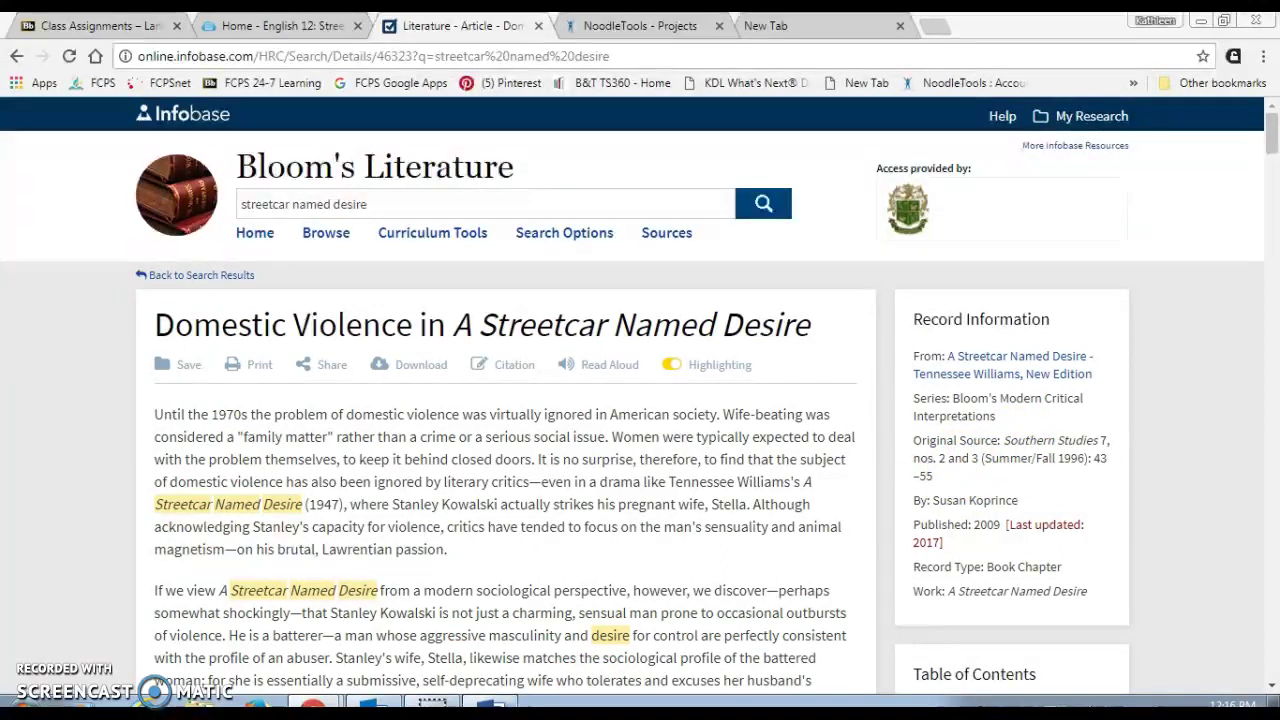
Consult the Electronic Source Identification document in Word, check the other Chrome window's citation guide and sign-in pages, and return to the Domestic Violence article
click(488, 705)
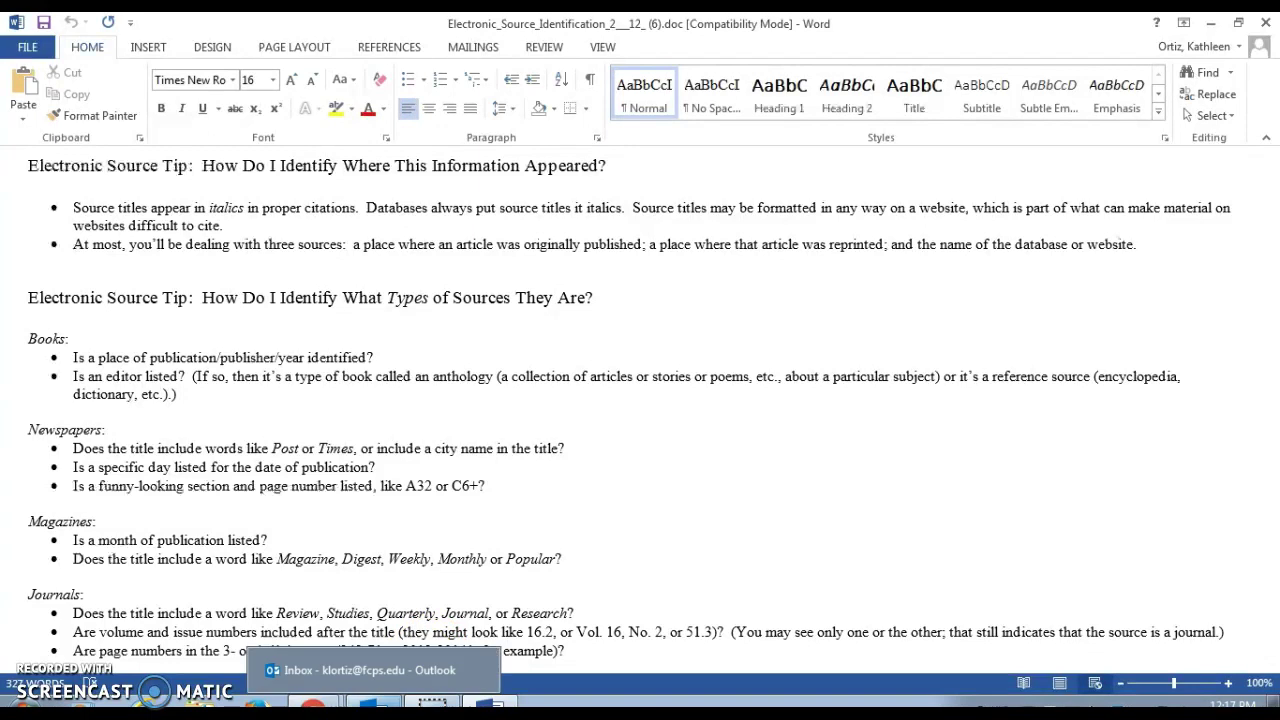
mouse_move(313, 705)
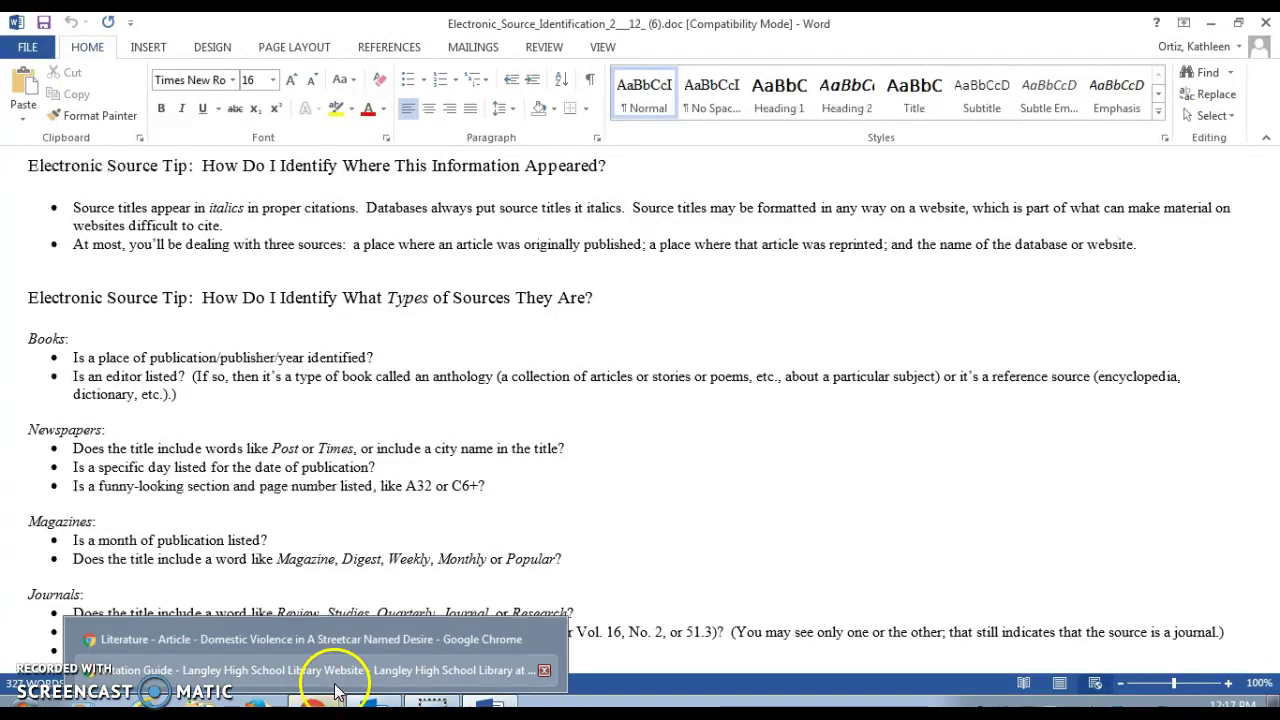
click(300, 670)
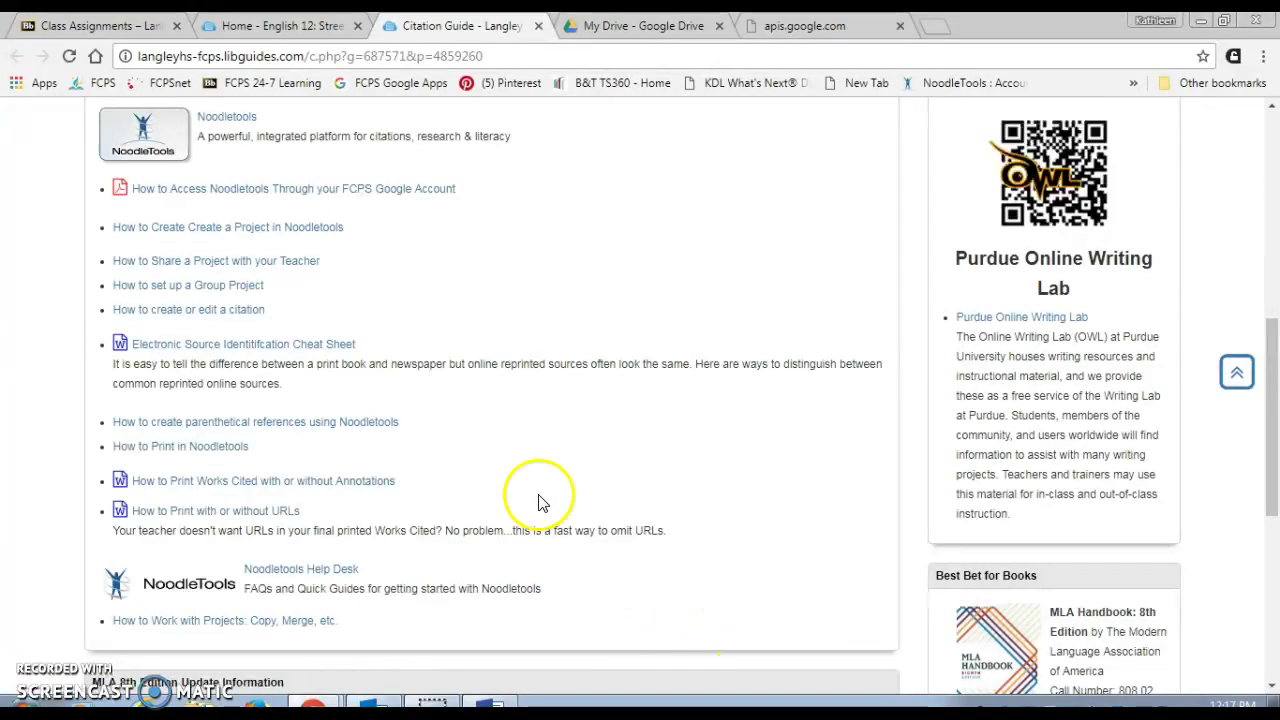
click(795, 30)
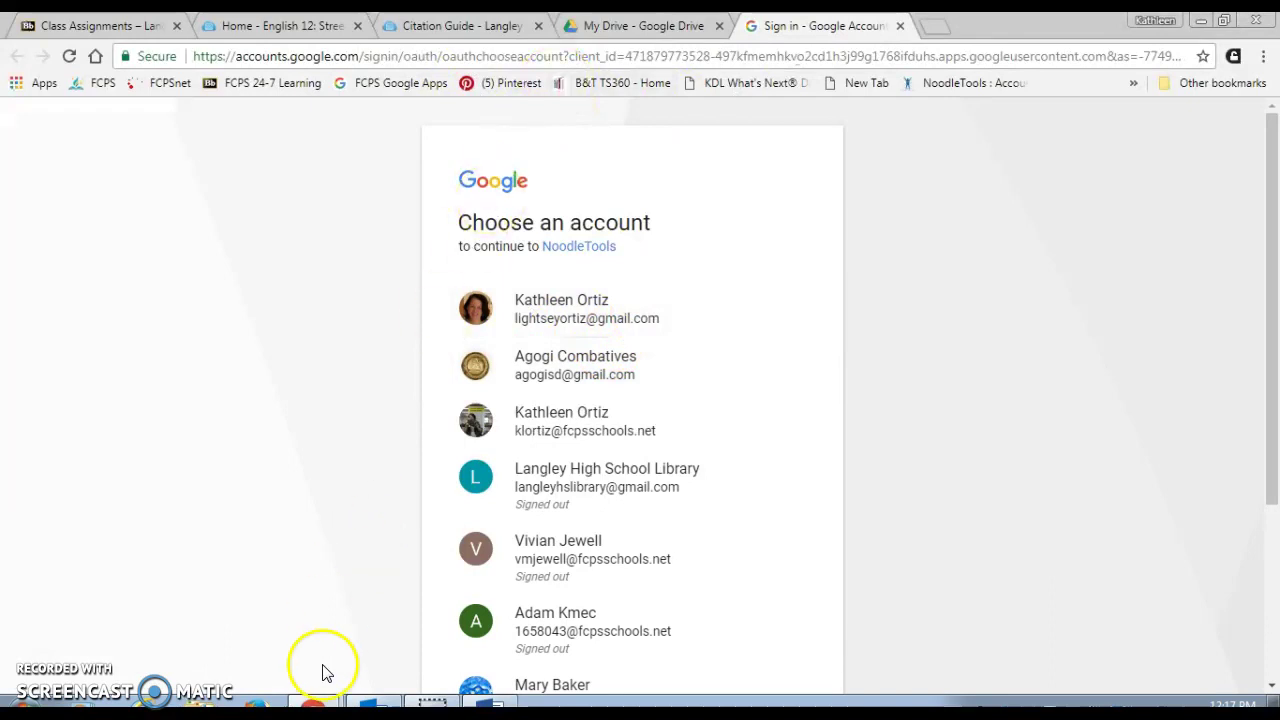
click(313, 703)
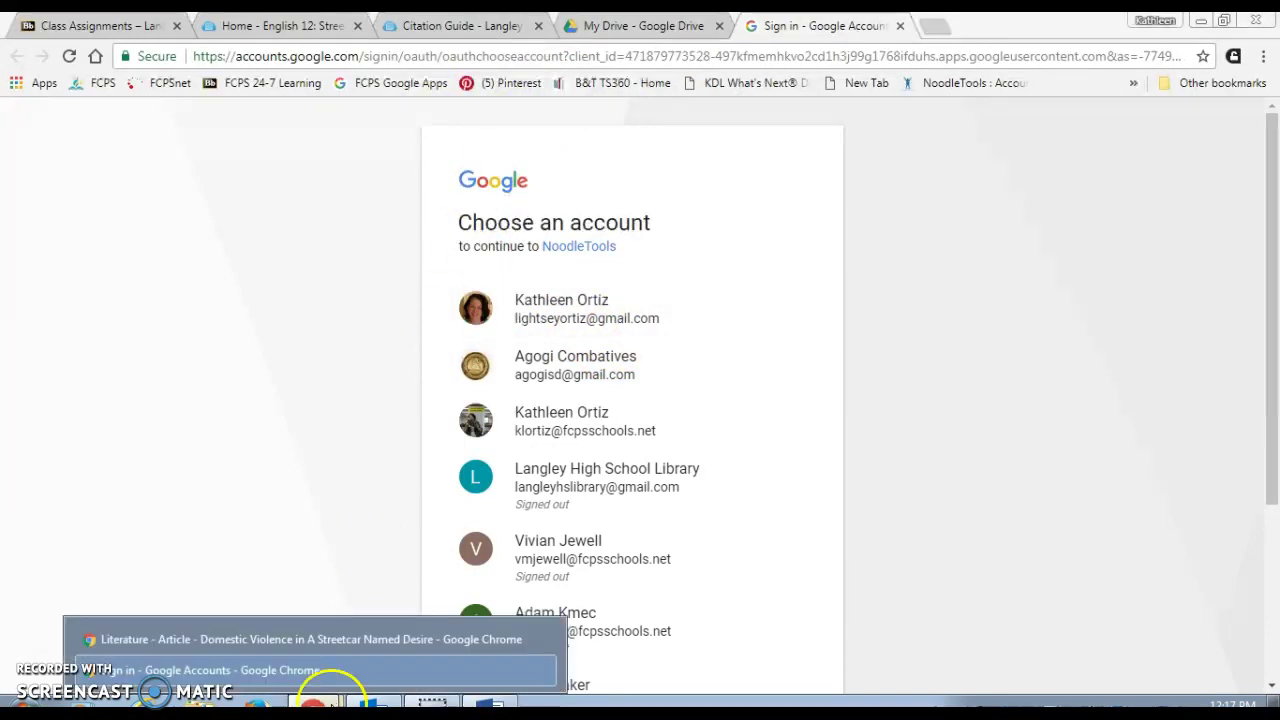
click(310, 649)
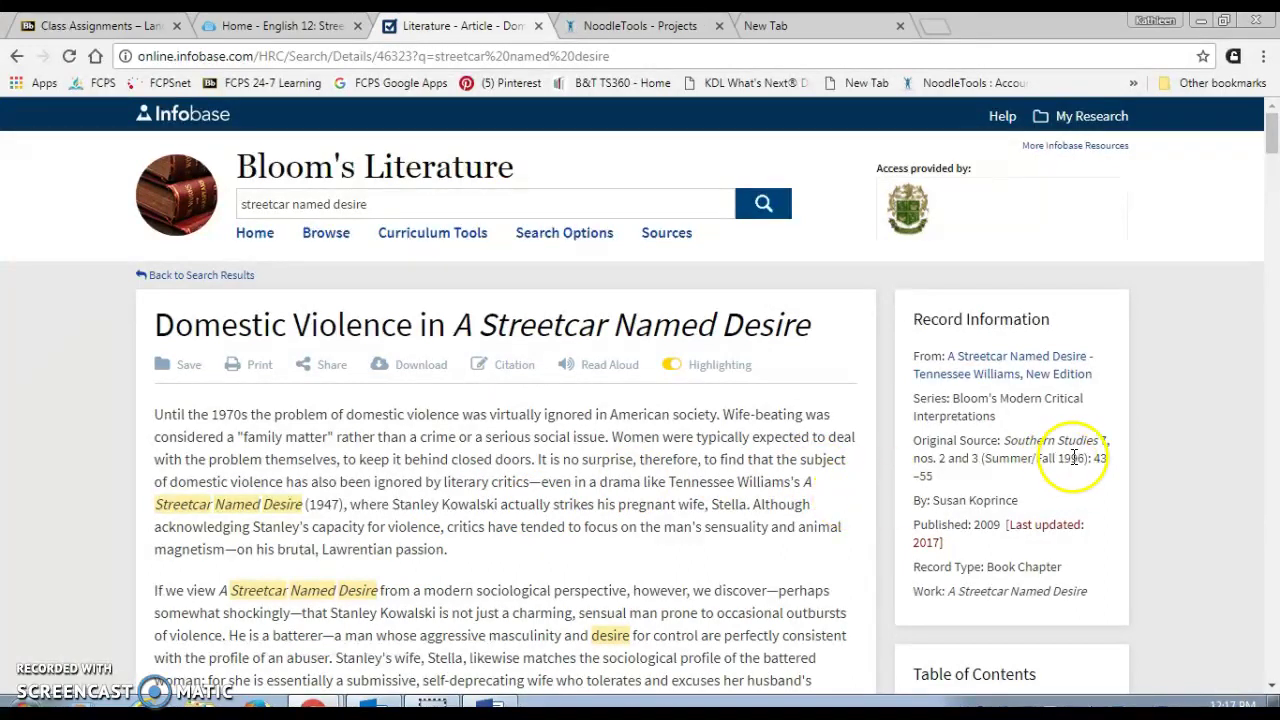
Examine the article's author and record information, and open the source details for "A Streetcar Named Desire - Tennessee Williams, New Edition"
click(934, 501)
drag(1018, 512, 1062, 500)
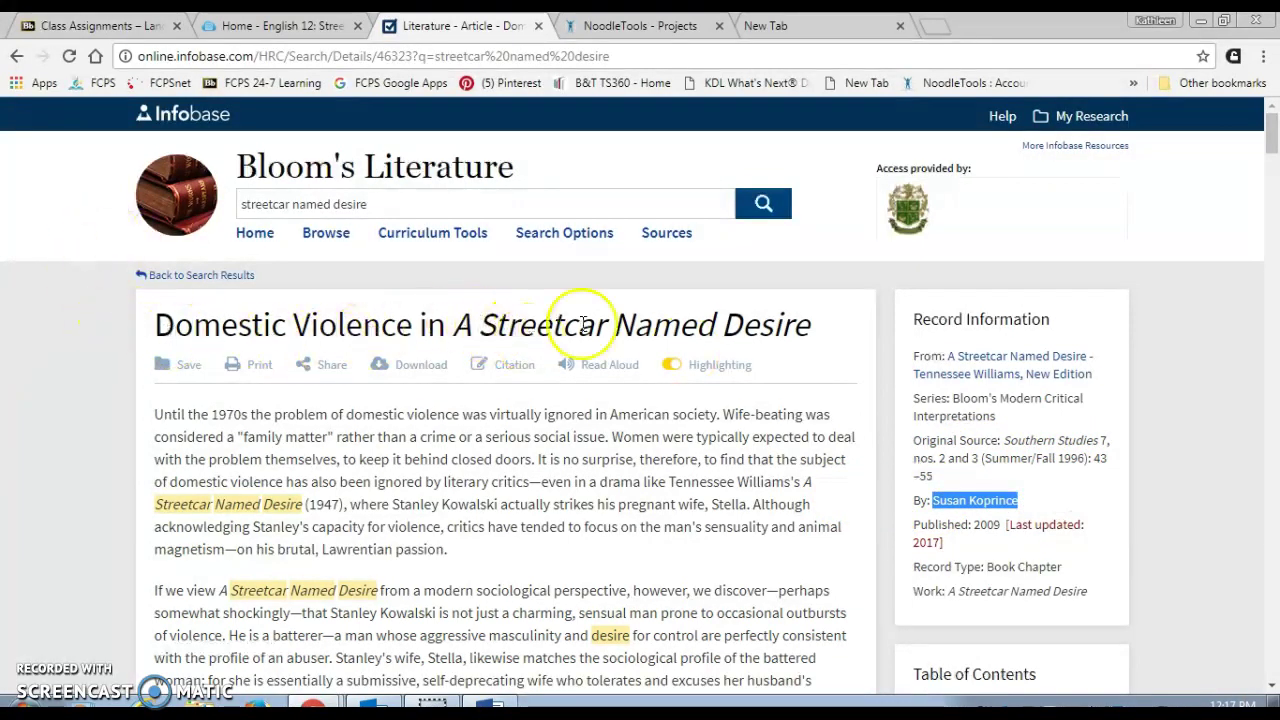
right_click(1043, 498)
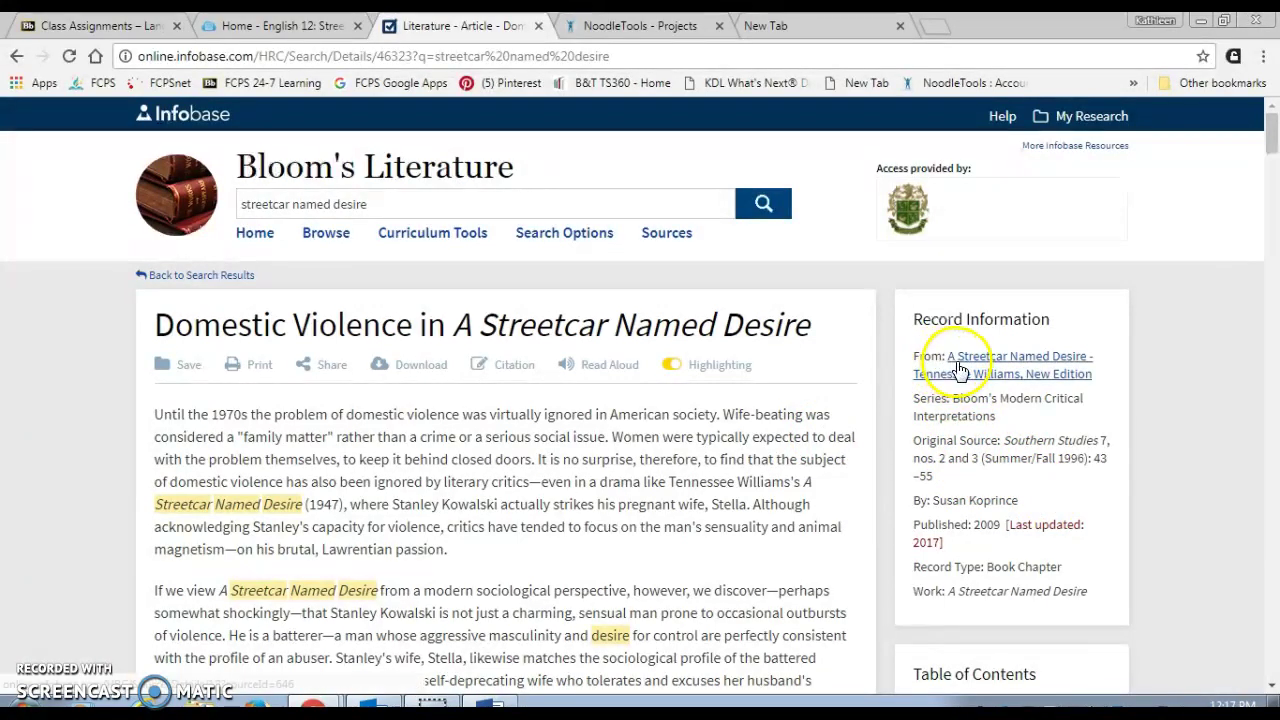
click(1000, 368)
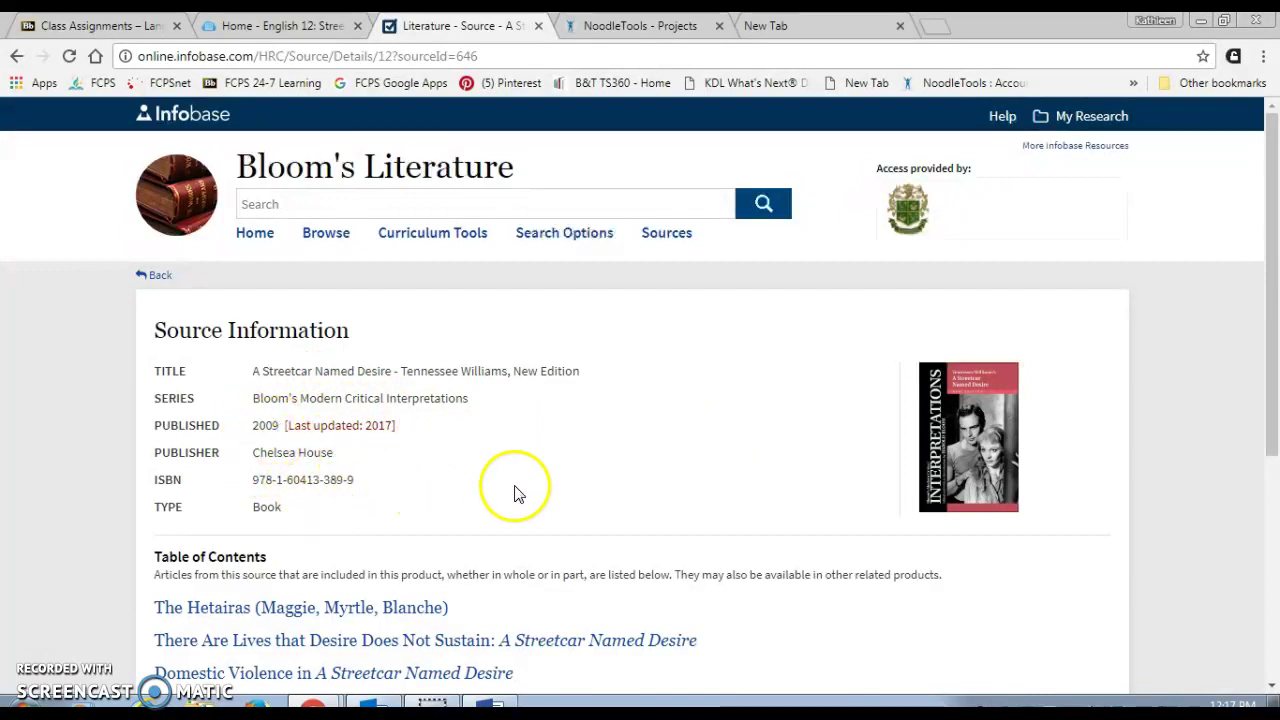
Switch to NoodleTools and open the source list of the project "Senior Thesis: Edith Wharton's House of Mirth"
click(634, 25)
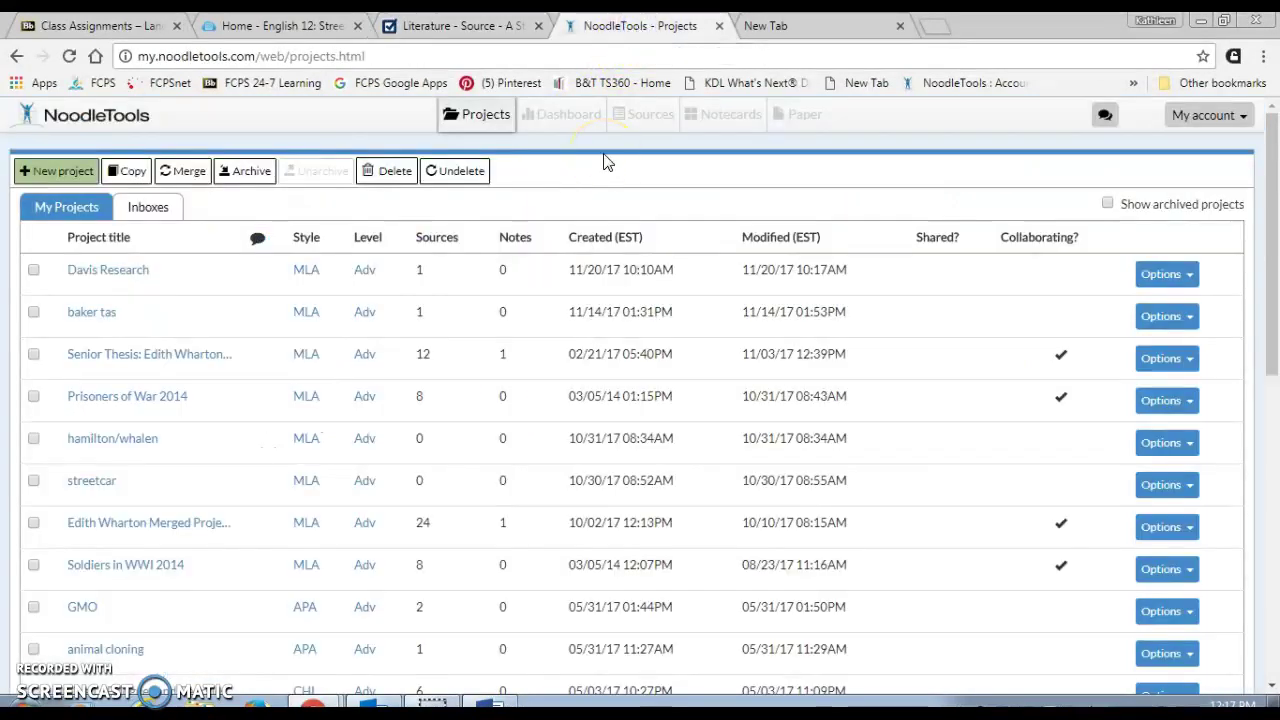
click(165, 358)
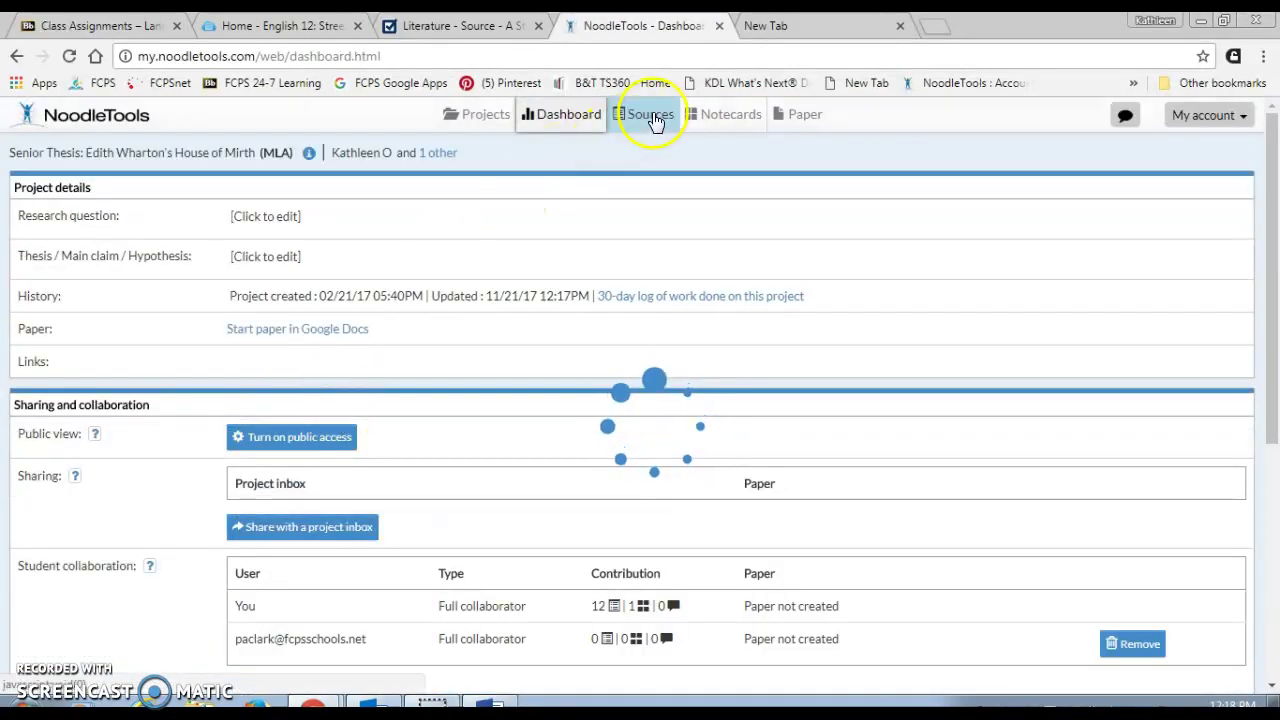
click(652, 116)
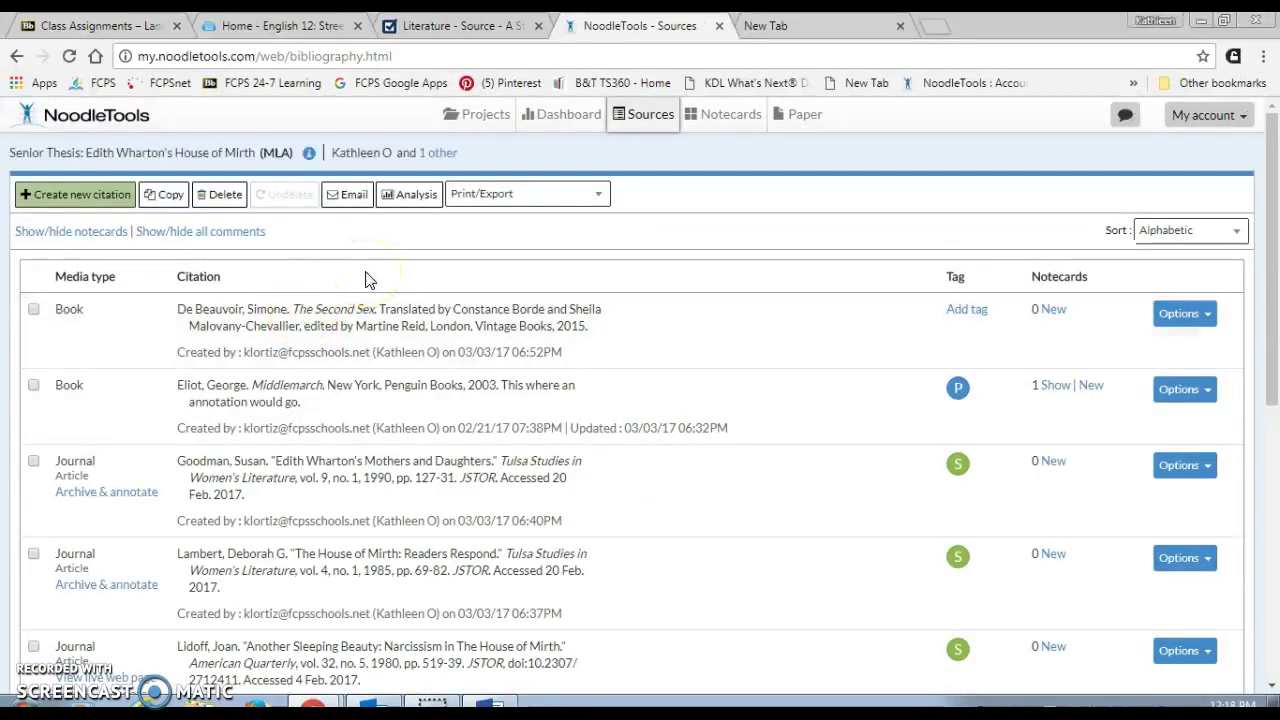
Create a new database citation for an Anthology/Collection and set the cited work to Reprint/Excerpt: Journal Article
click(72, 195)
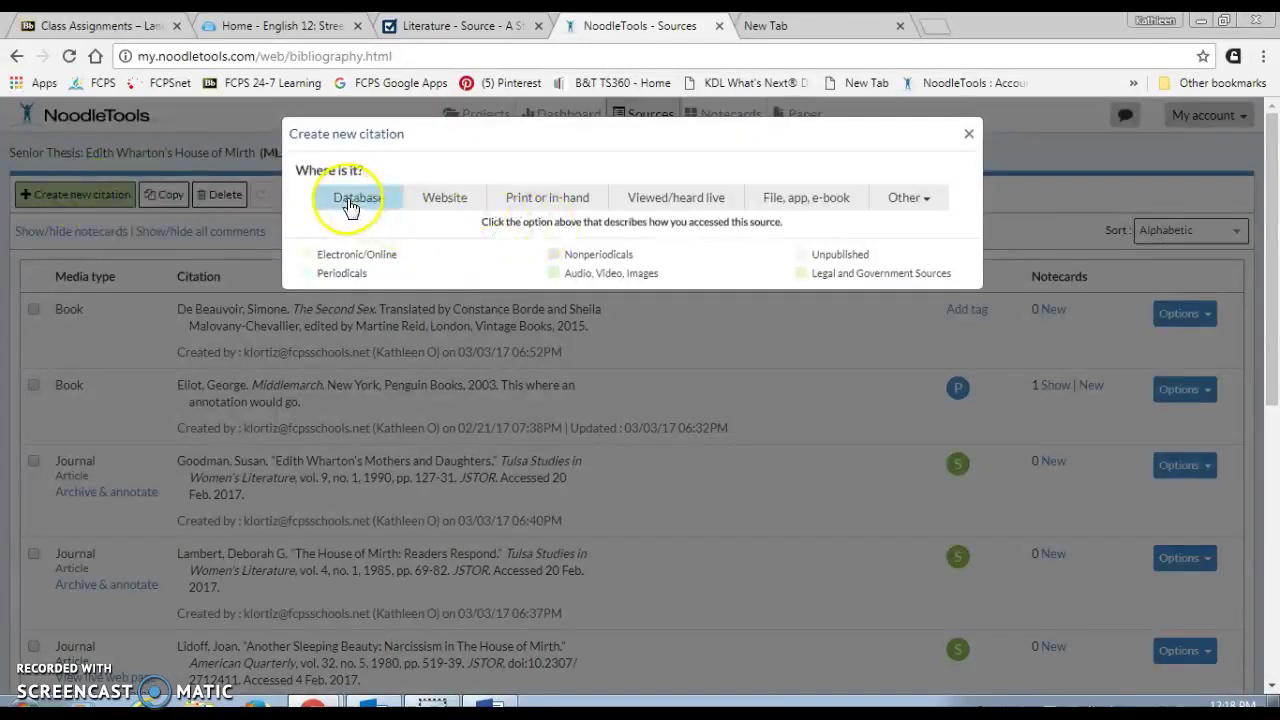
click(350, 200)
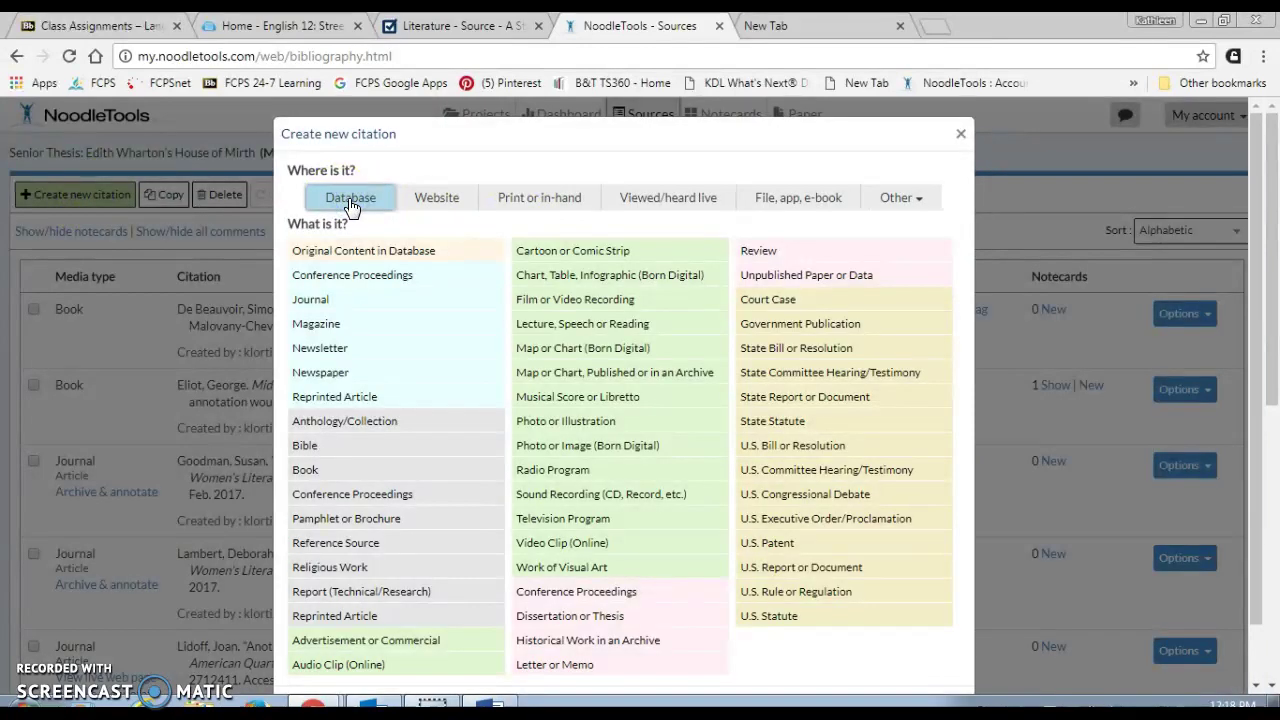
click(358, 425)
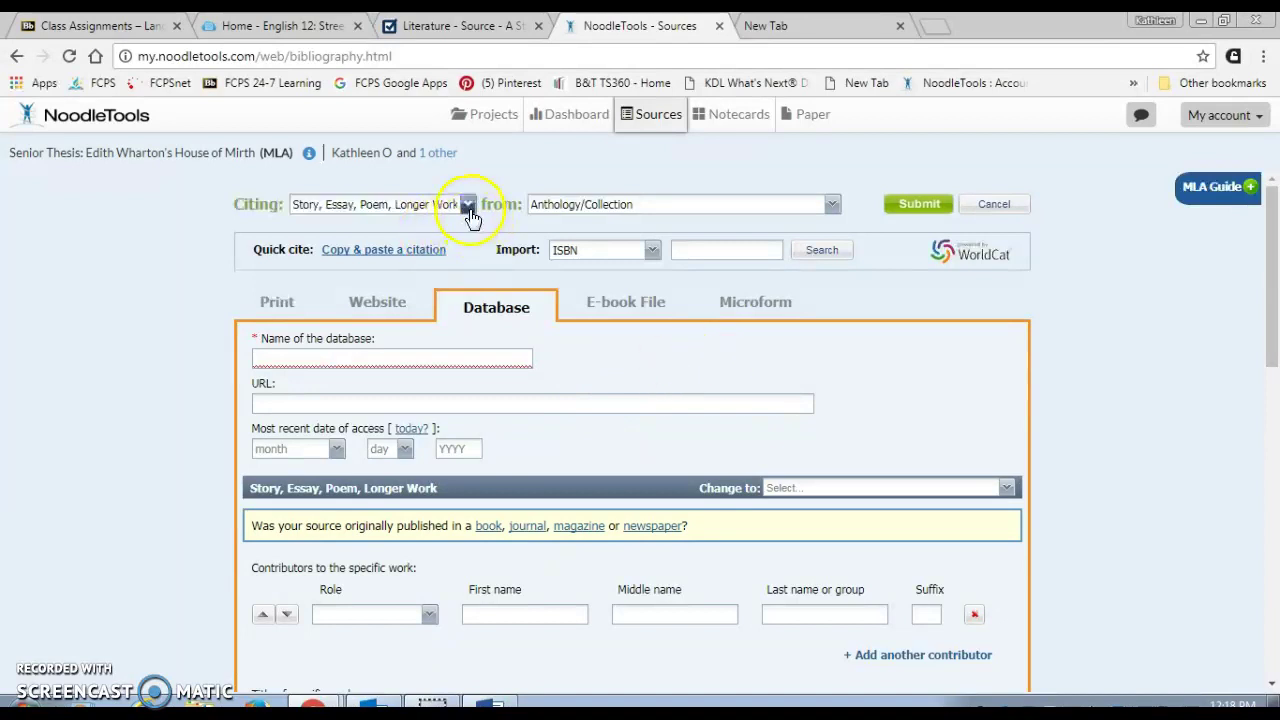
click(467, 205)
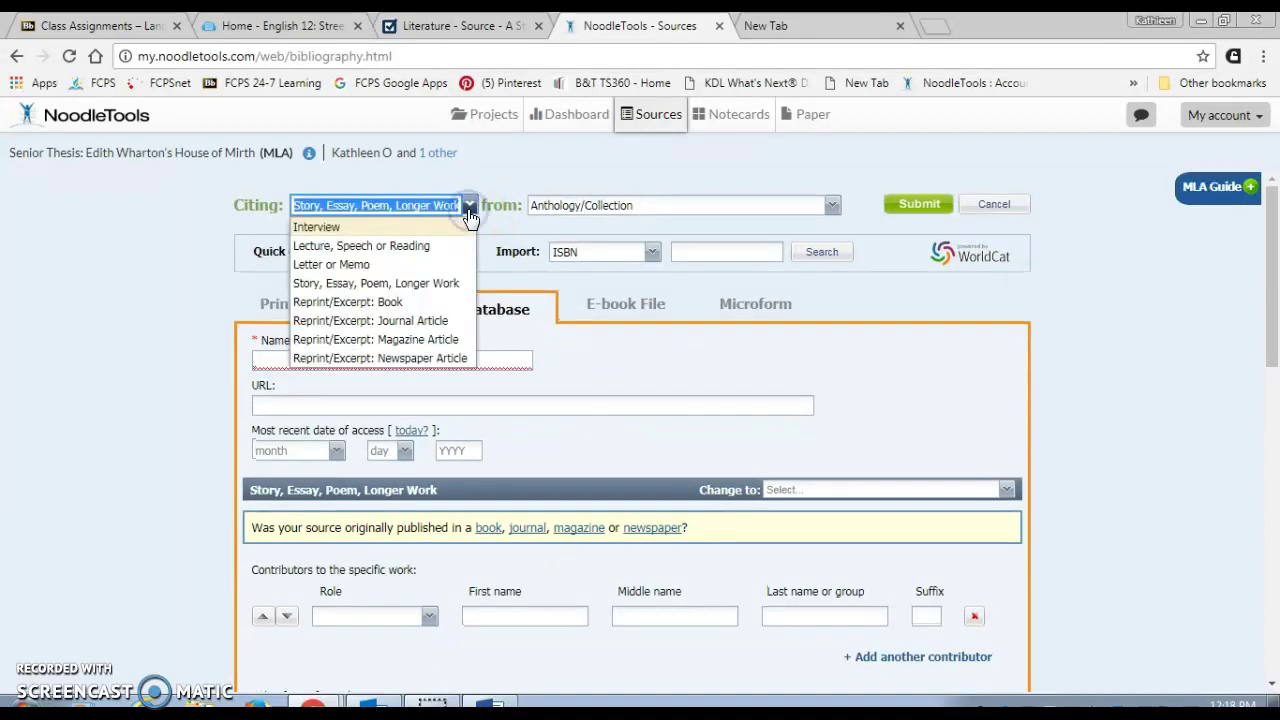
click(437, 321)
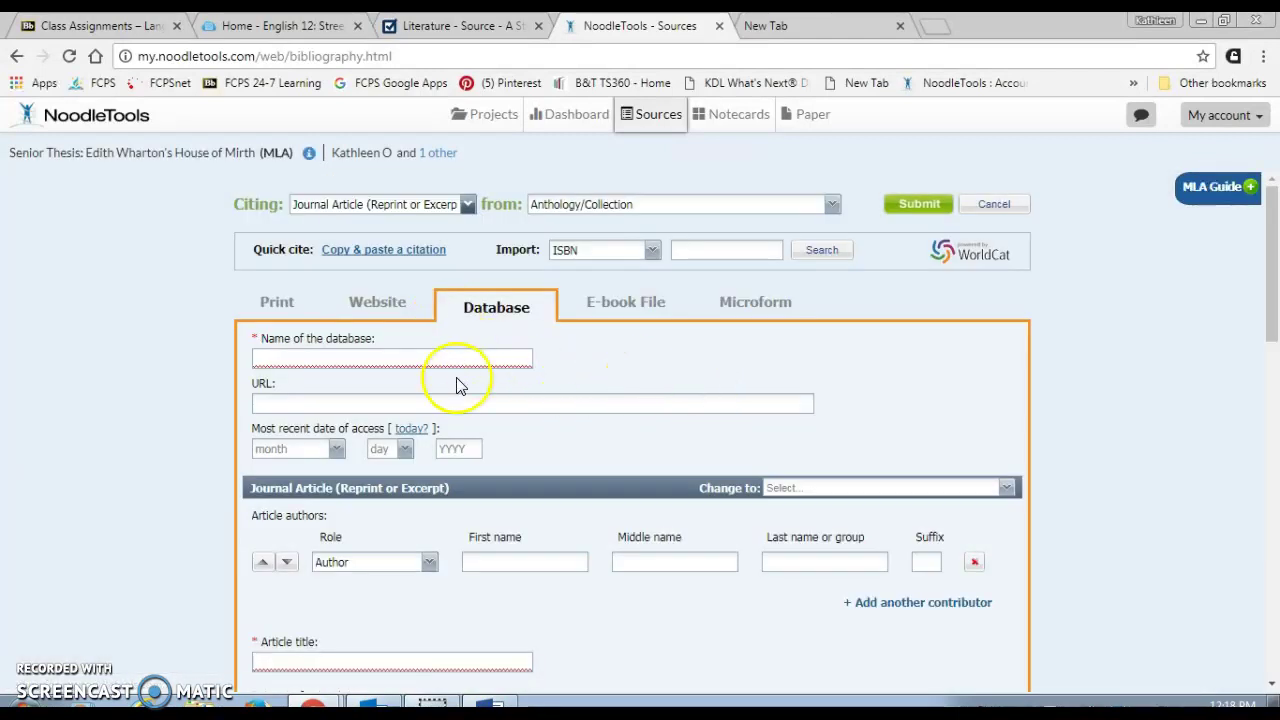
Enter Bloom's Literature as the name of the database in the citation form
click(462, 358)
text(Bloom's)
key(Down)
key(Return)
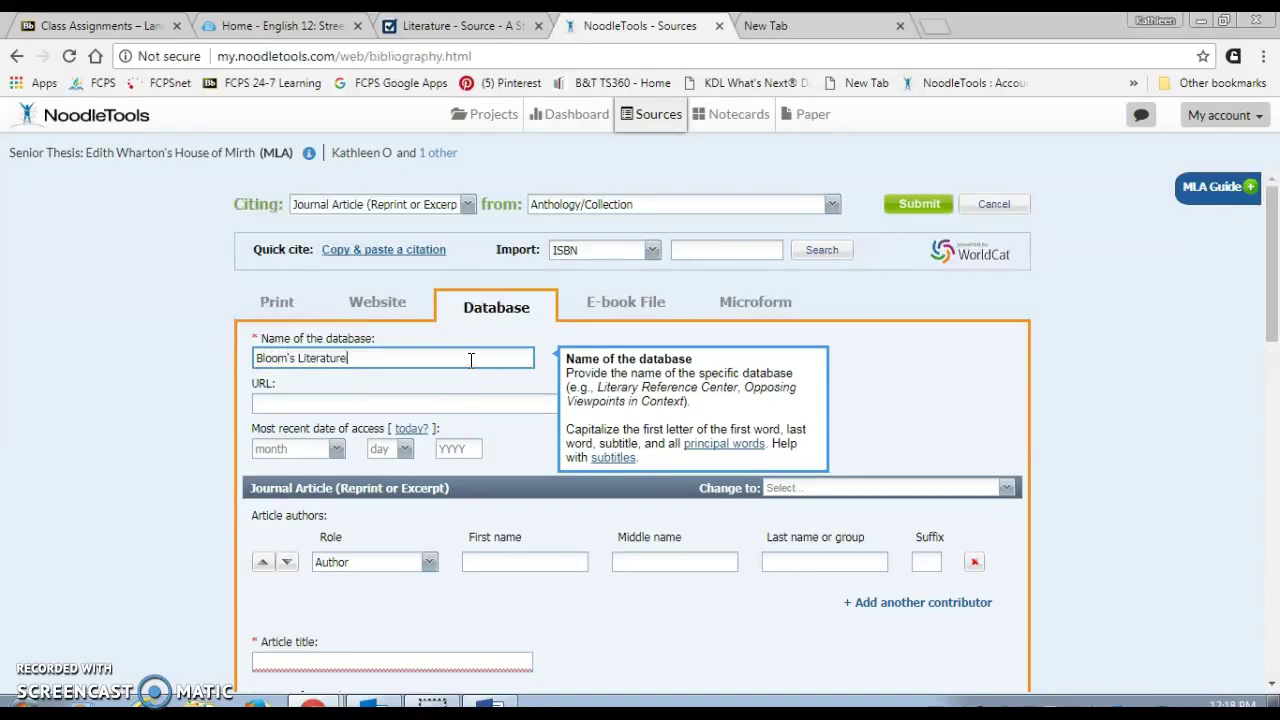
Copy the URL of the Domestic Violence article page into the citation and set the most recent access date to today, November 21, 2017
click(414, 404)
click(471, 30)
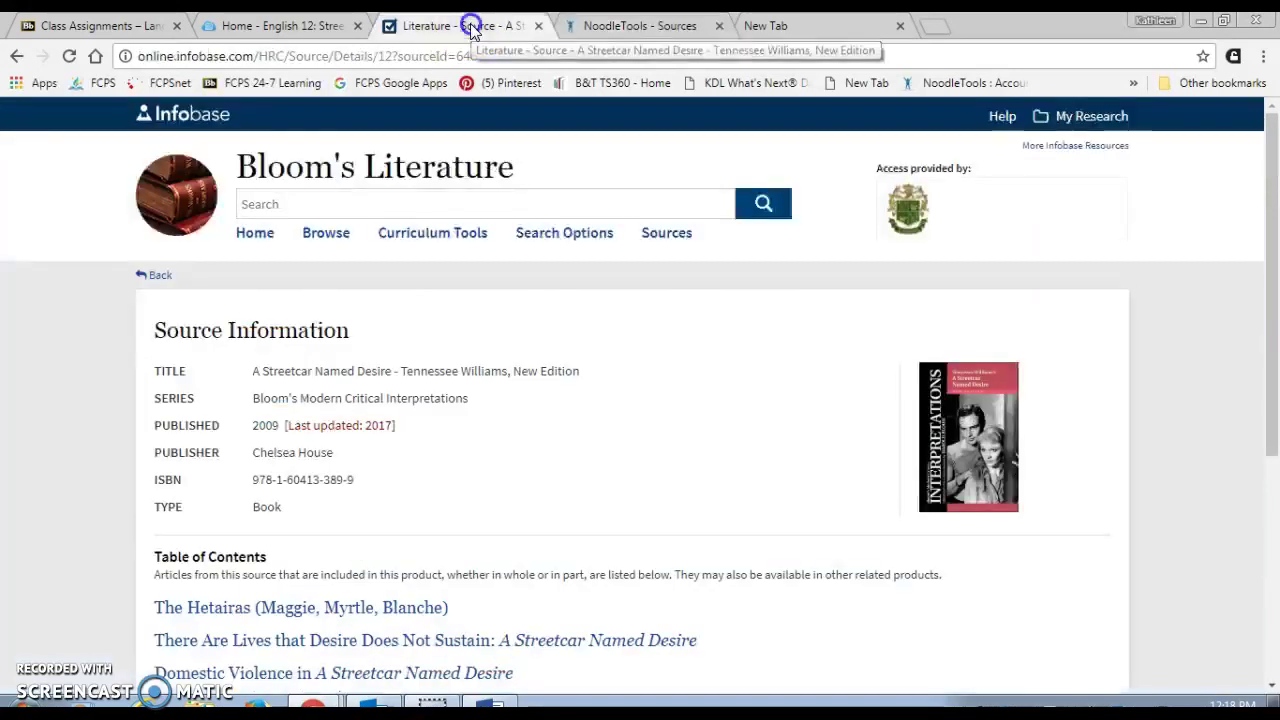
click(415, 56)
right_click(415, 56)
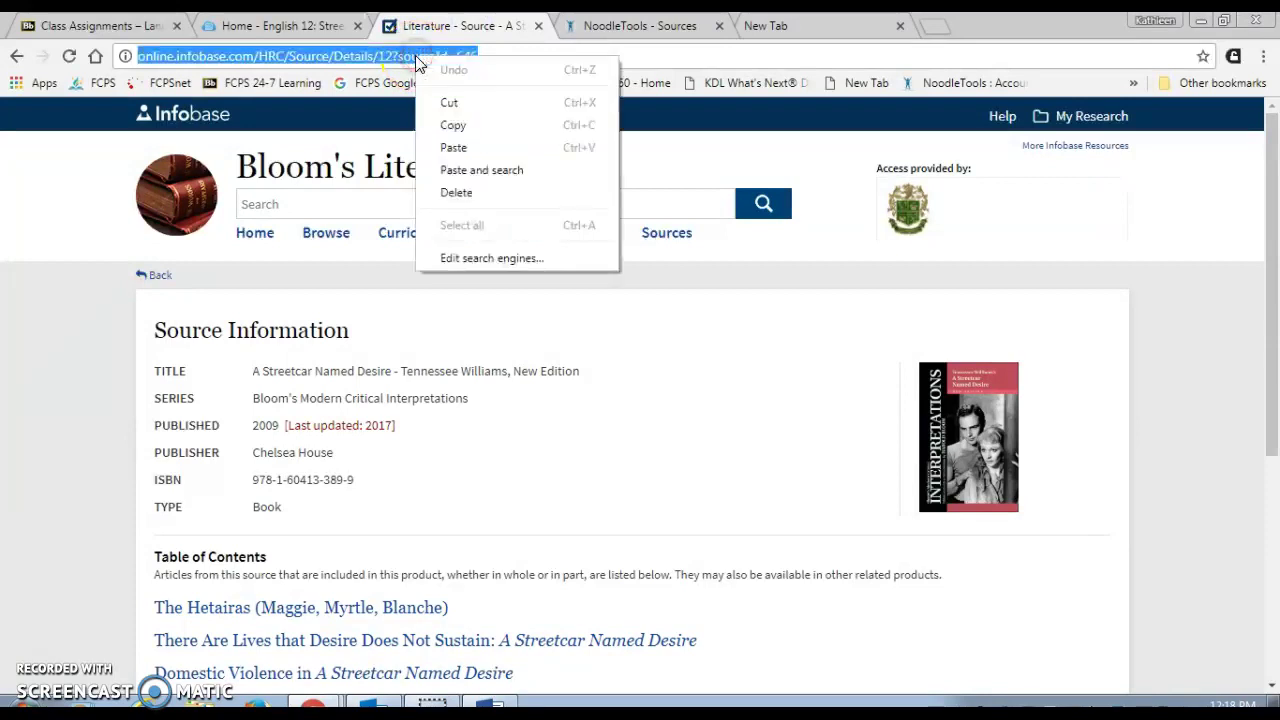
click(15, 57)
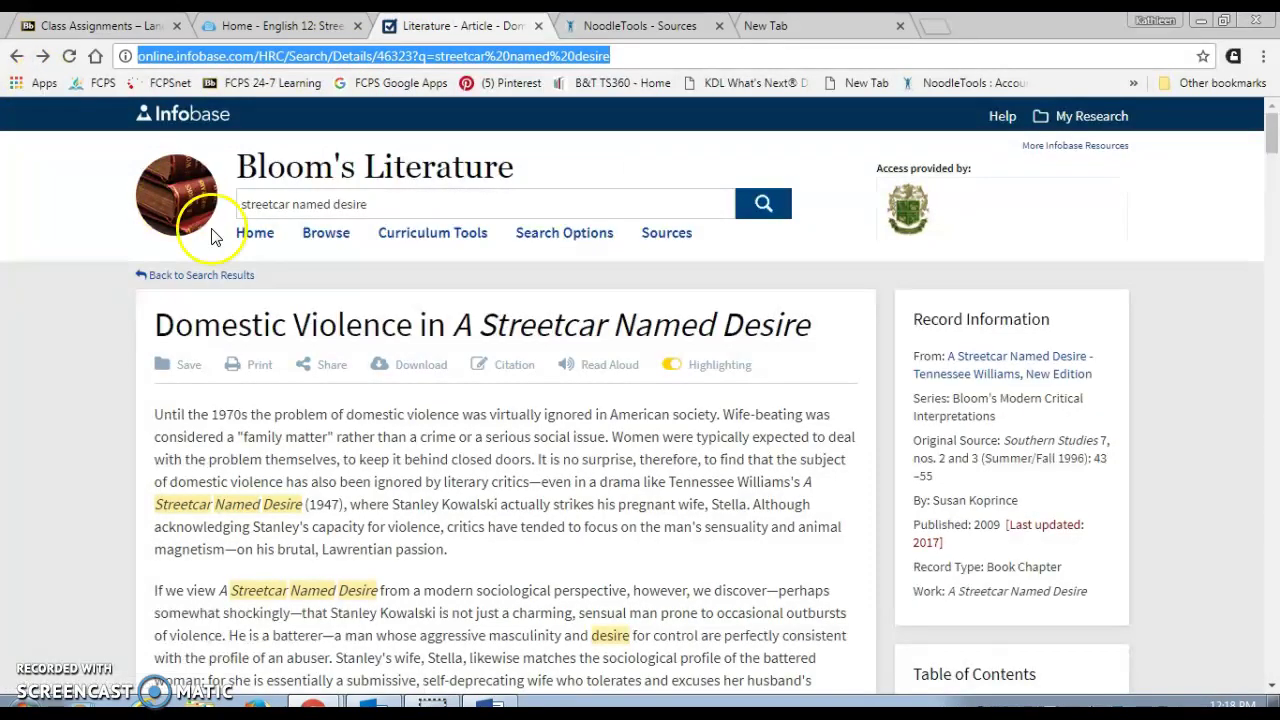
right_click(504, 57)
click(530, 121)
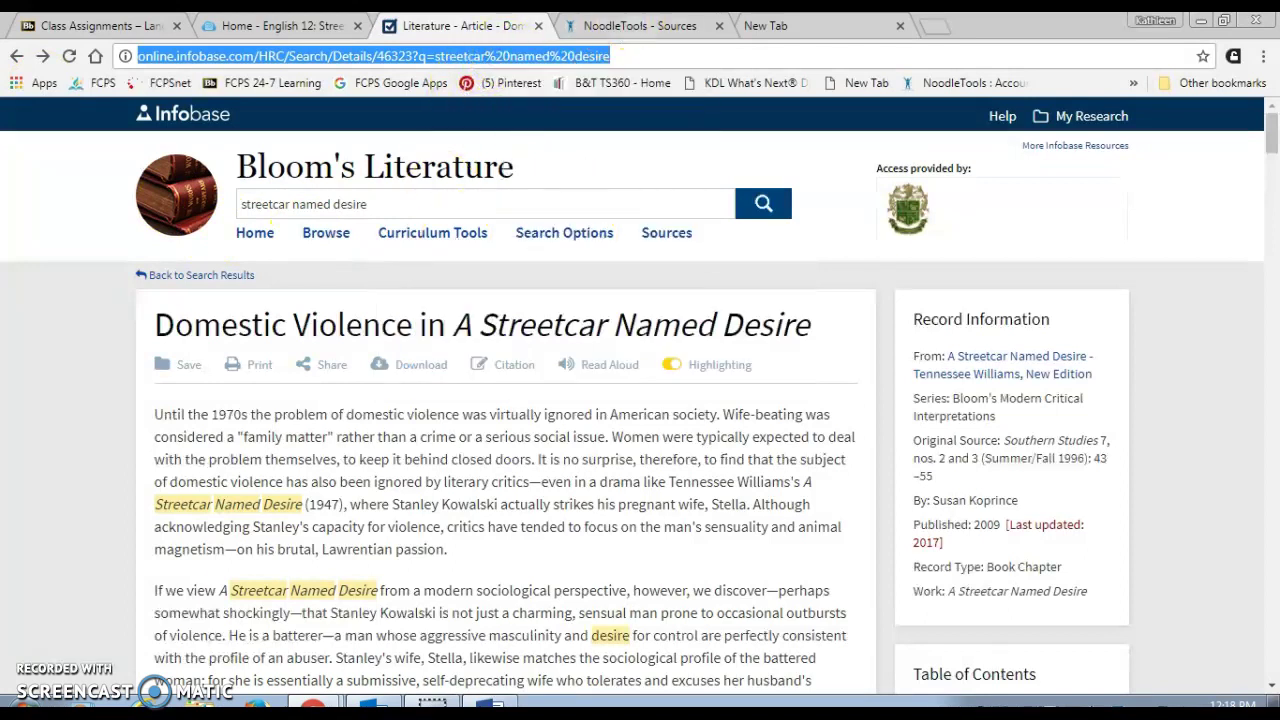
click(640, 26)
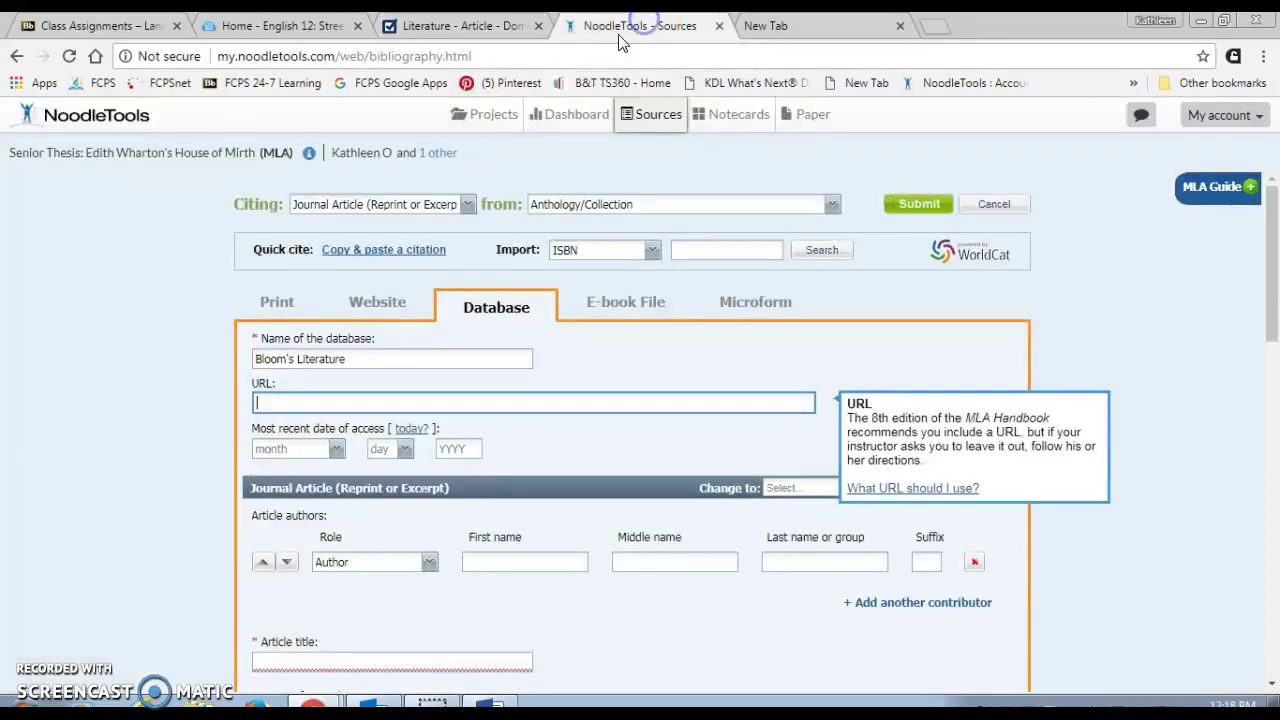
right_click(351, 402)
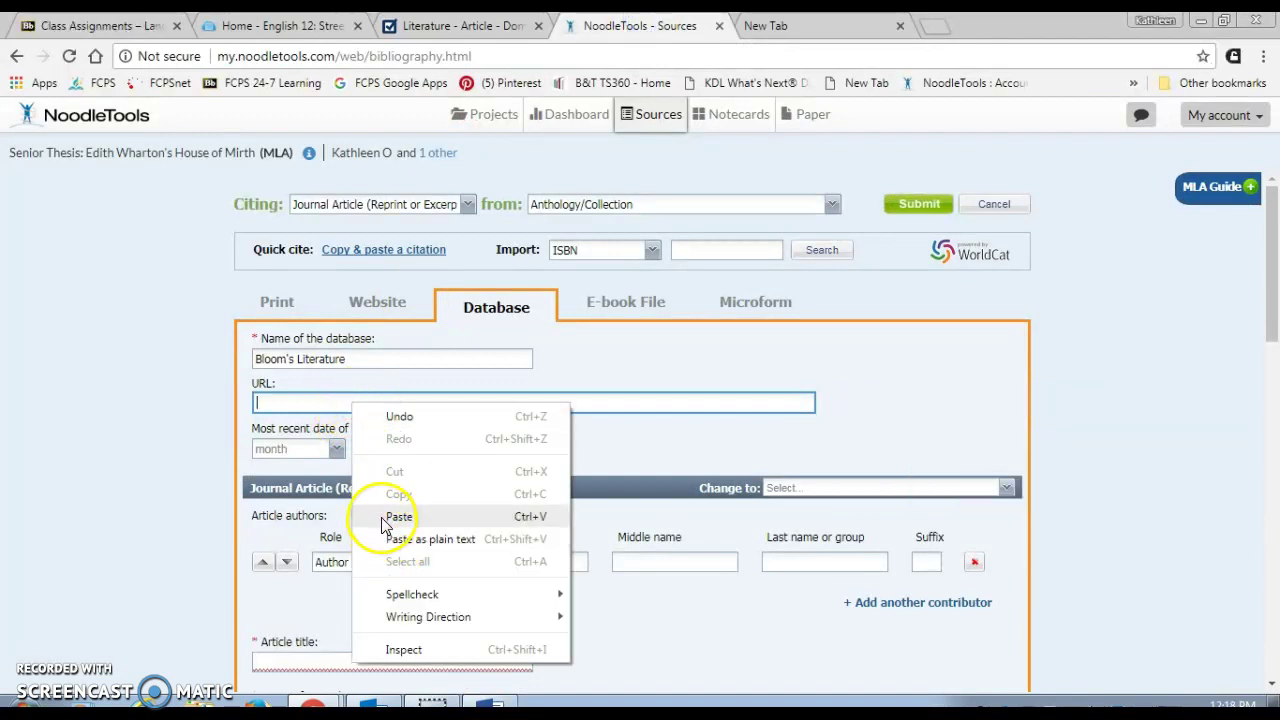
click(398, 517)
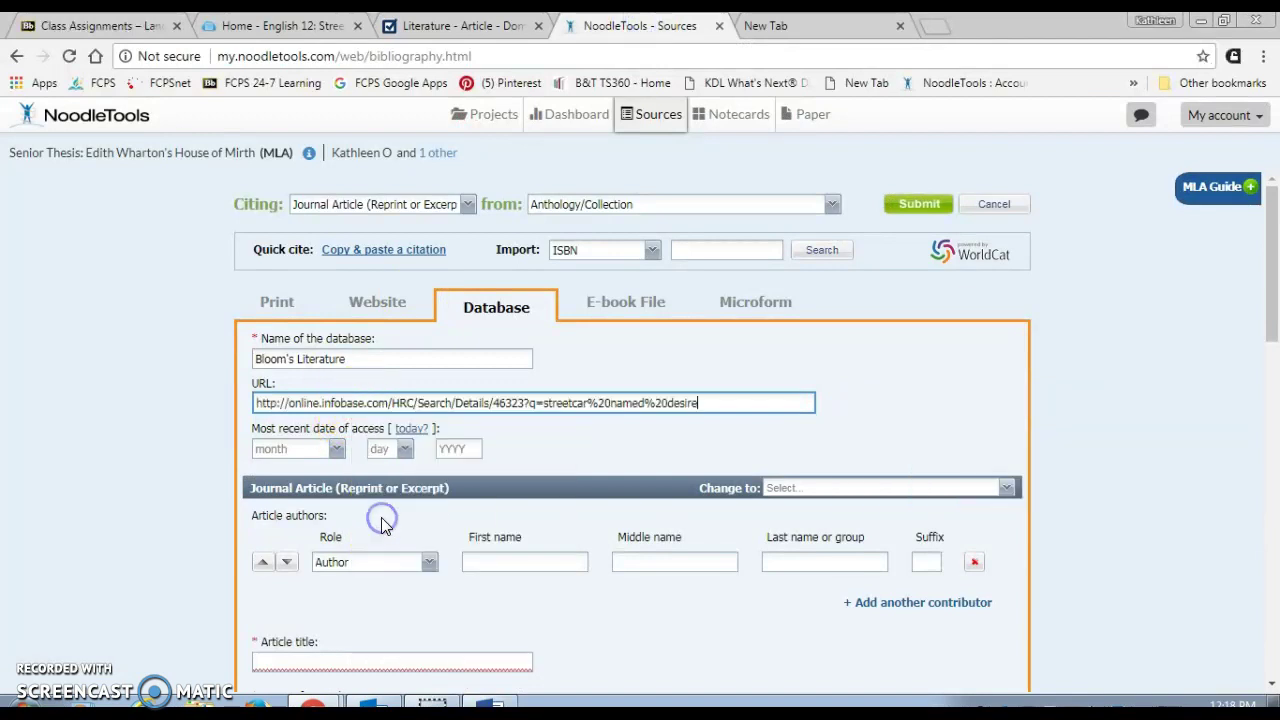
click(413, 429)
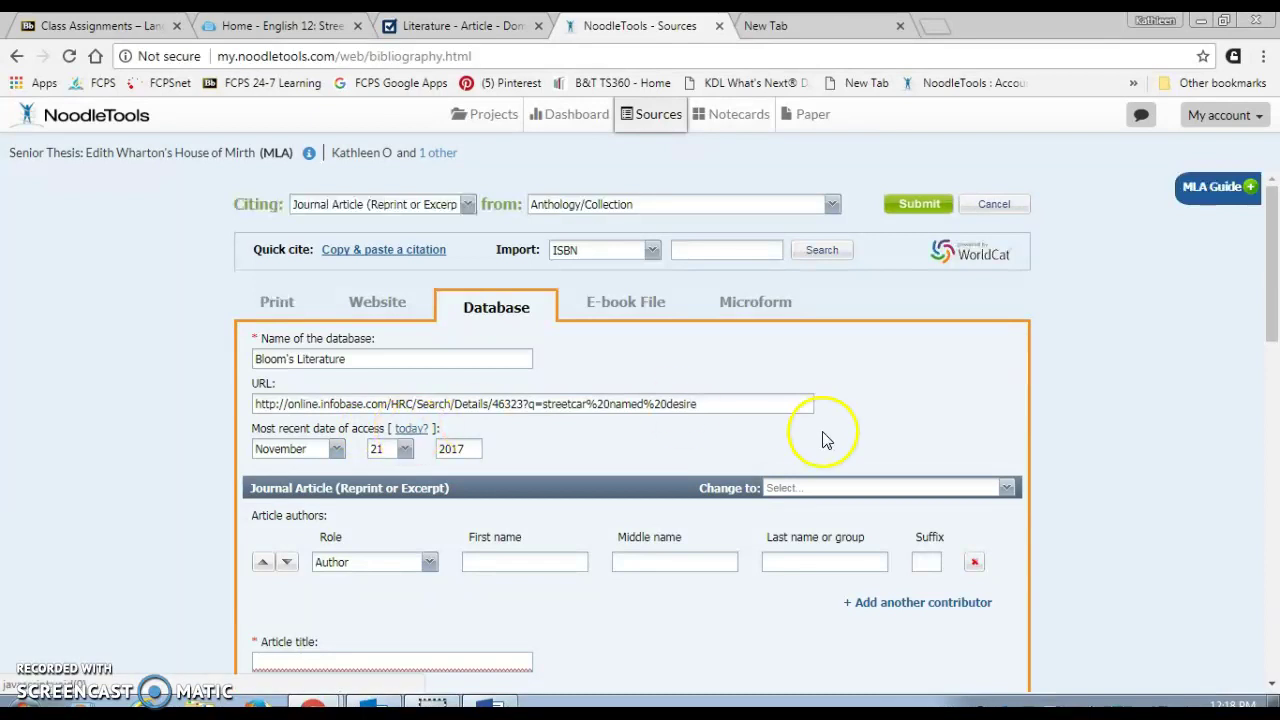
Fill in the article author's first and last name in the Journal Article (Reprint or Excerpt) section
drag(1272, 305, 1272, 390)
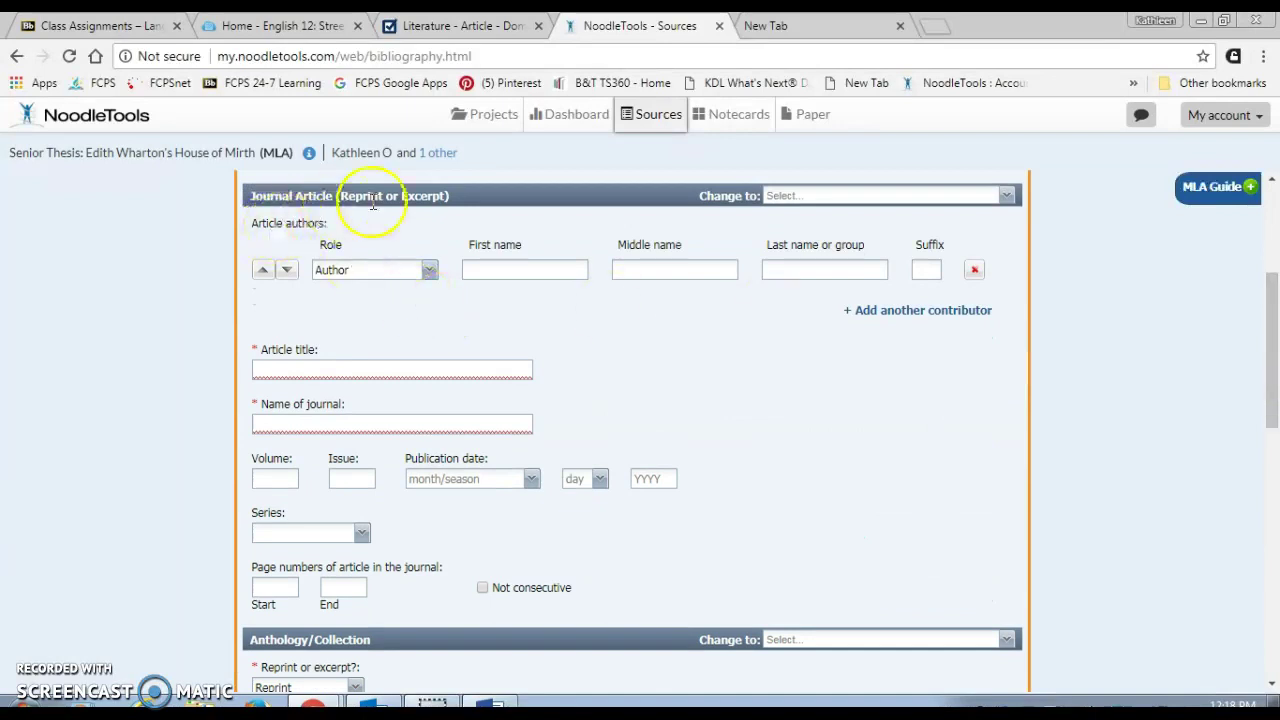
click(500, 270)
key(Tab)
key(Tab)
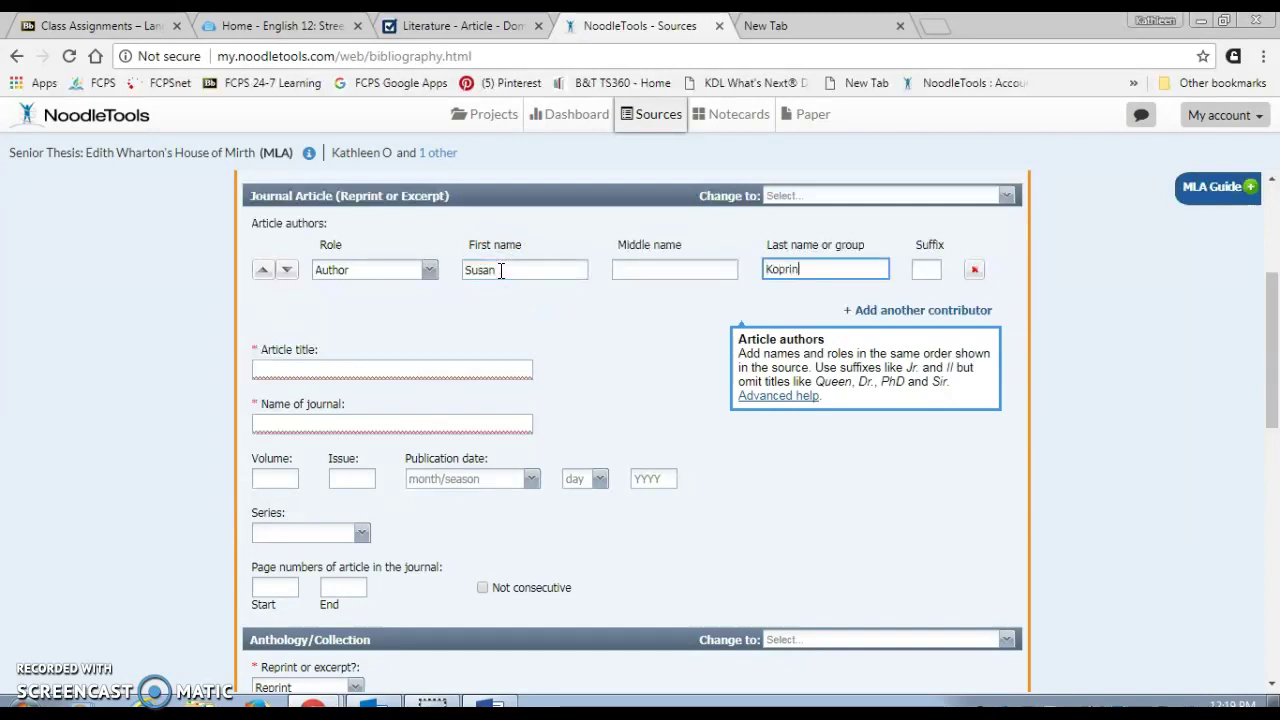
Copy the title "Domestic Violence in A Streetcar Named Desire" from the Bloom's Literature article into the citation's article title
click(354, 366)
click(486, 27)
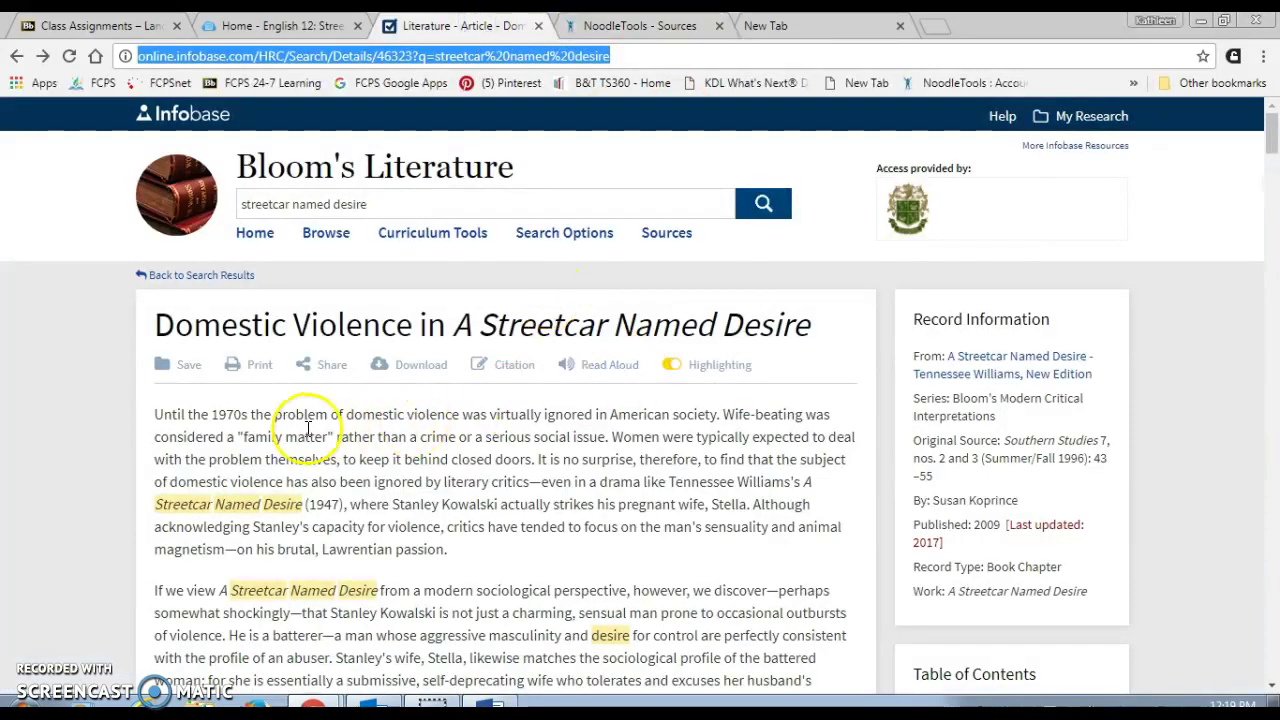
drag(156, 323, 806, 333)
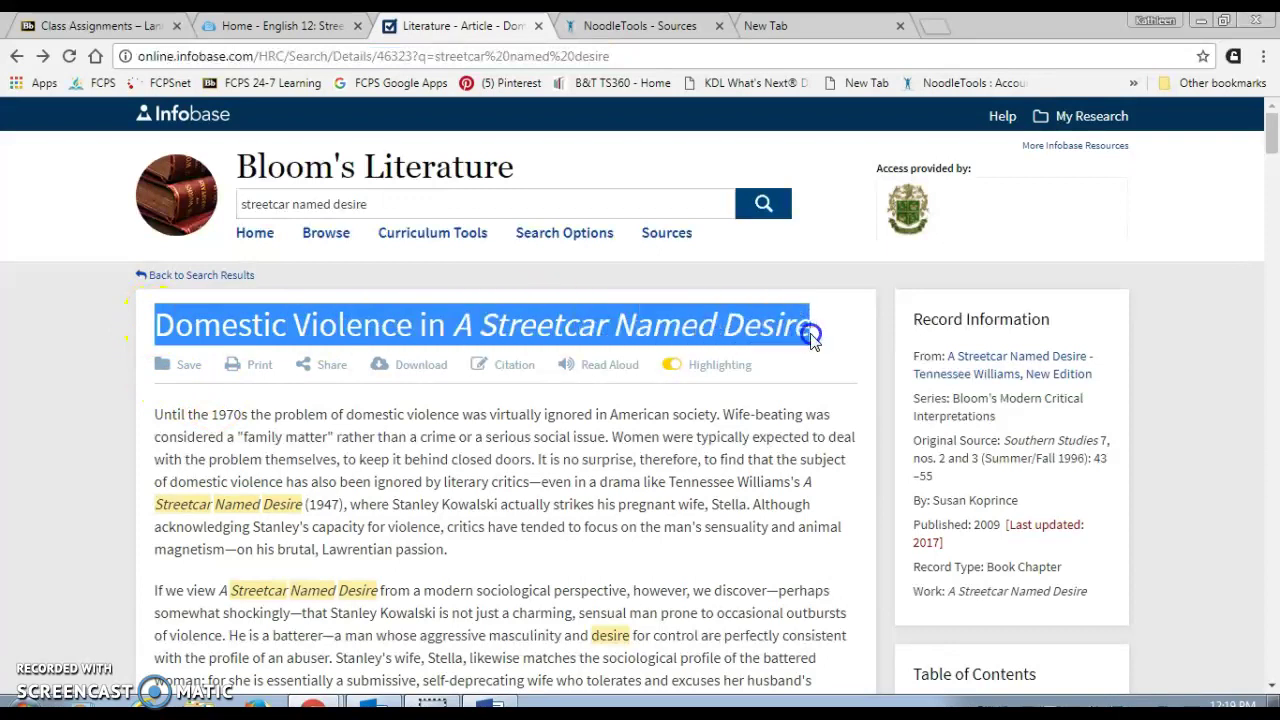
right_click(753, 328)
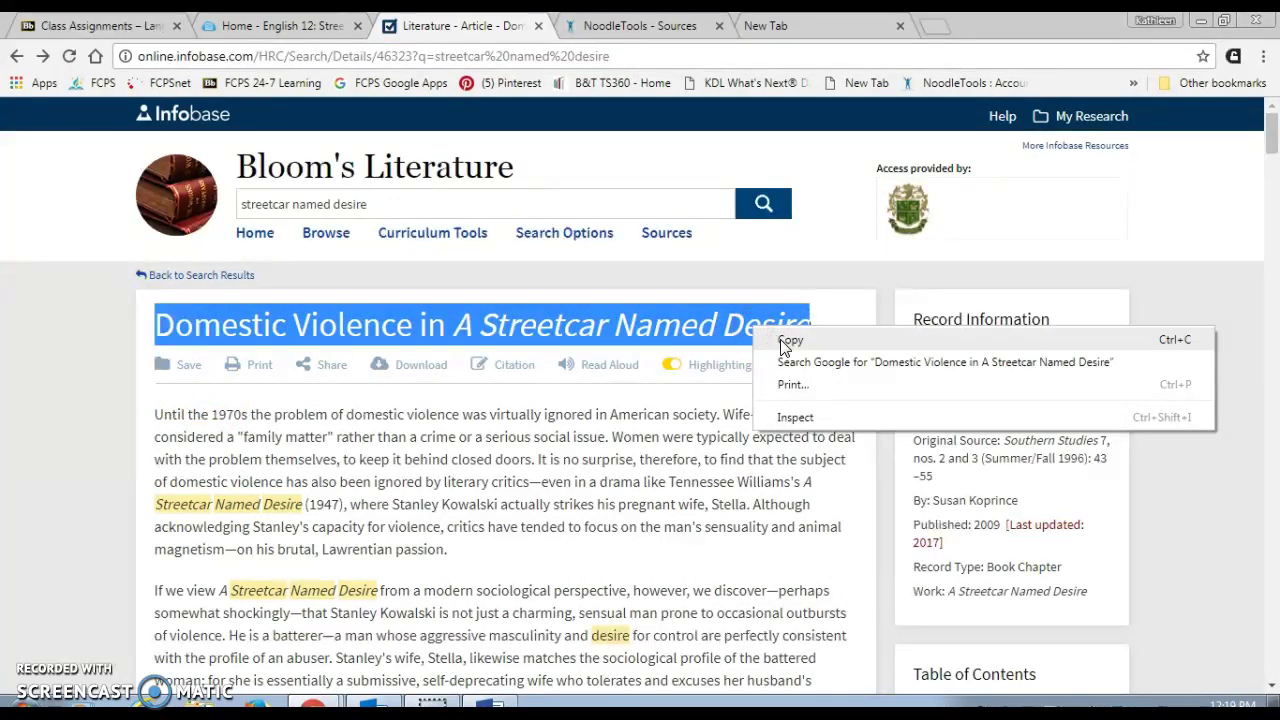
click(787, 341)
click(630, 28)
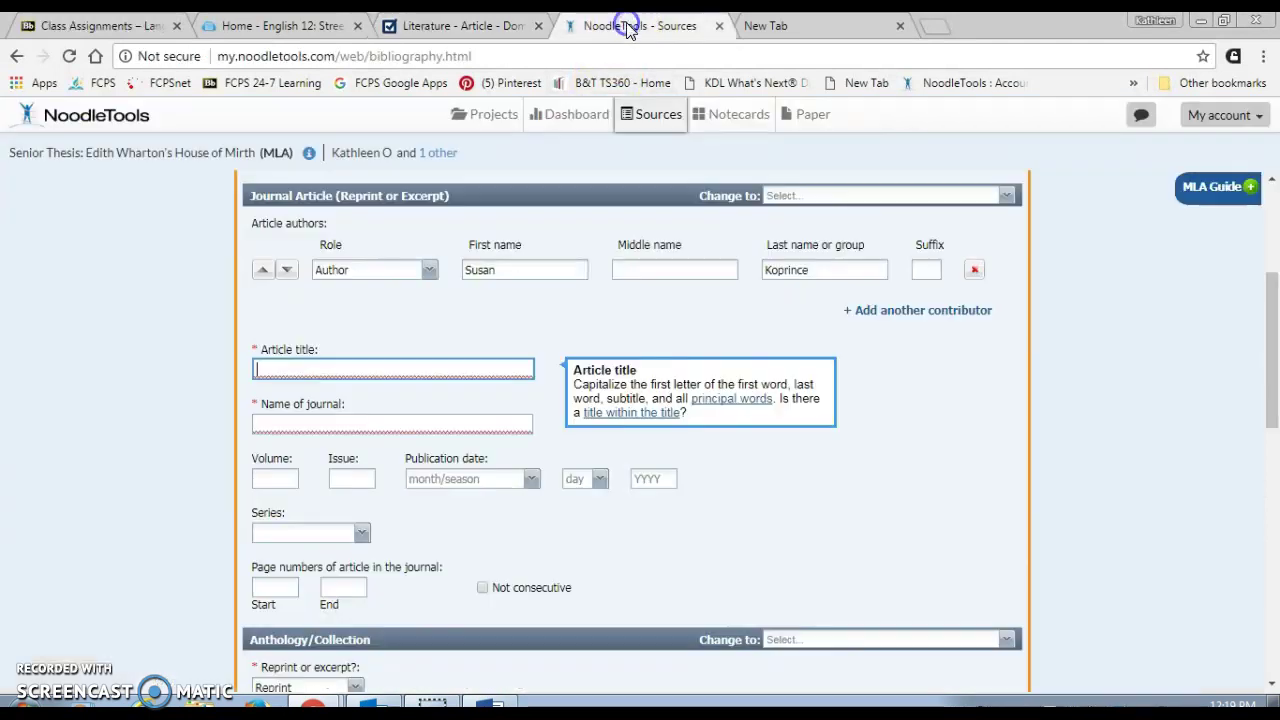
right_click(448, 367)
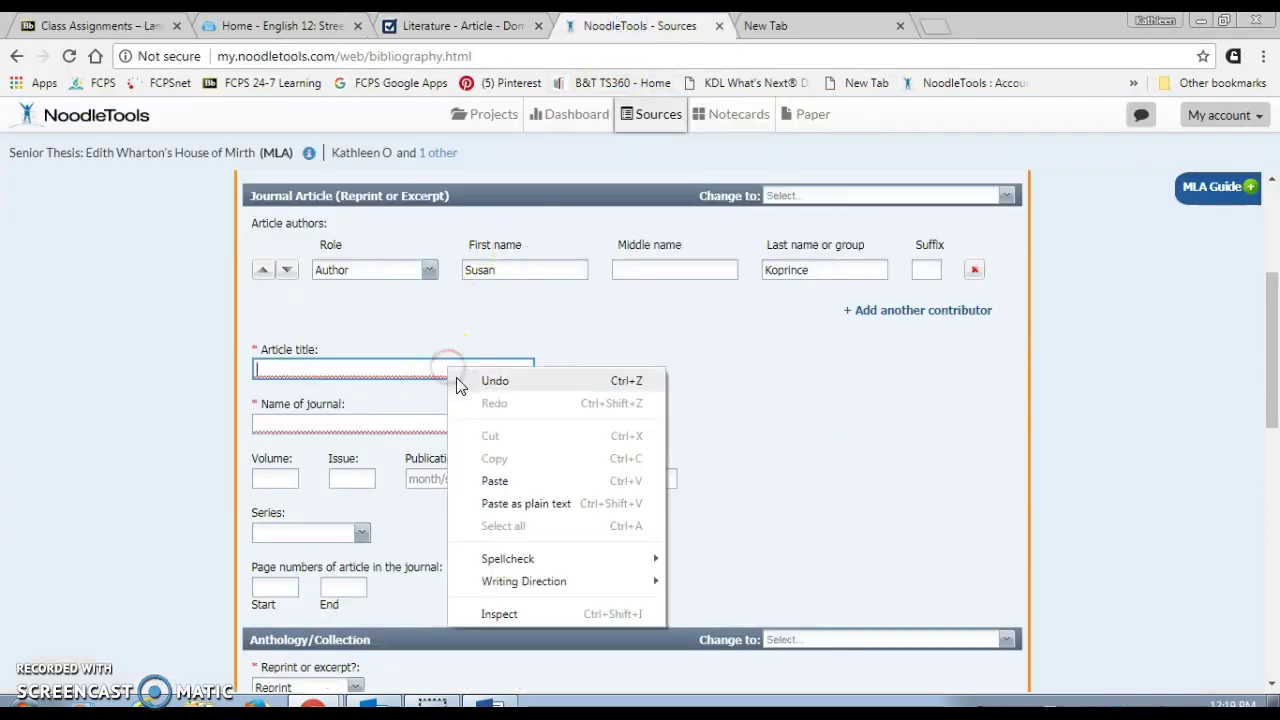
click(478, 481)
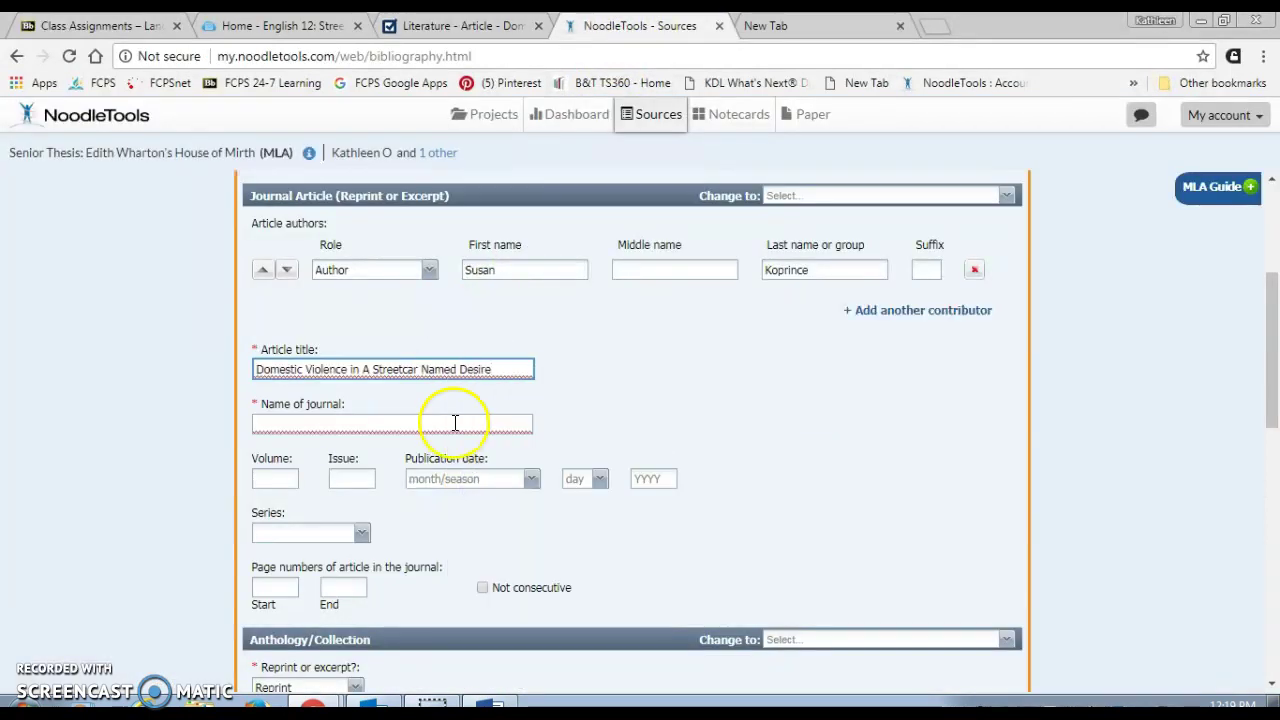
Copy the journal name Southern Studies from the article's original source record into the citation's journal name
click(455, 422)
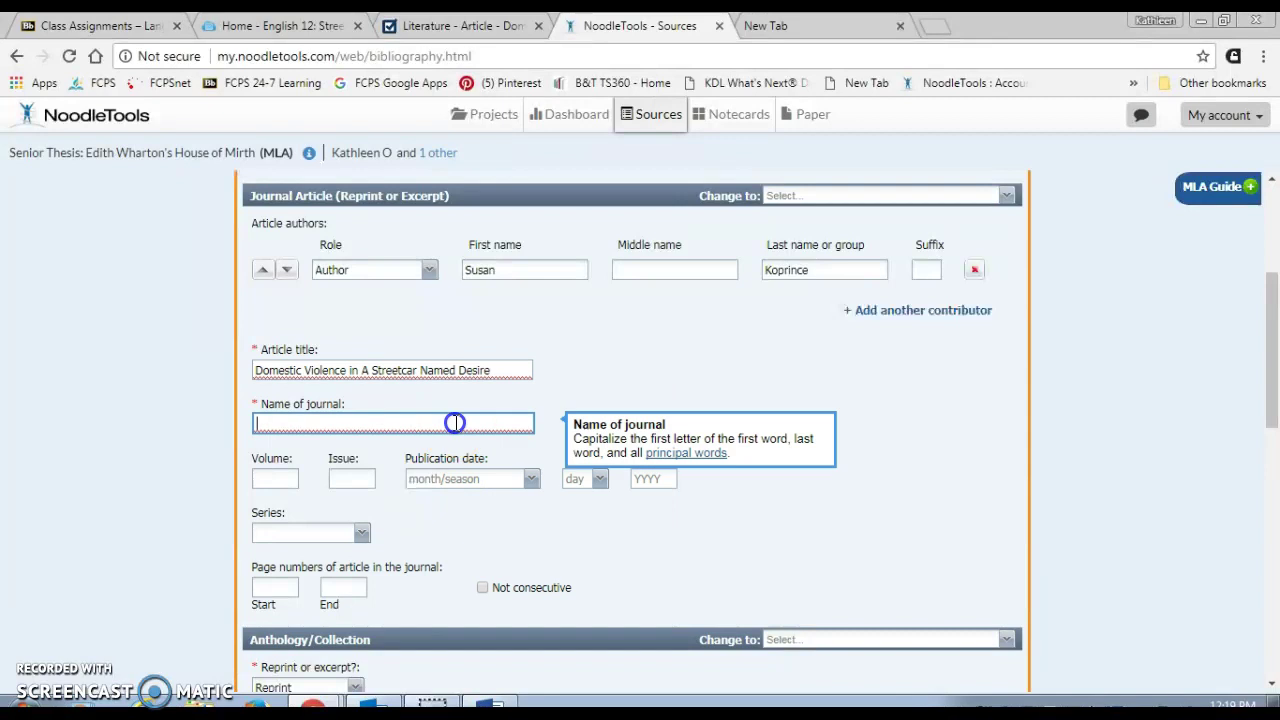
click(500, 28)
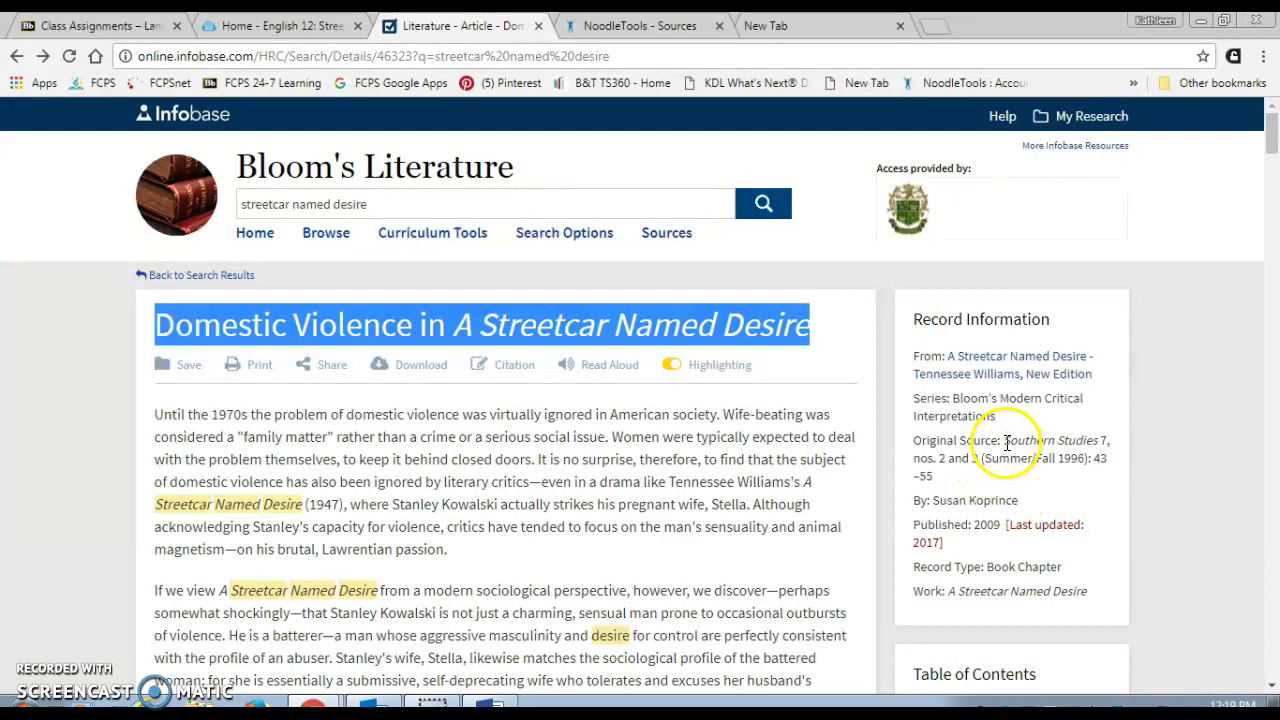
drag(1005, 441, 1055, 441)
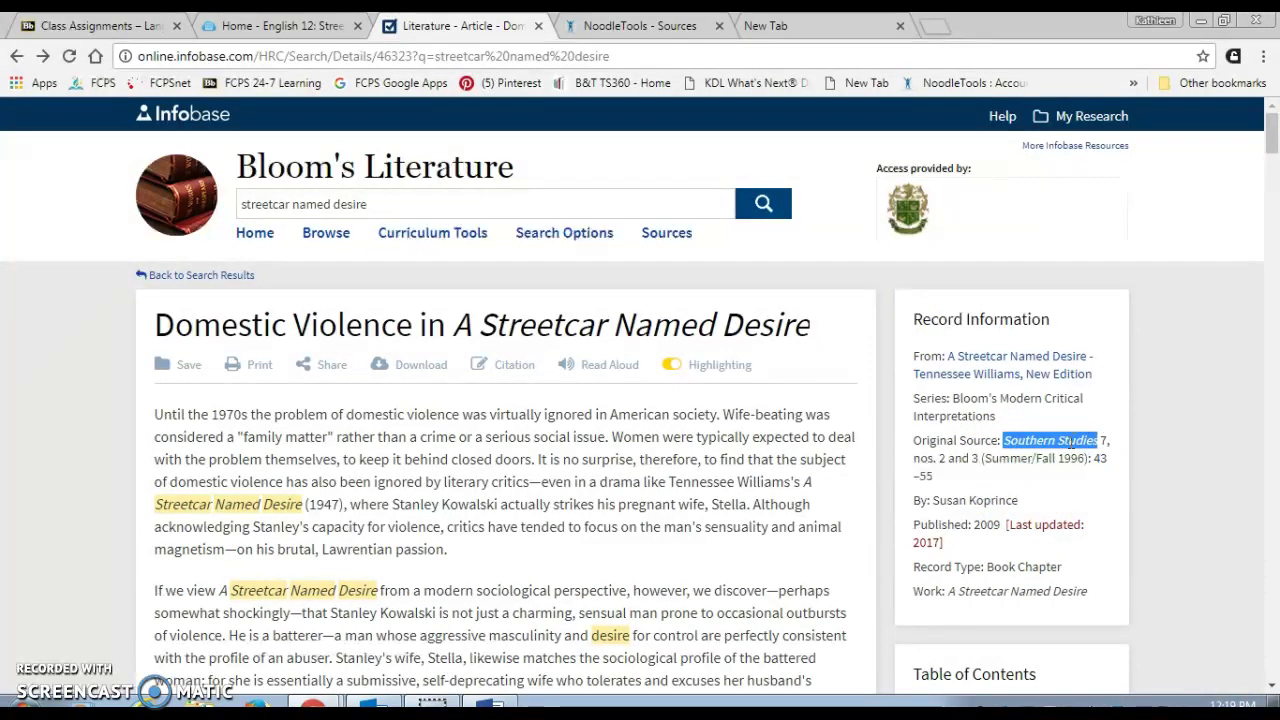
right_click(1070, 441)
click(1054, 459)
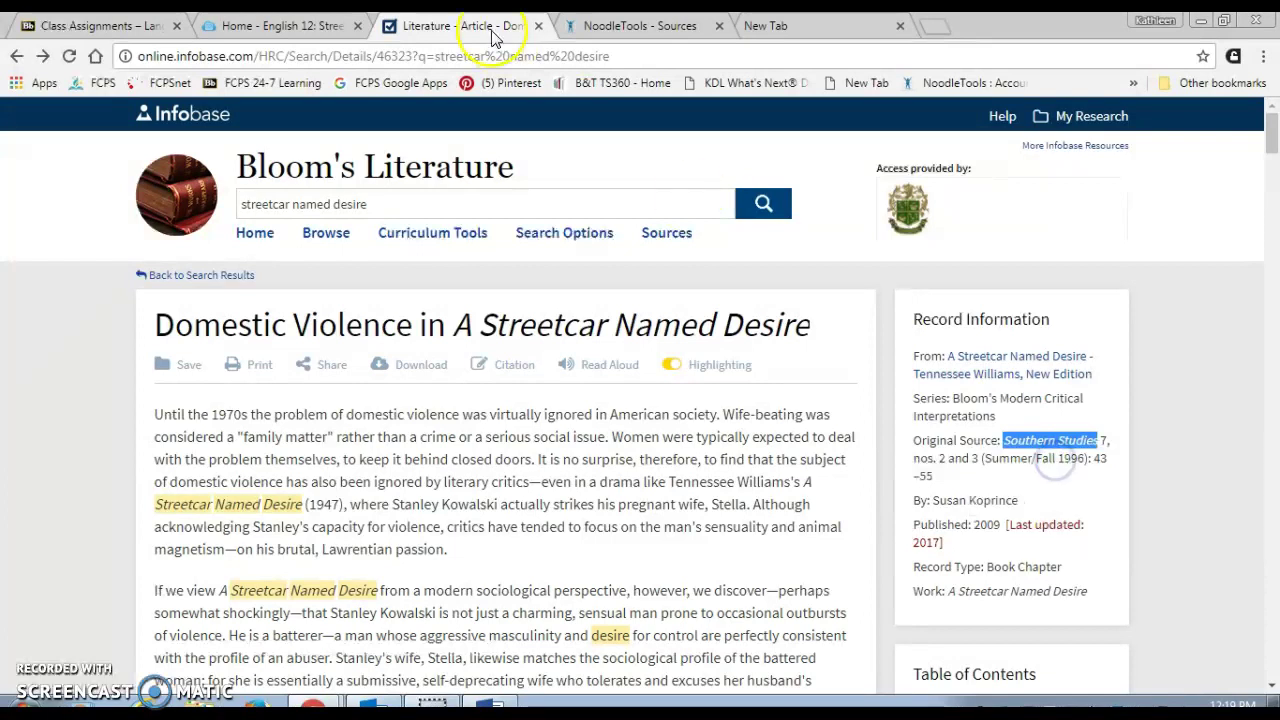
click(590, 27)
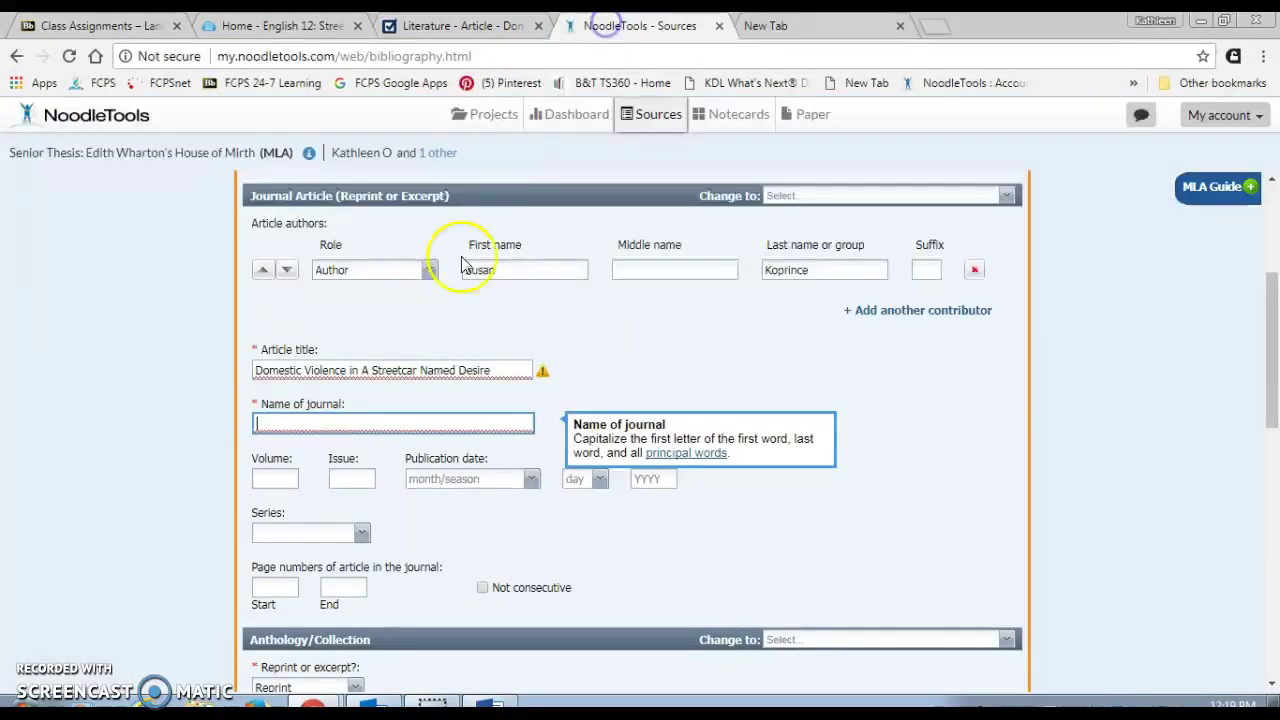
right_click(367, 426)
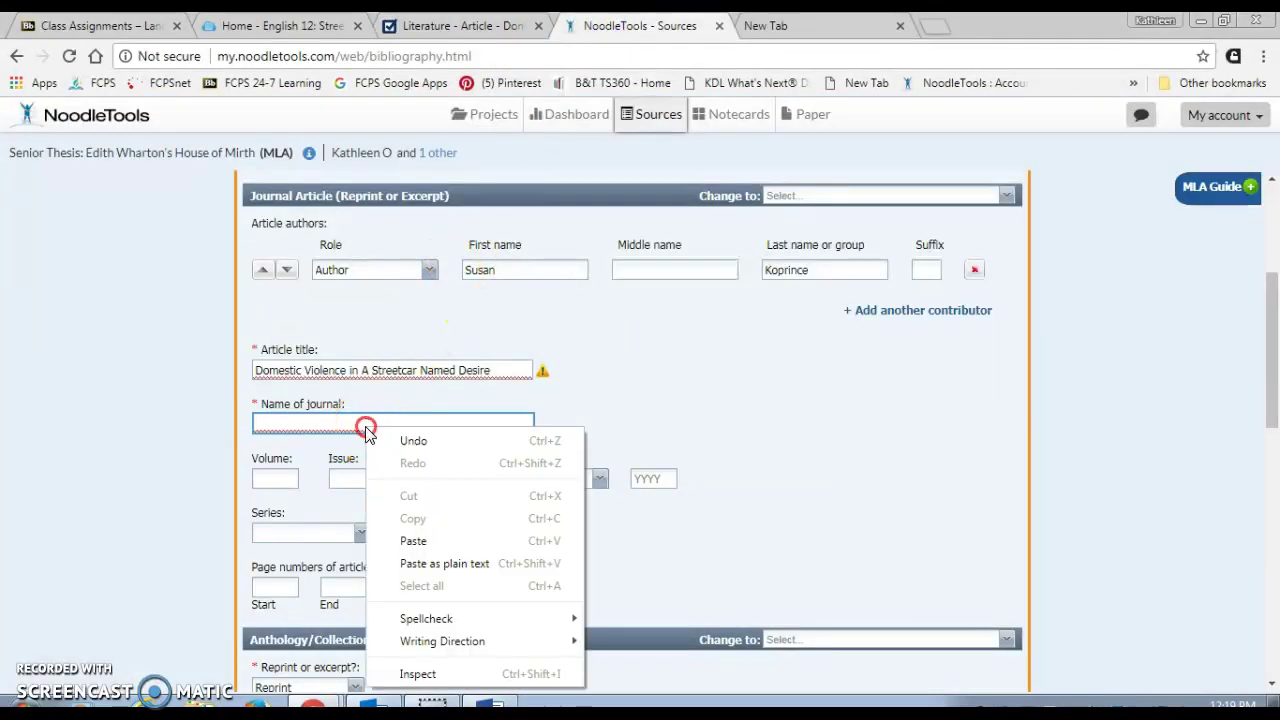
click(404, 539)
Check the capitalization suggestion against the word "A" in the article title
mouse_move(541, 374)
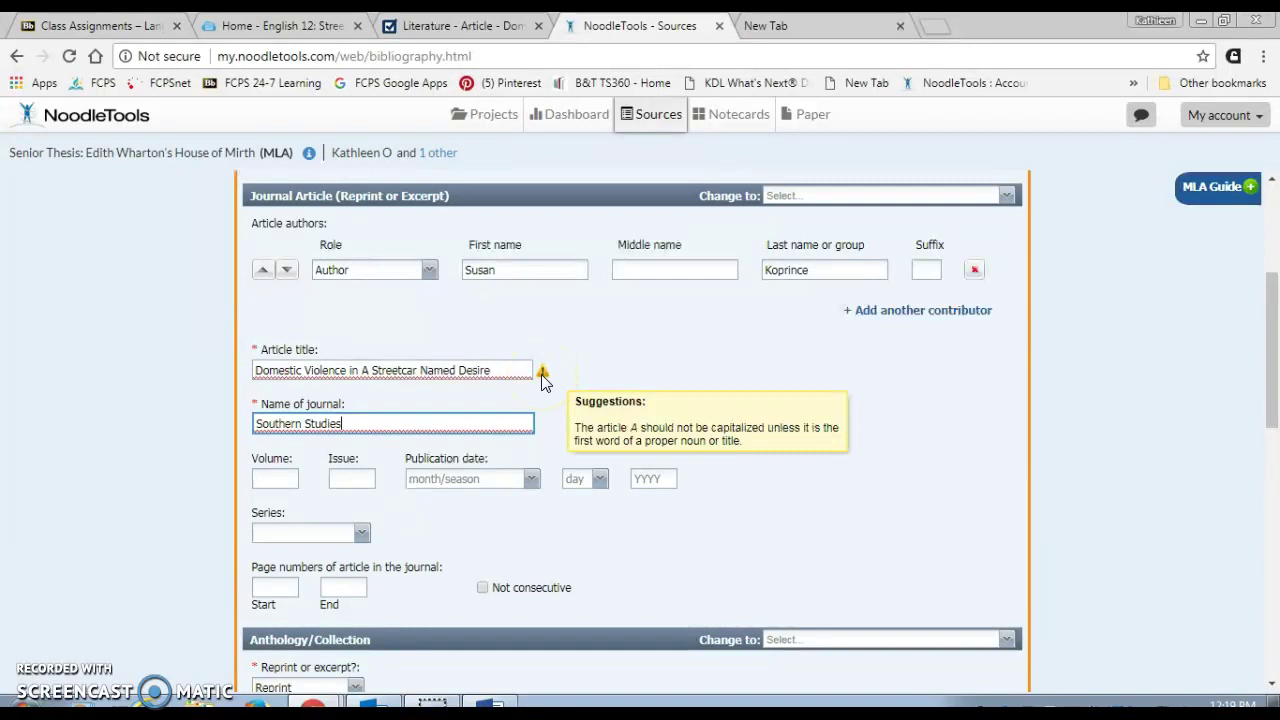
click(378, 378)
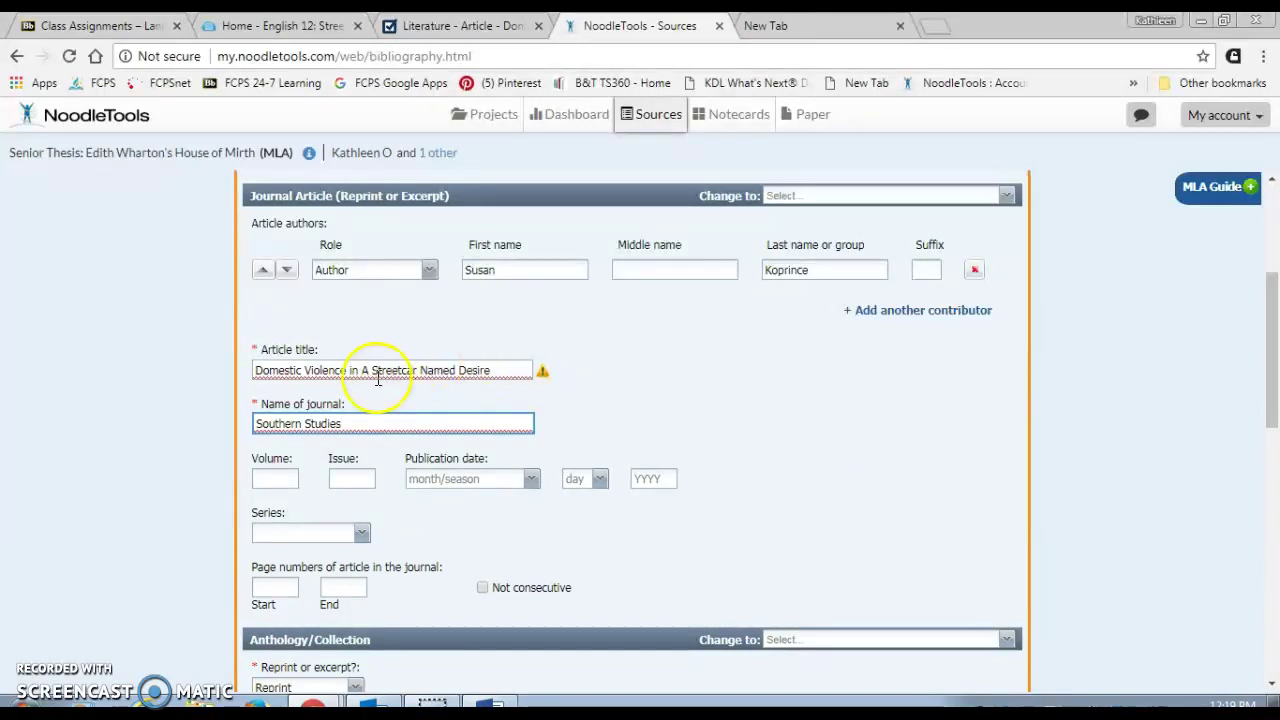
click(370, 370)
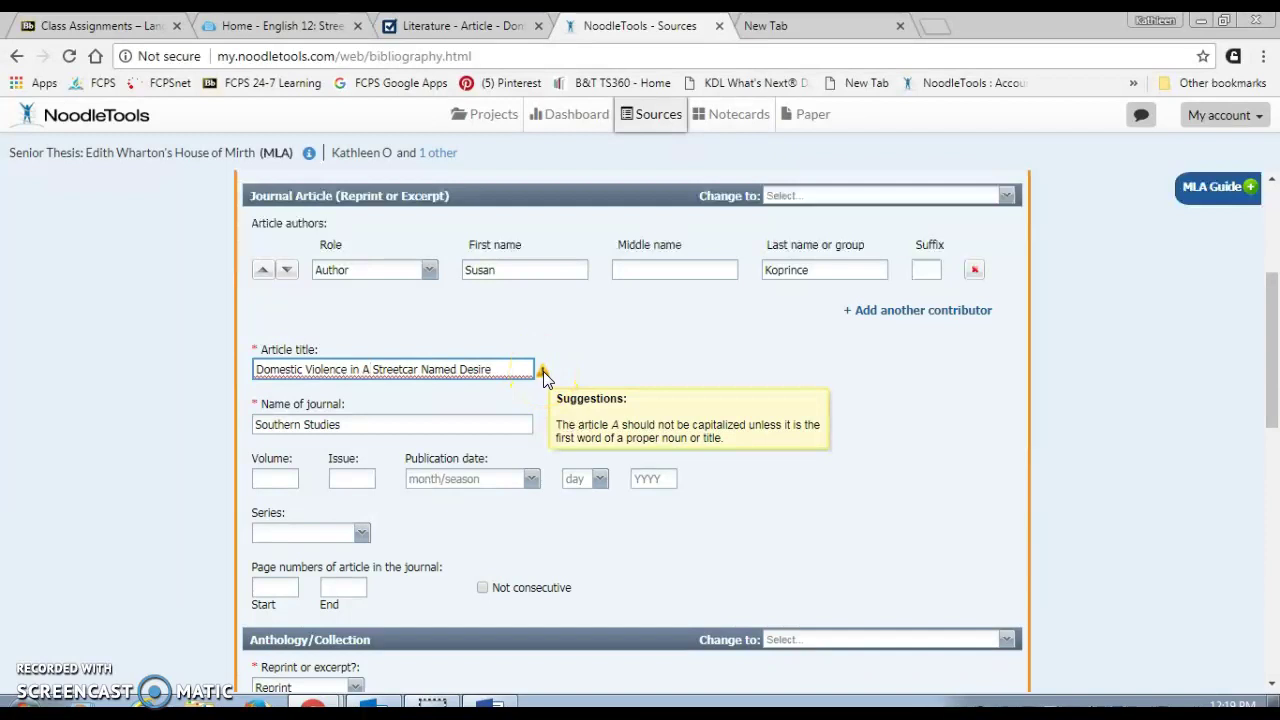
click(370, 372)
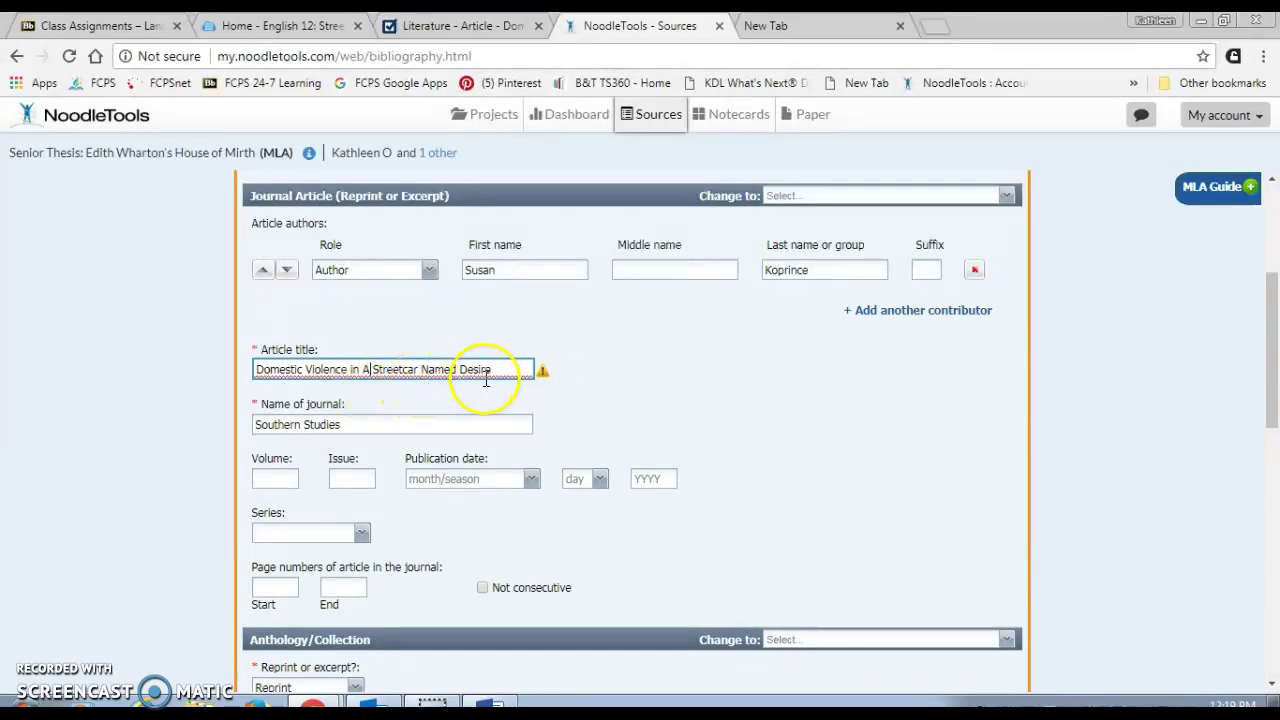
Look up the journal's volume and issue in the article record and enter volume 7 and issue 2&3
click(263, 479)
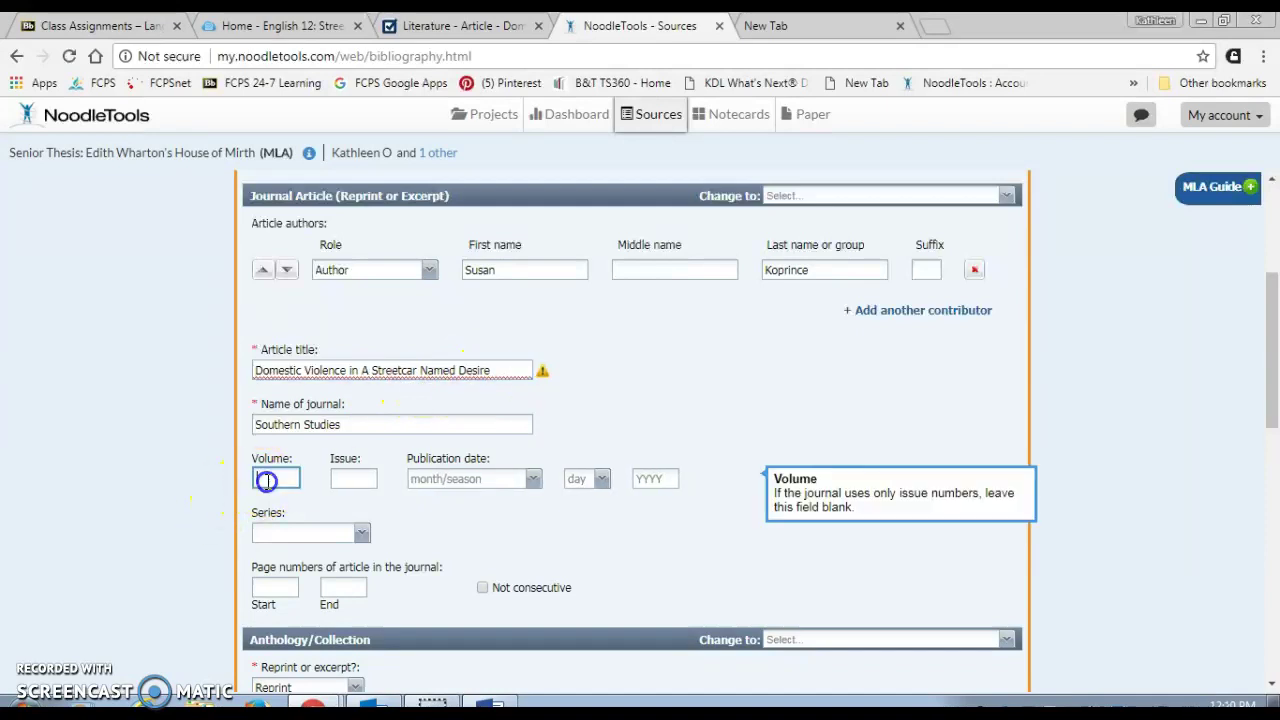
click(476, 24)
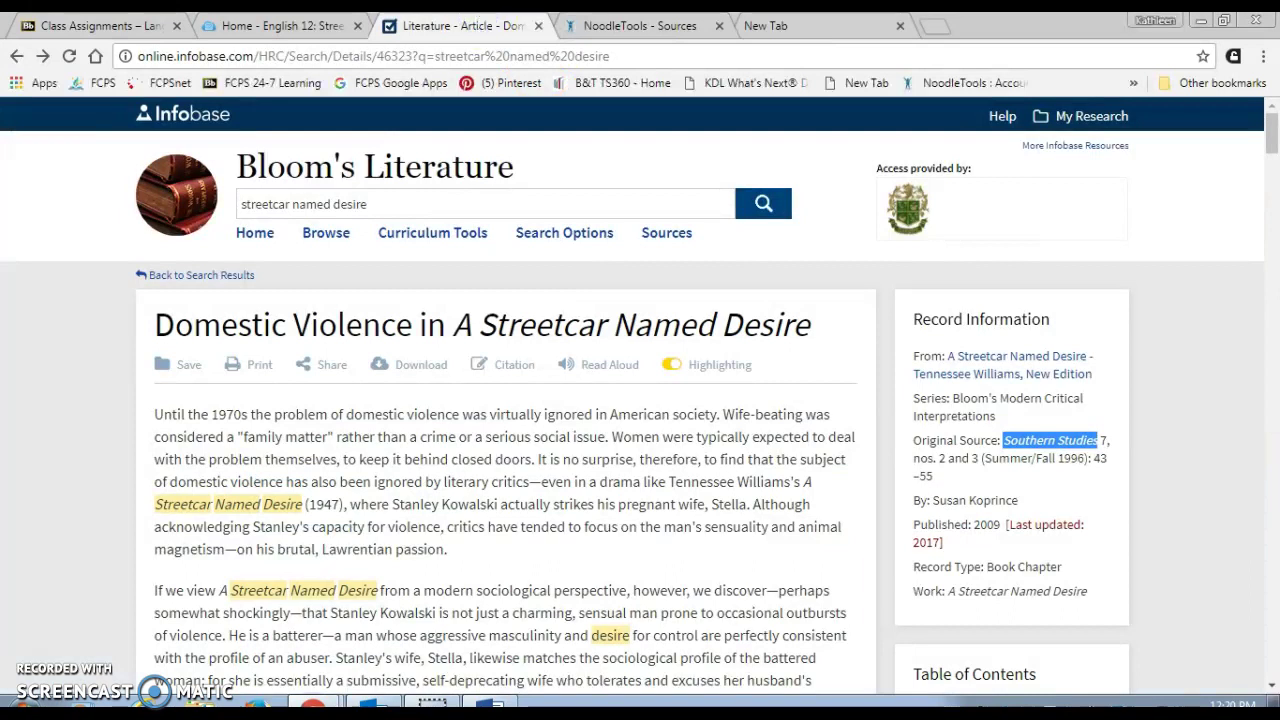
click(678, 26)
click(270, 474)
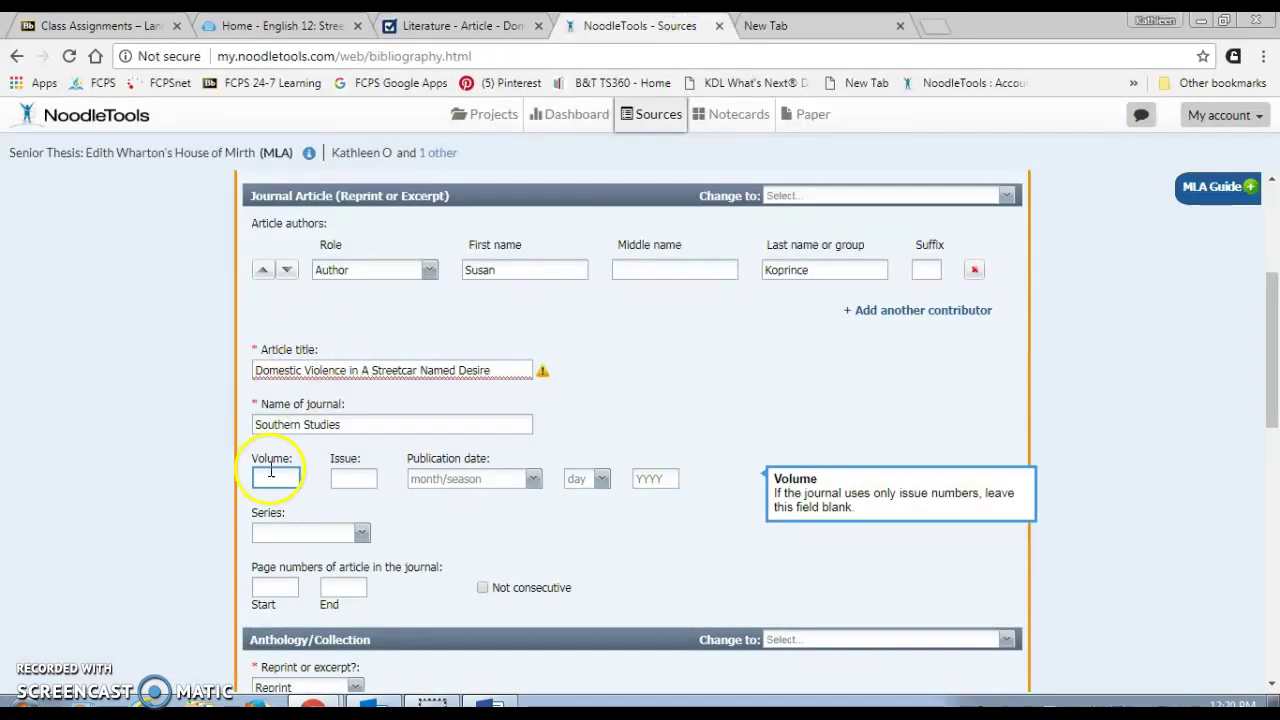
key(Tab)
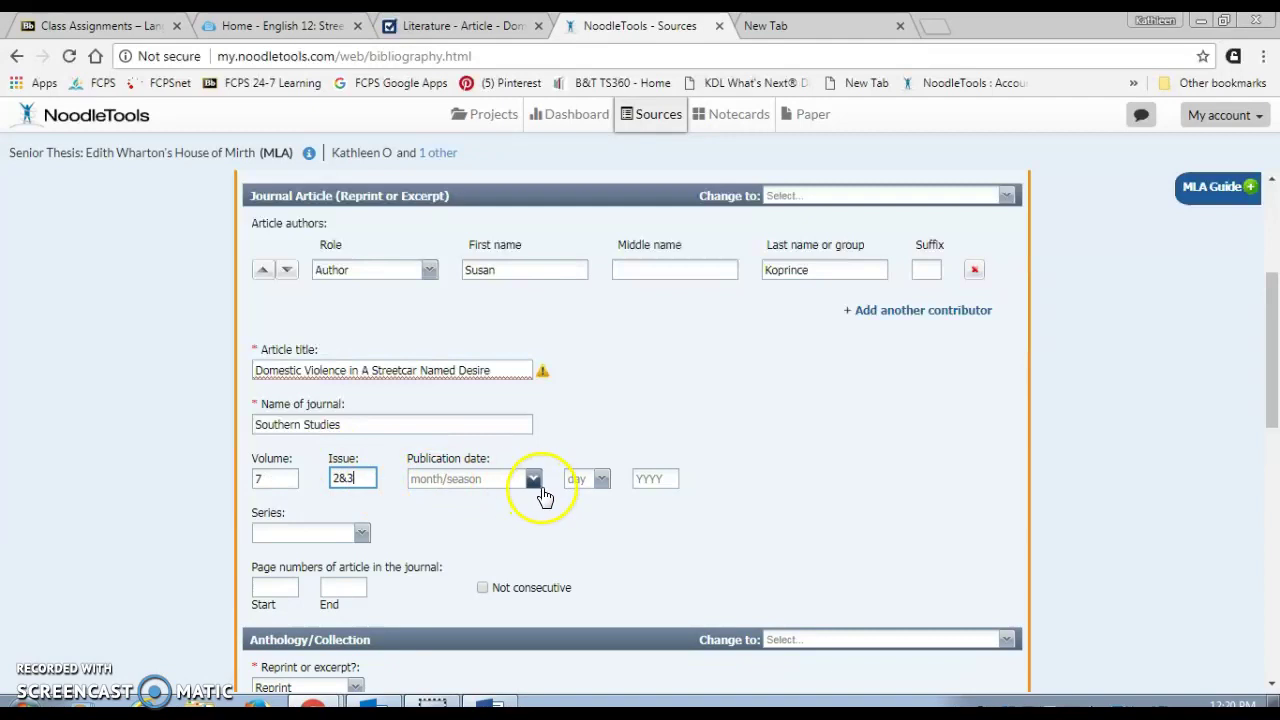
Set the journal article's publication date to Summer/Fall 1996, as given in the article record
click(505, 27)
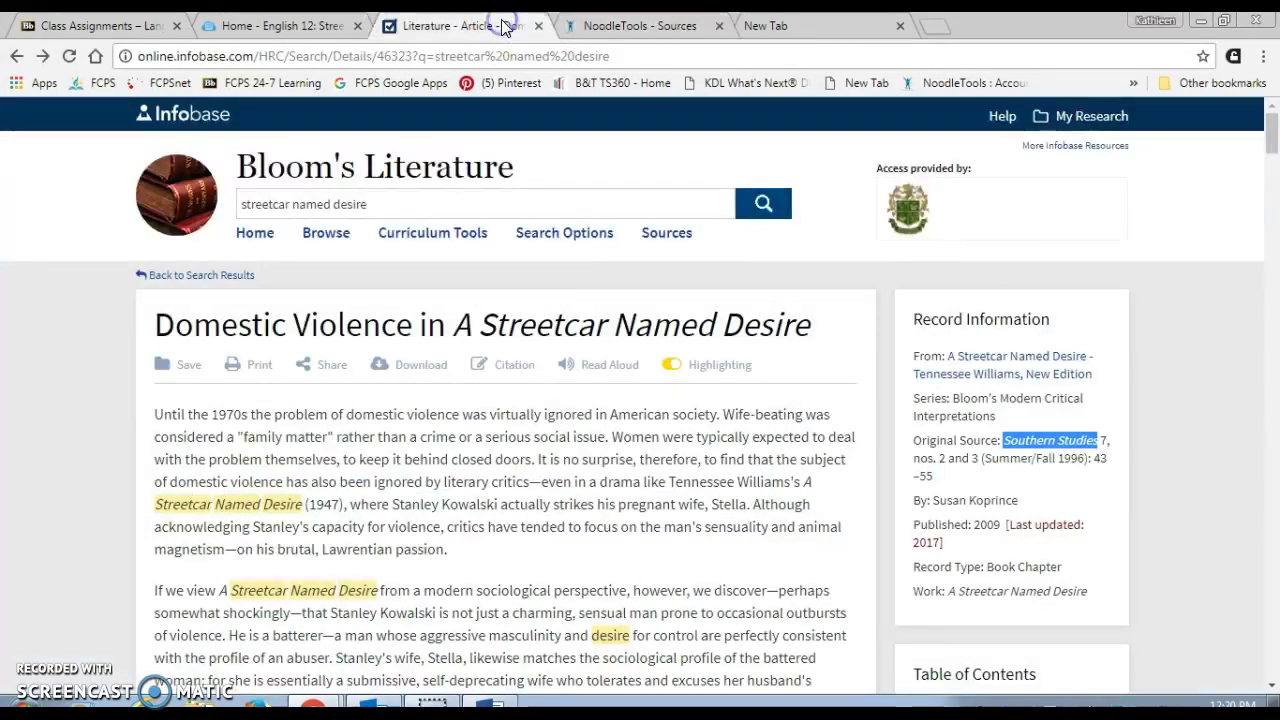
click(605, 26)
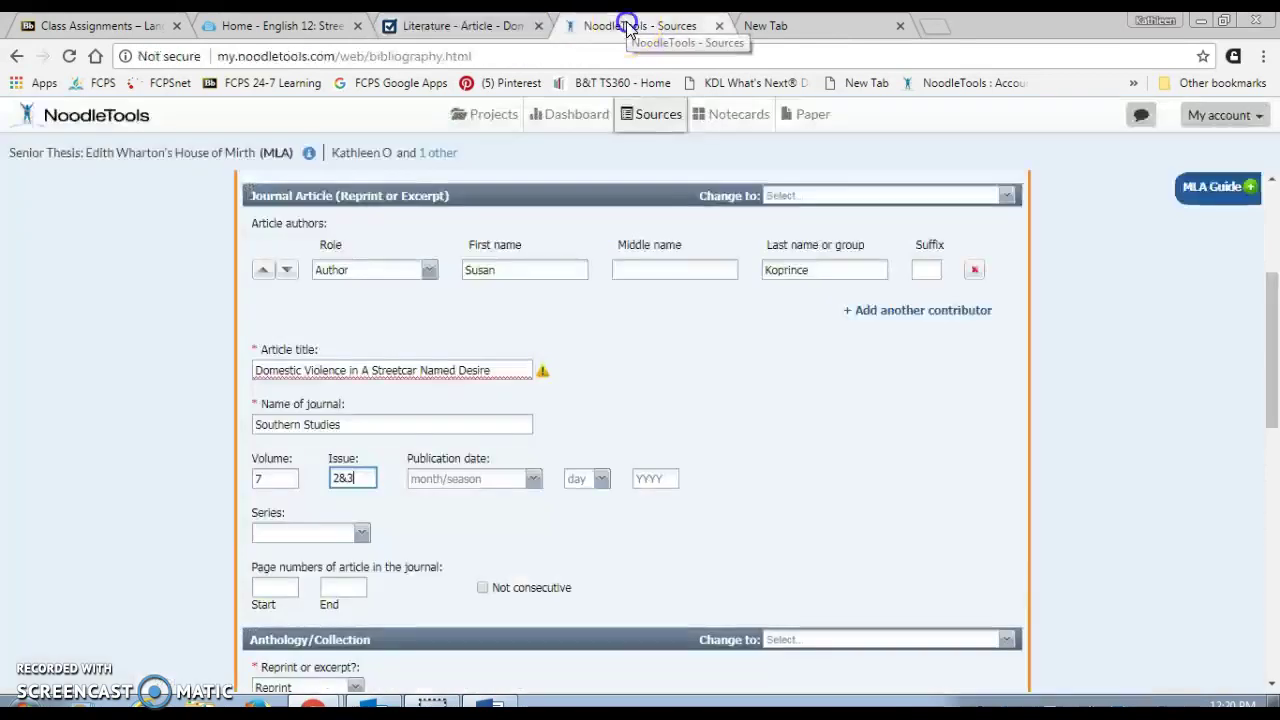
click(535, 481)
drag(534, 454, 531, 457)
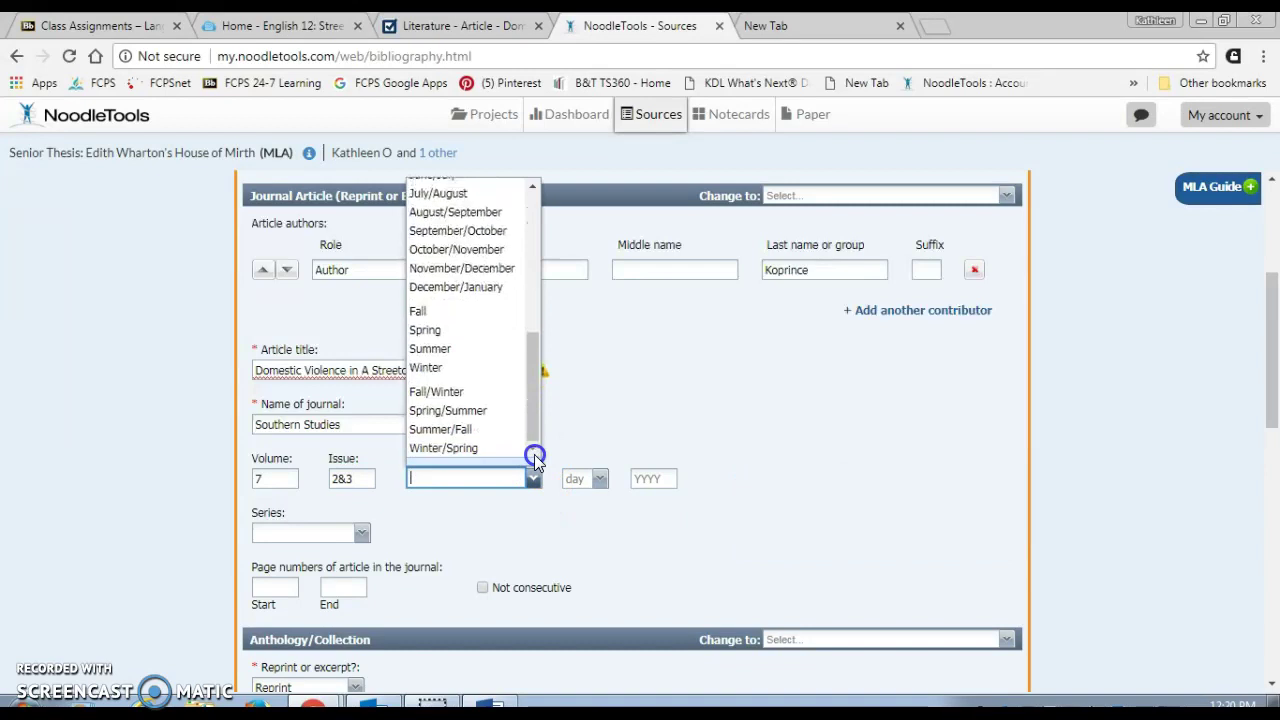
click(493, 425)
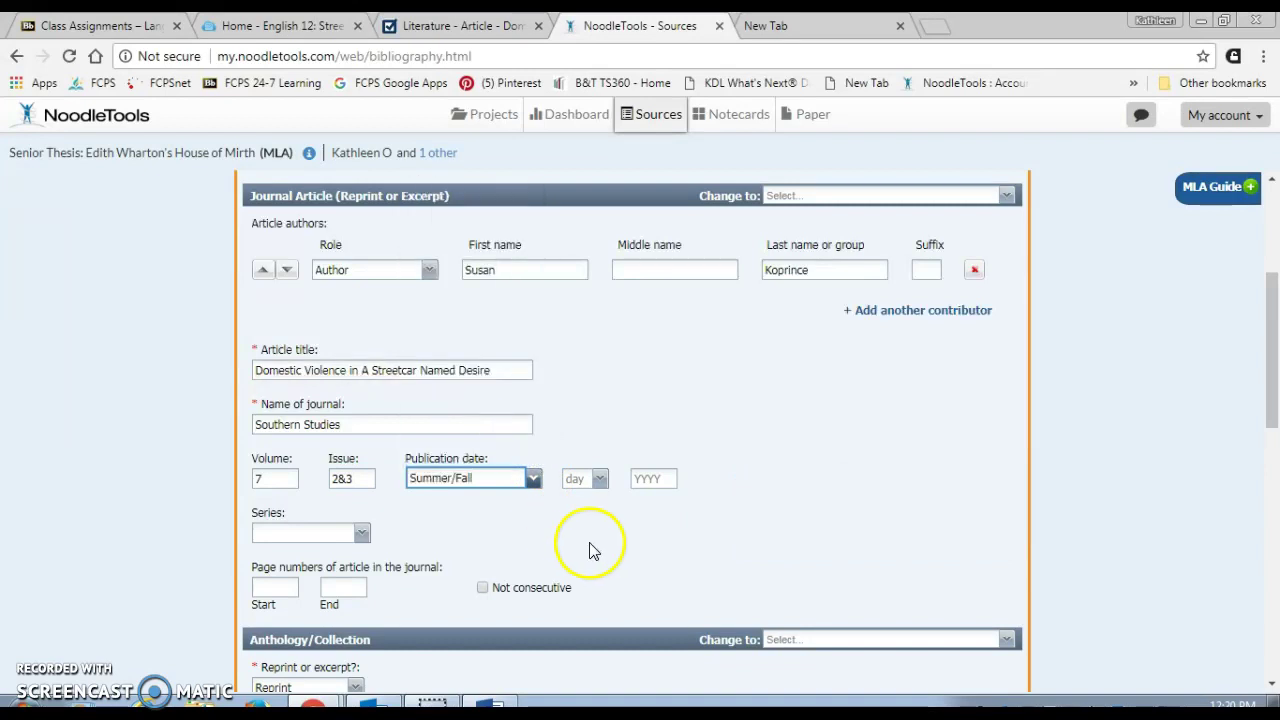
click(649, 478)
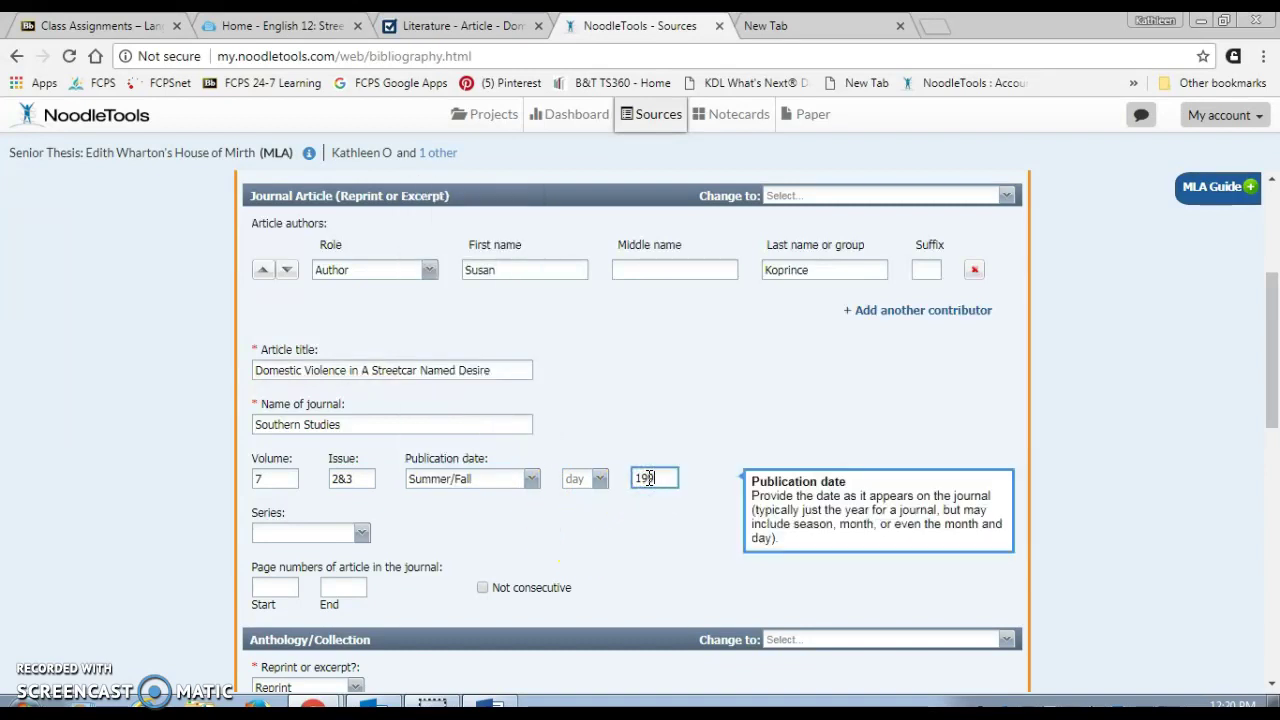
Enter 43 to 55 as the article's page numbers in the journal, taken from the article record
click(276, 587)
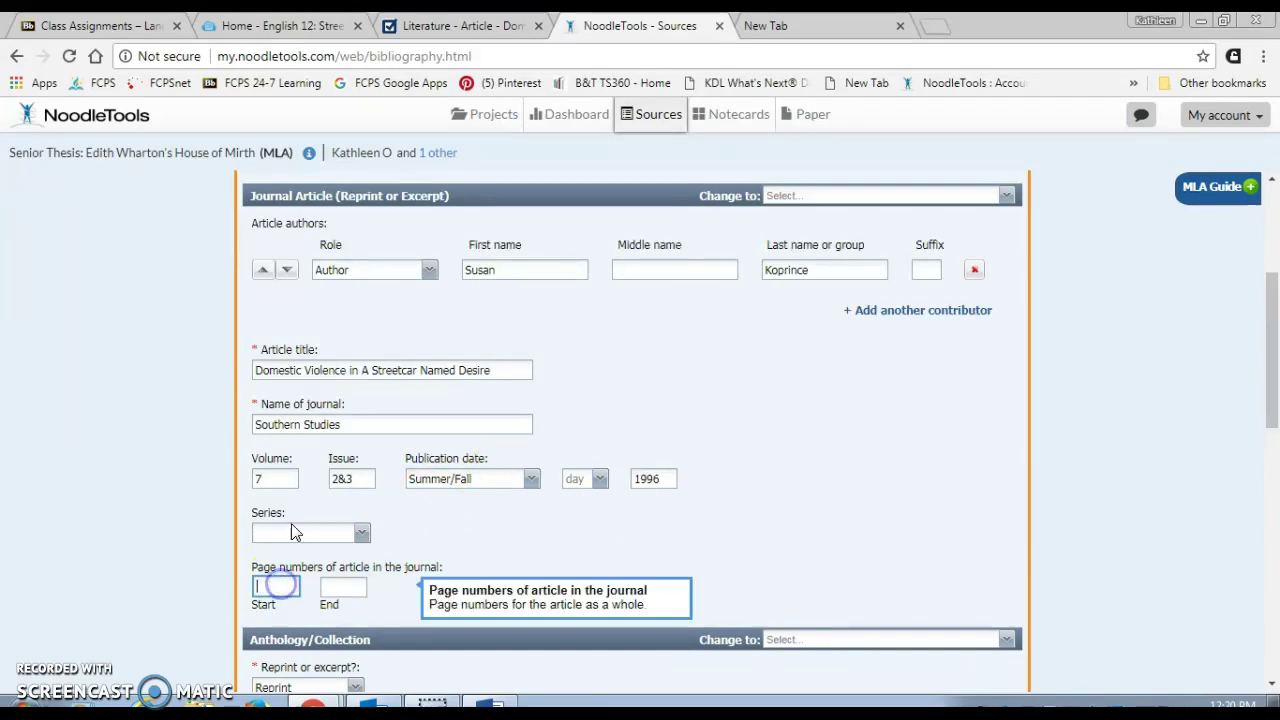
click(496, 27)
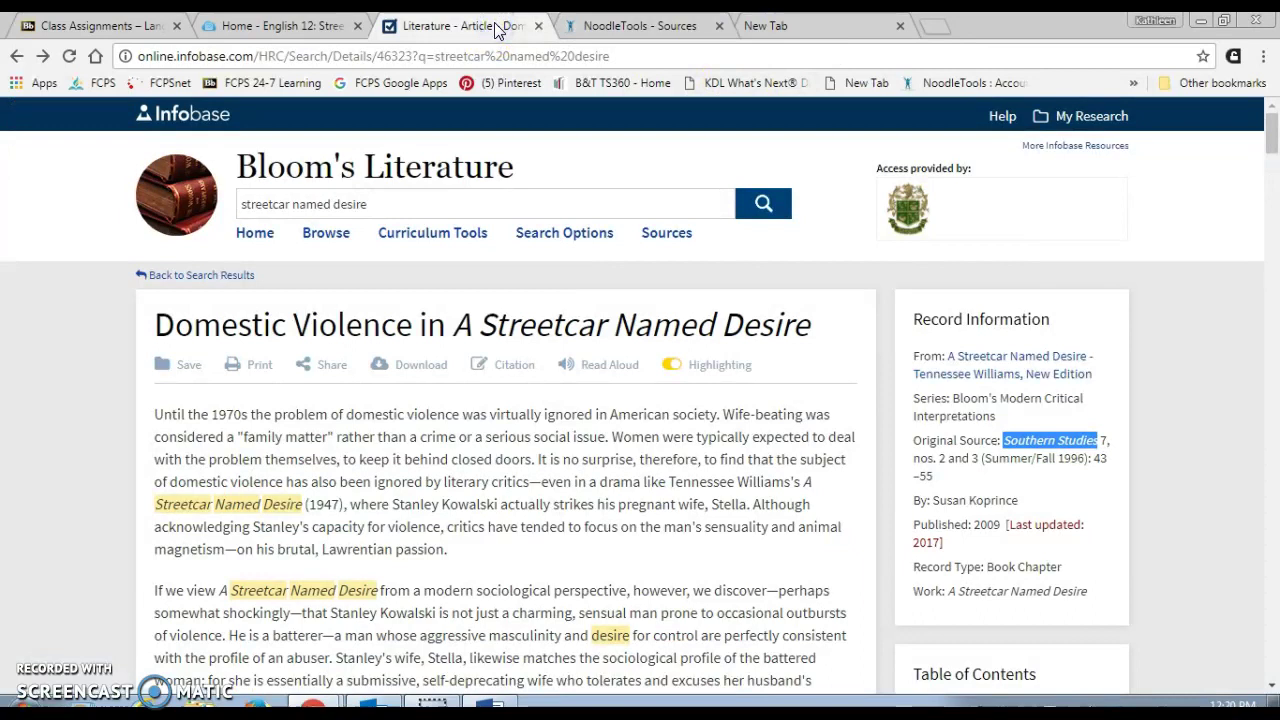
click(694, 27)
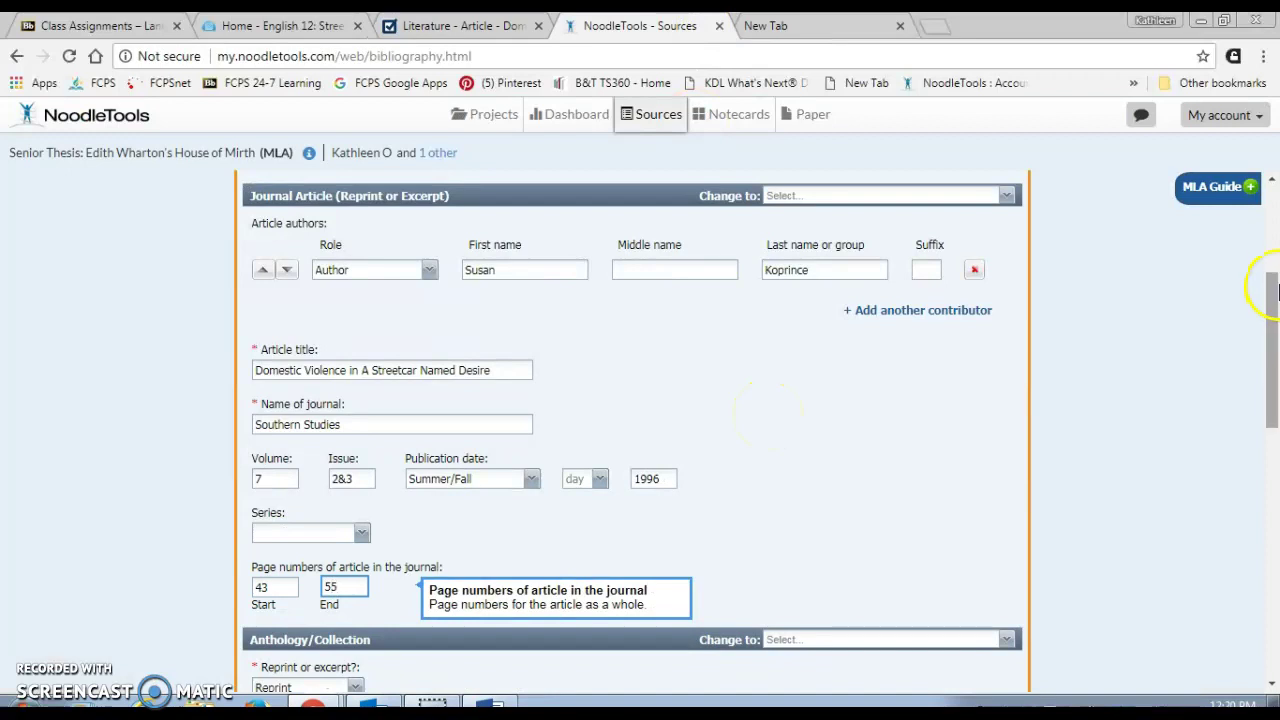
Go to the anthology fields of the citation, and open the source information page of the article's anthology in Bloom's Literature
drag(1271, 288, 1275, 438)
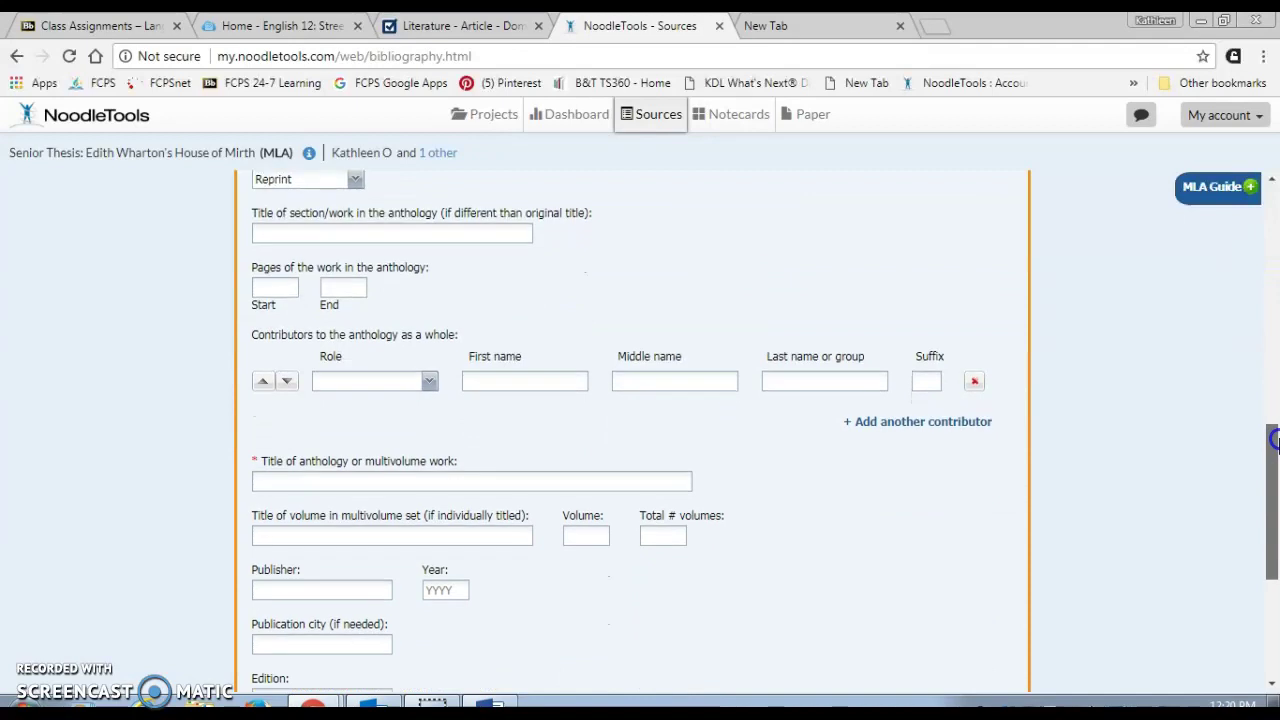
click(488, 230)
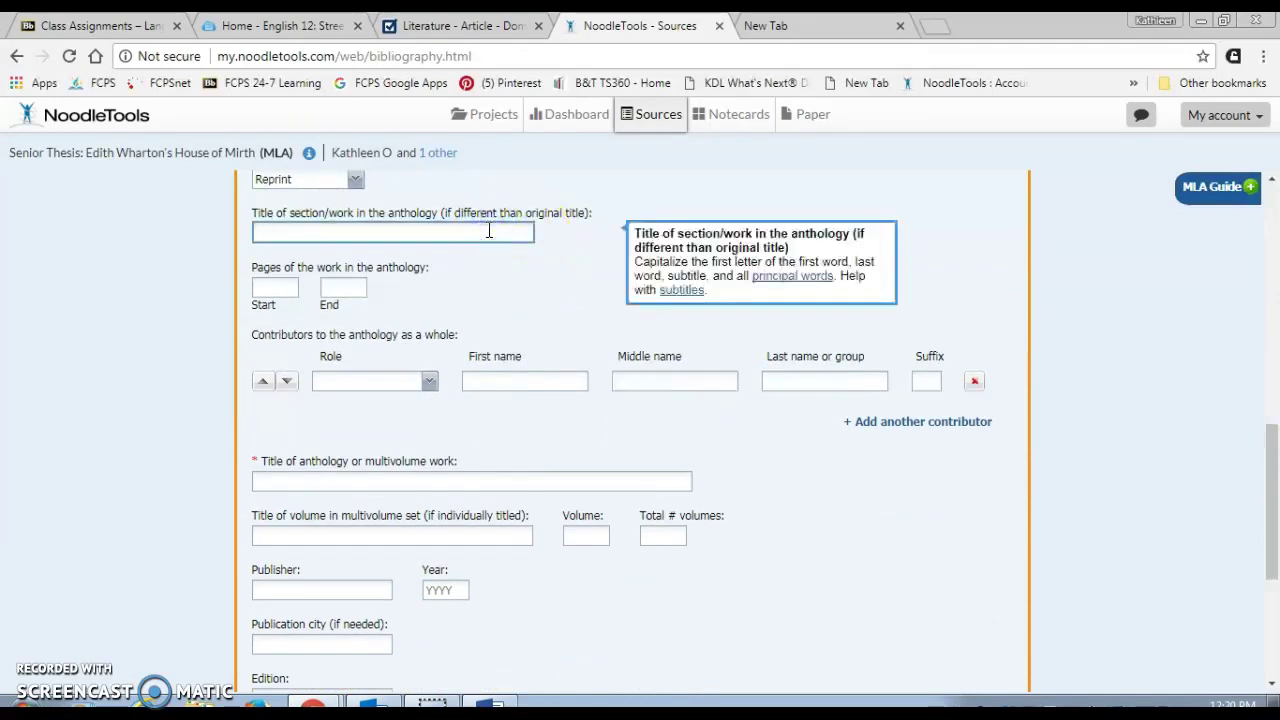
click(267, 288)
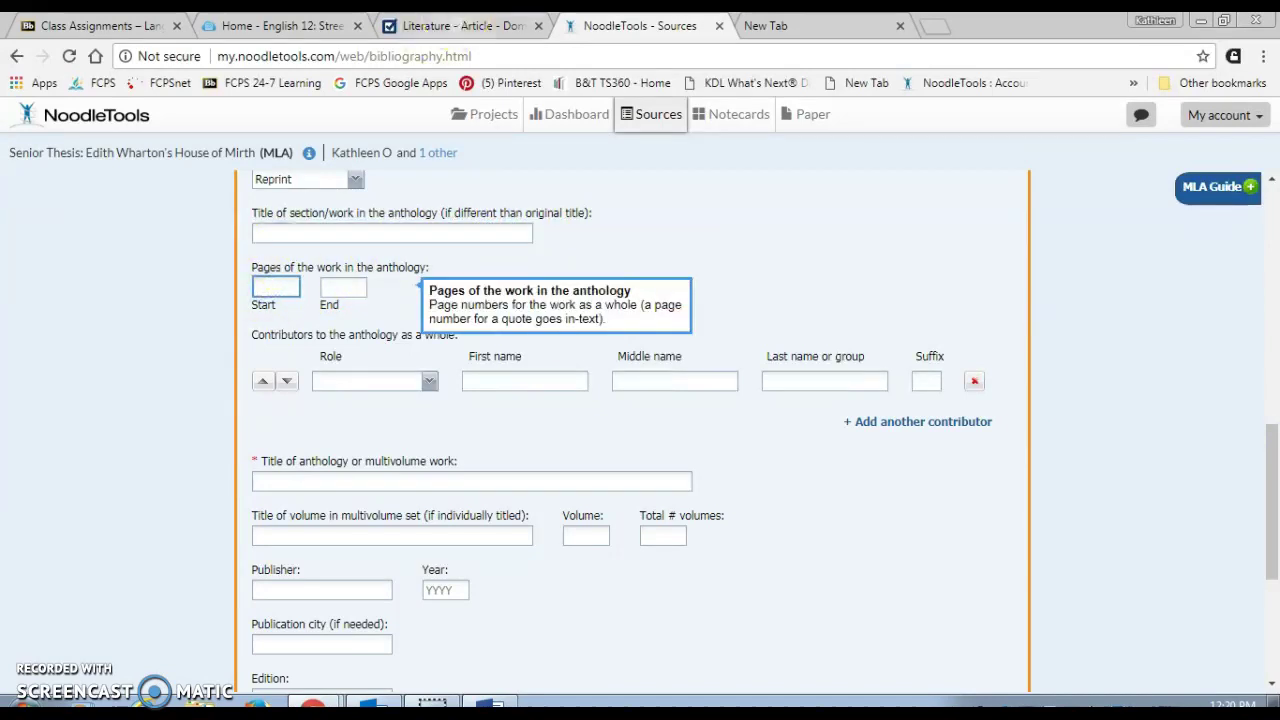
click(460, 25)
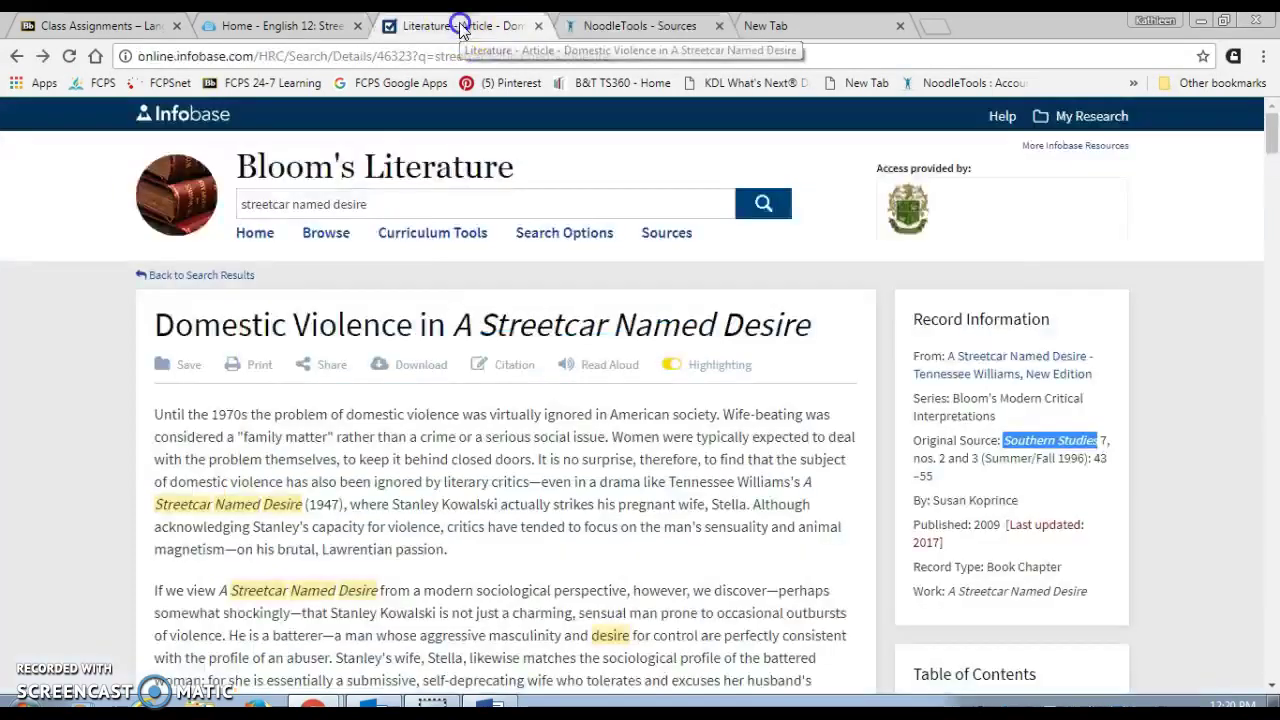
click(985, 364)
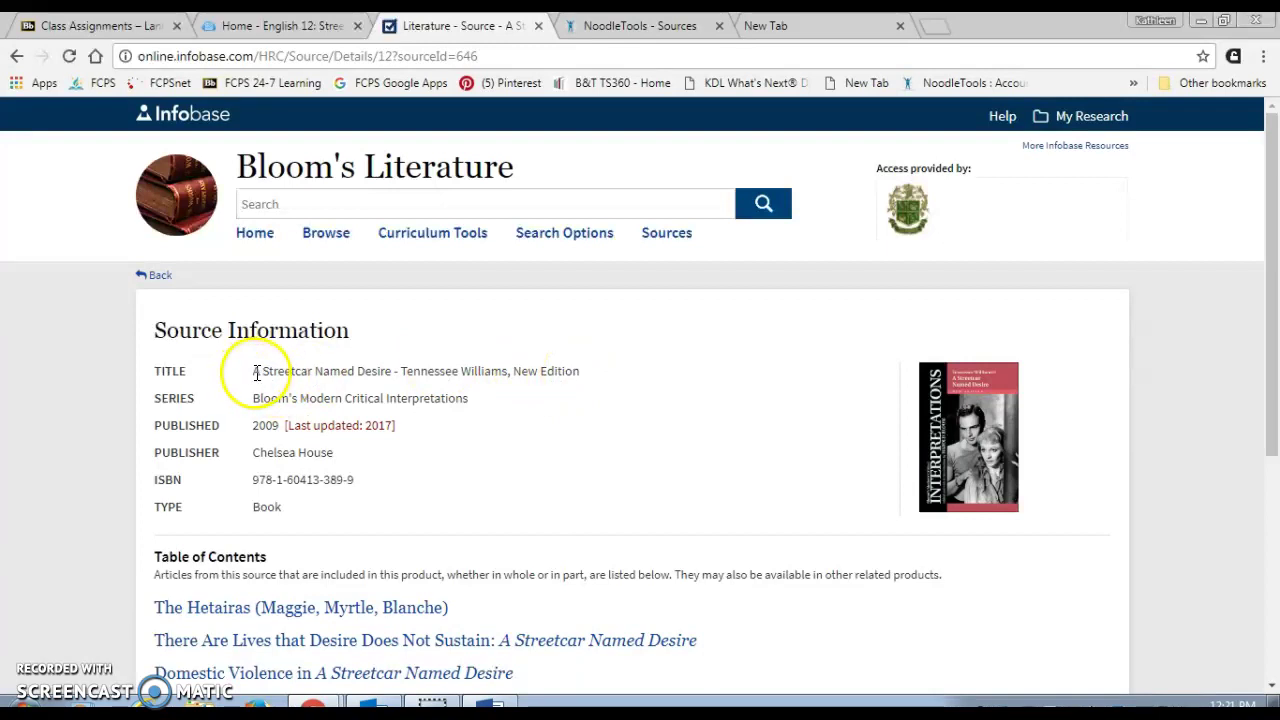
Copy "A Streetcar Named Desire - Tennessee Williams" from the source information into the citation's anthology title
drag(255, 372, 455, 367)
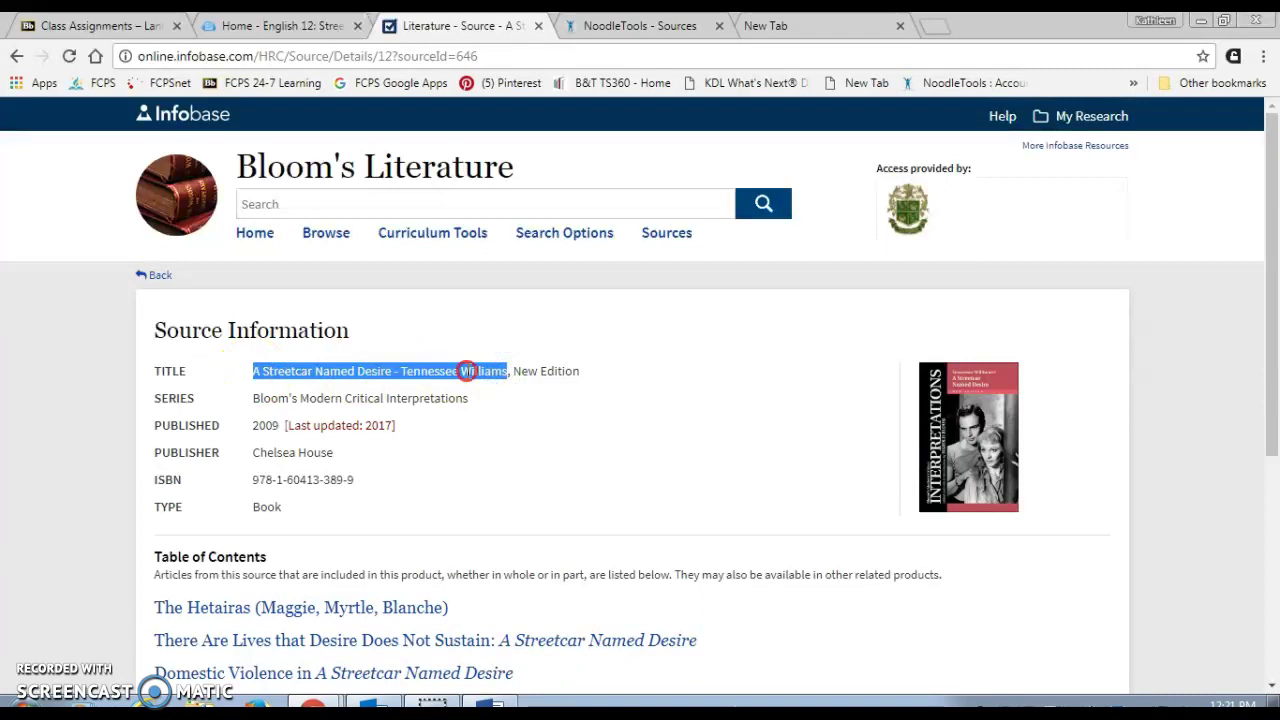
right_click(467, 371)
click(492, 385)
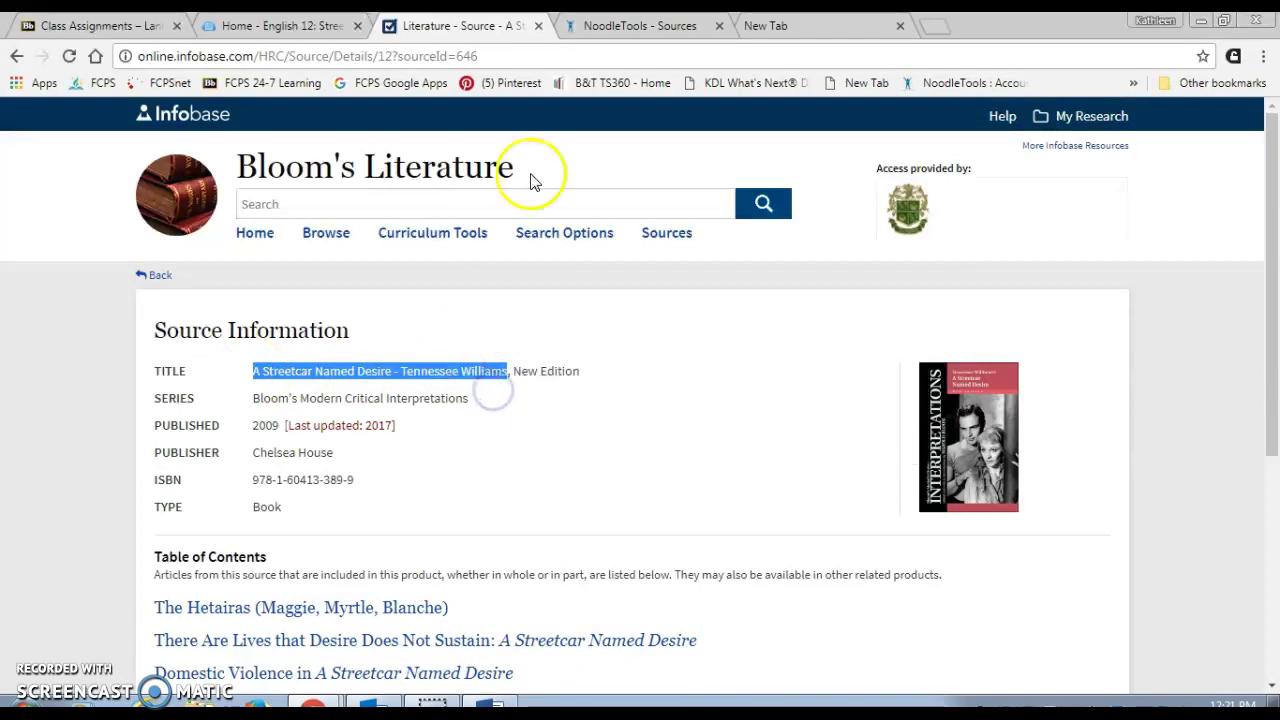
click(617, 25)
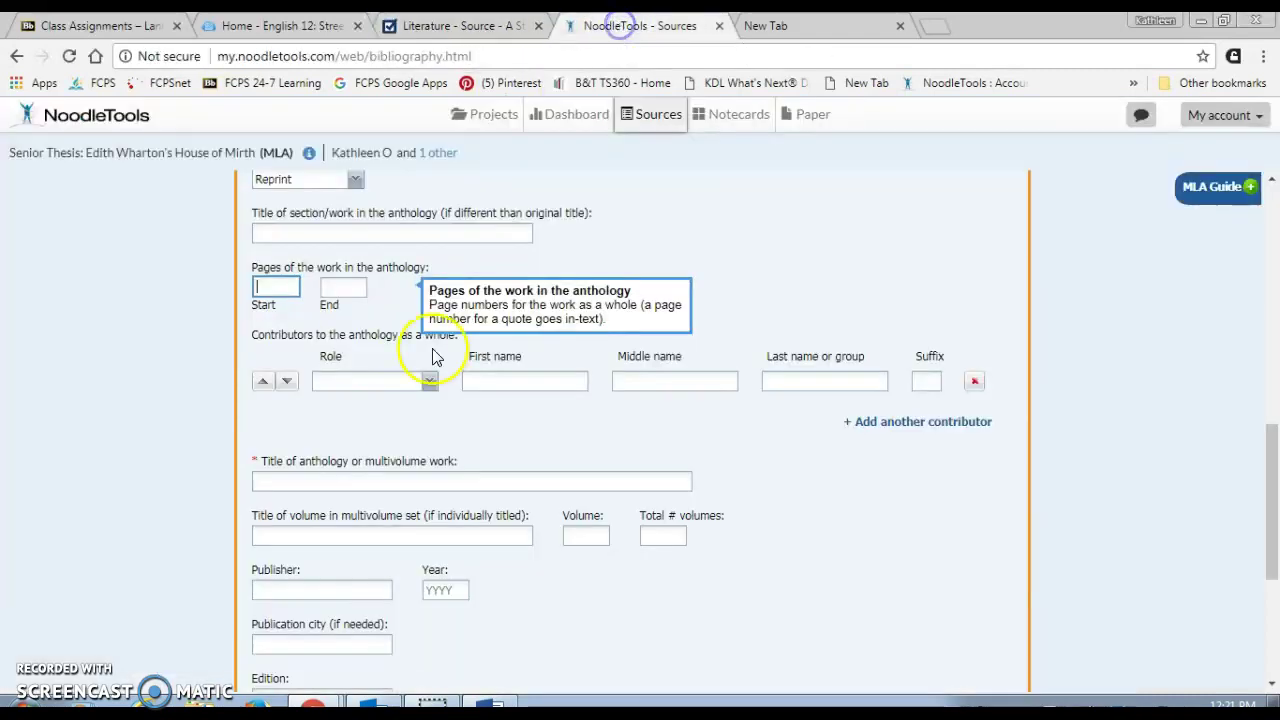
click(380, 477)
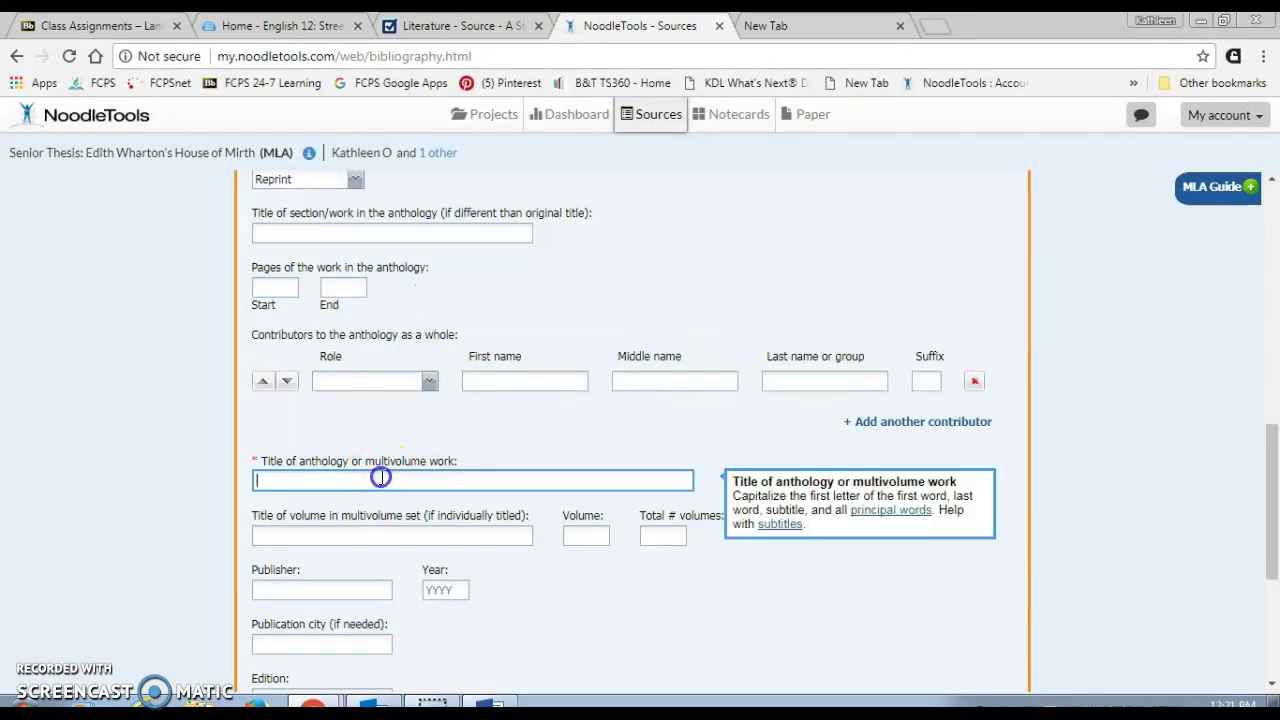
right_click(380, 477)
click(432, 326)
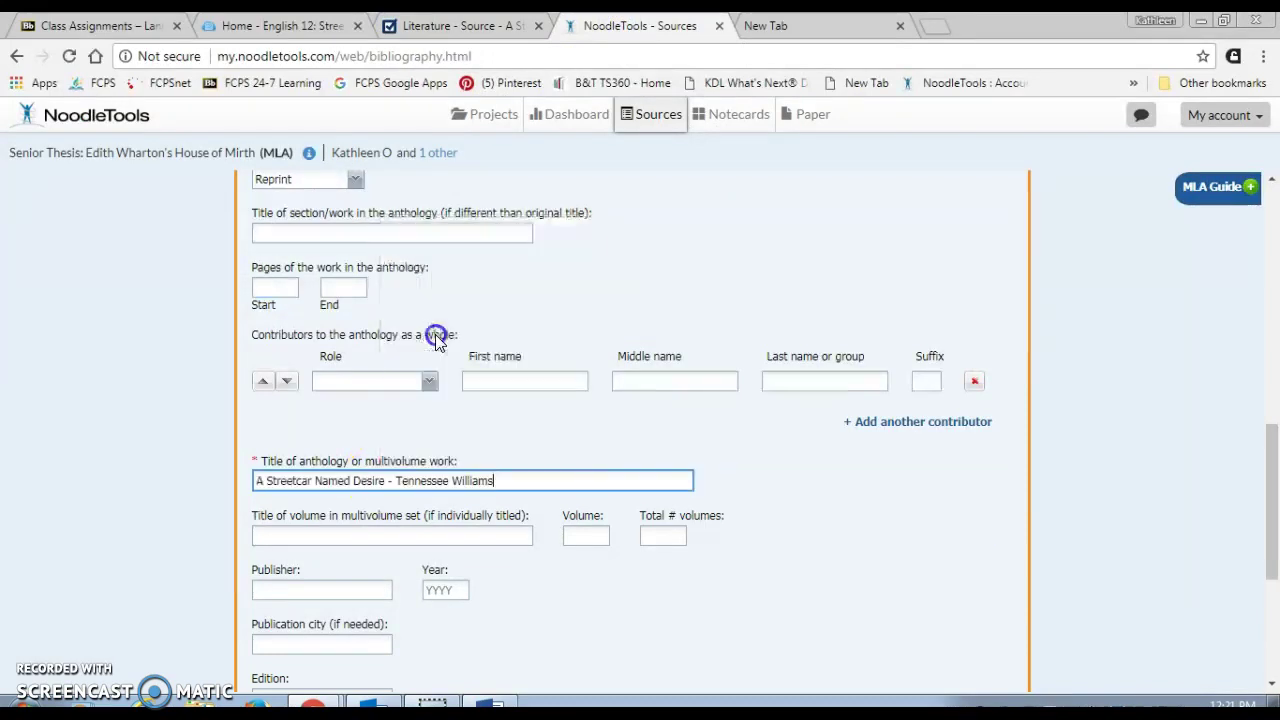
Replace the dash in the anthology title with a colon to read "A Streetcar Named Desire: Tennessee Williams"
click(397, 483)
key(BackSpace)
key(BackSpace)
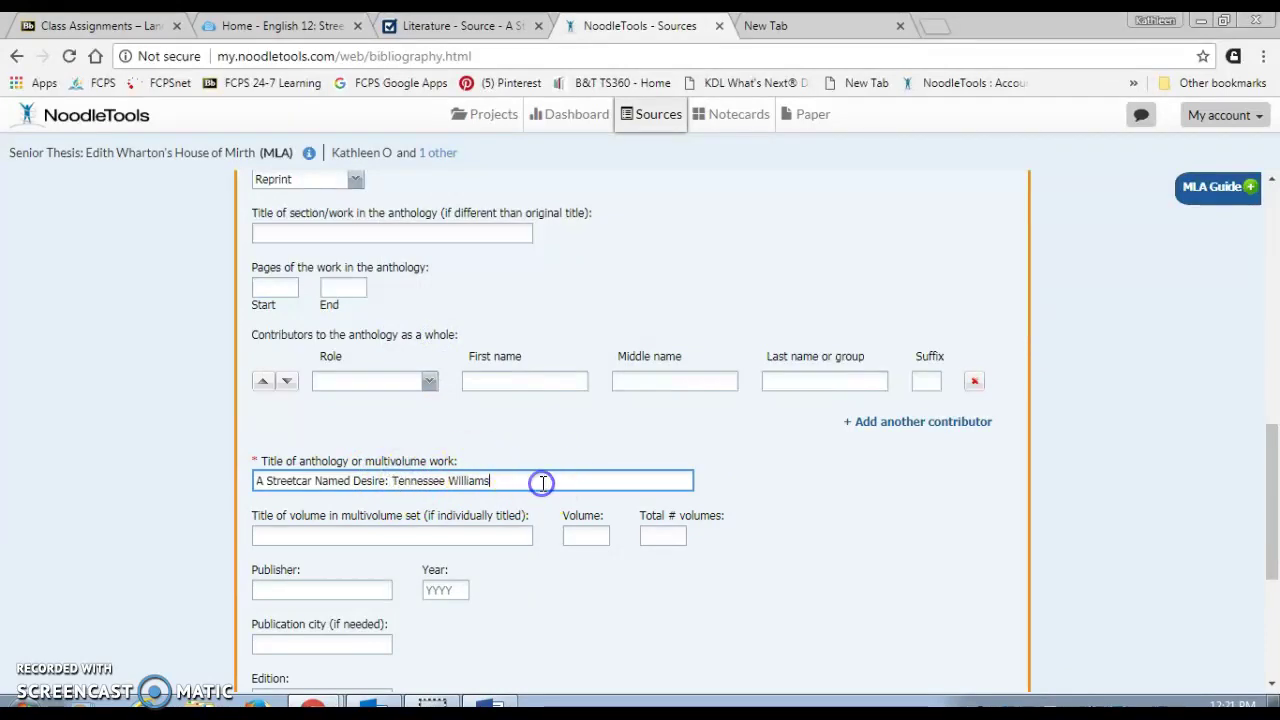
Enter Chelsea House as the anthology's publisher and 2009 as its year, checking the Bloom's Literature source information, and submit the citation
click(330, 588)
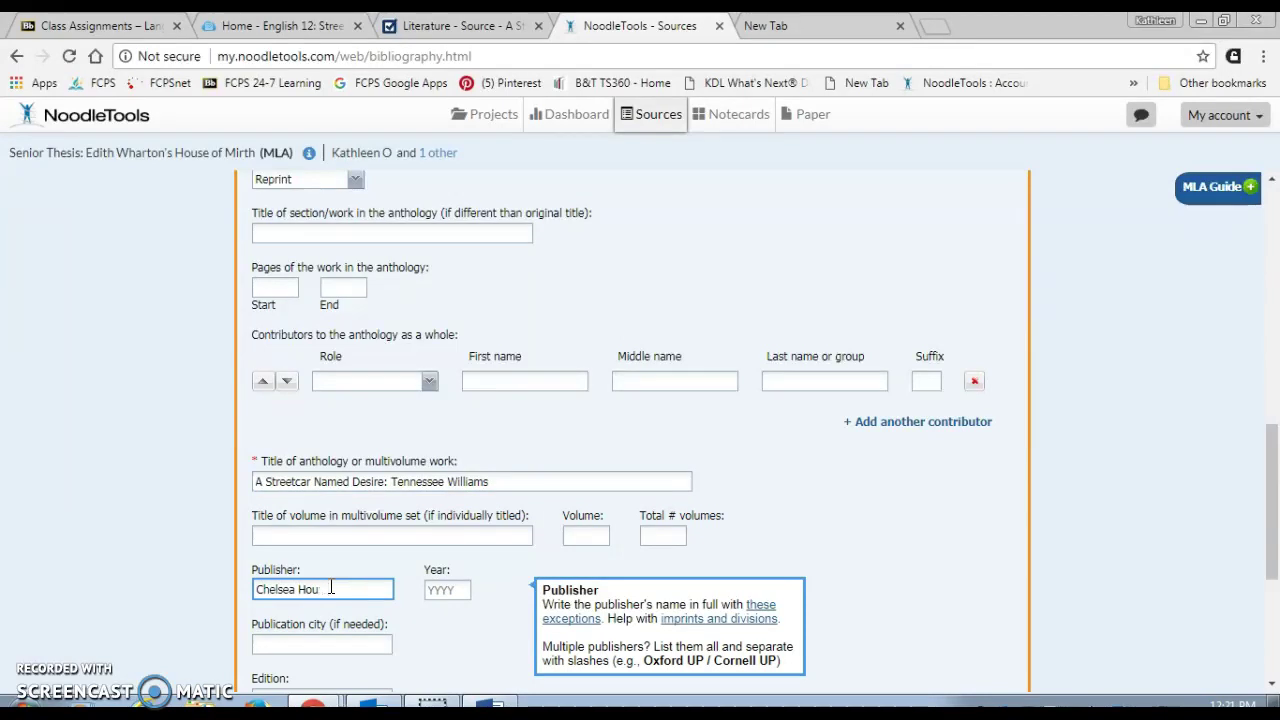
click(446, 589)
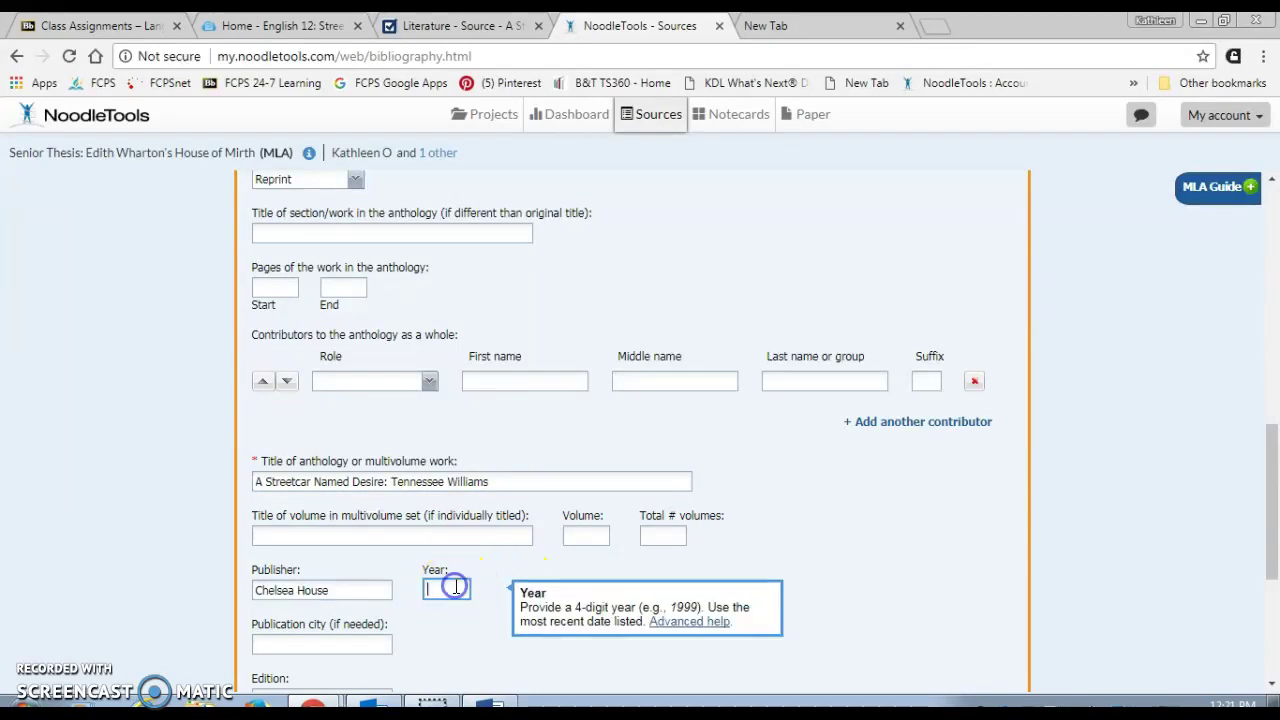
click(468, 25)
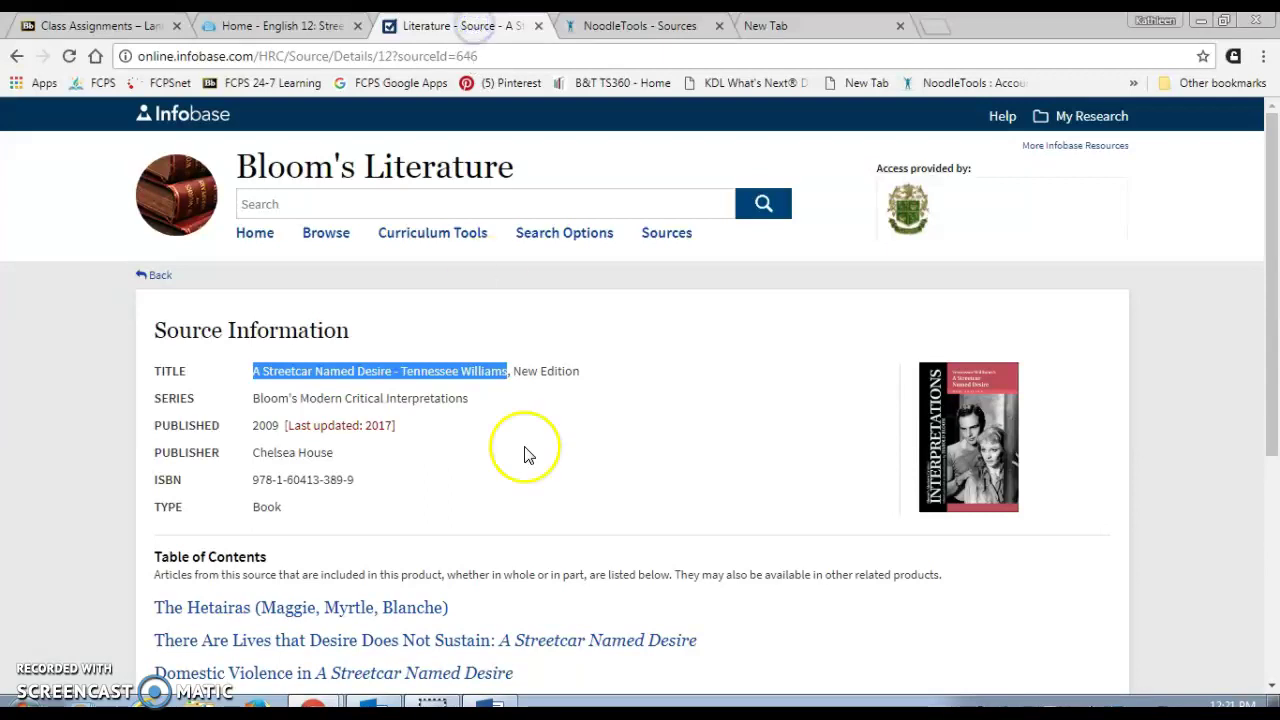
click(290, 25)
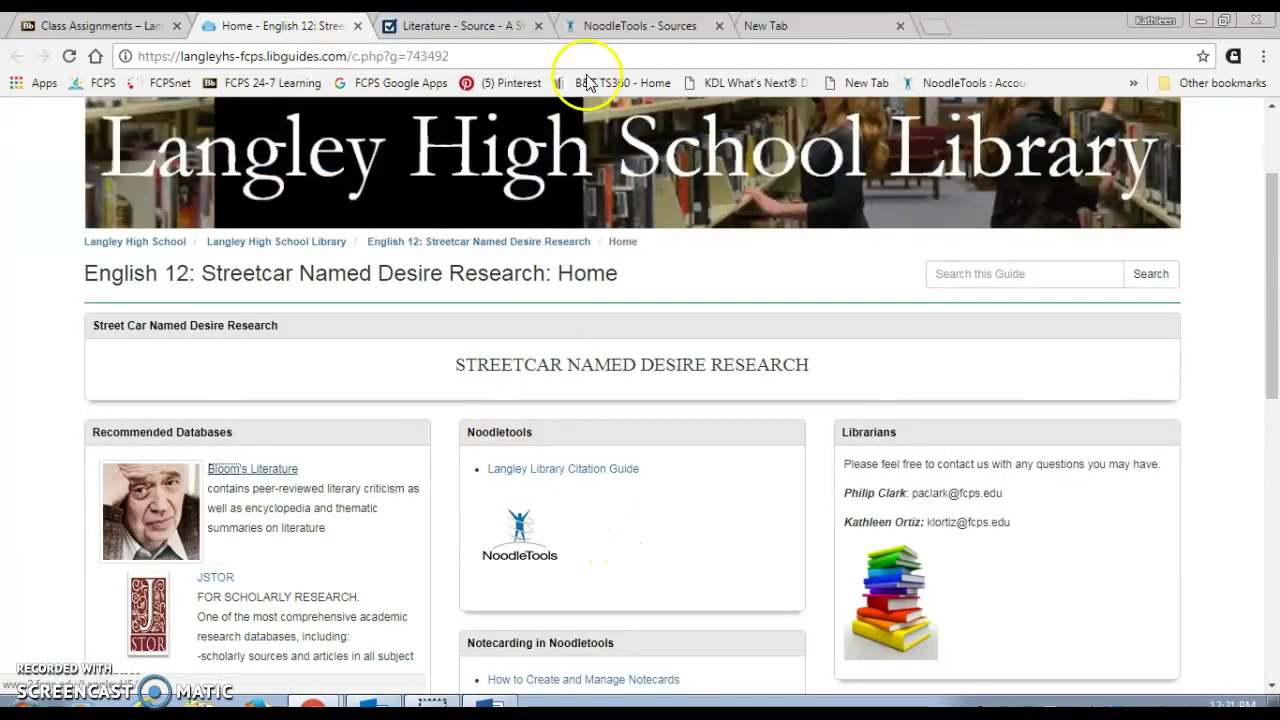
click(672, 30)
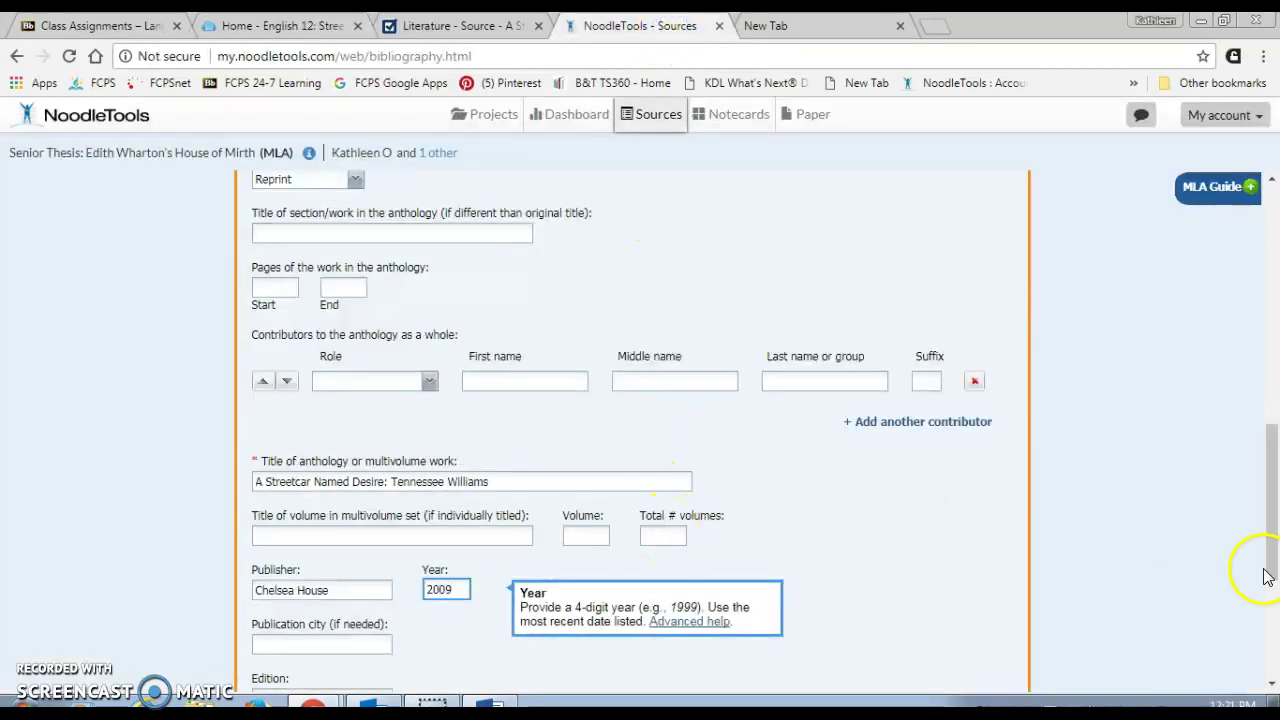
drag(1272, 558, 1272, 654)
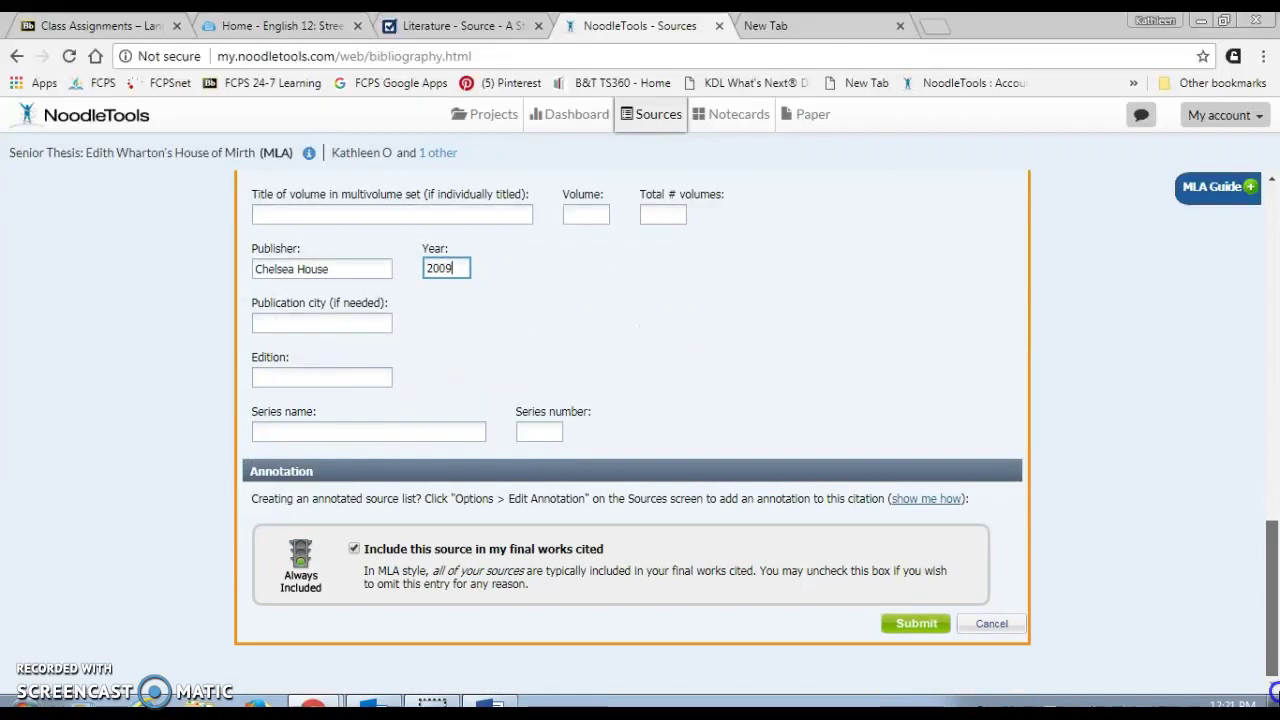
click(927, 633)
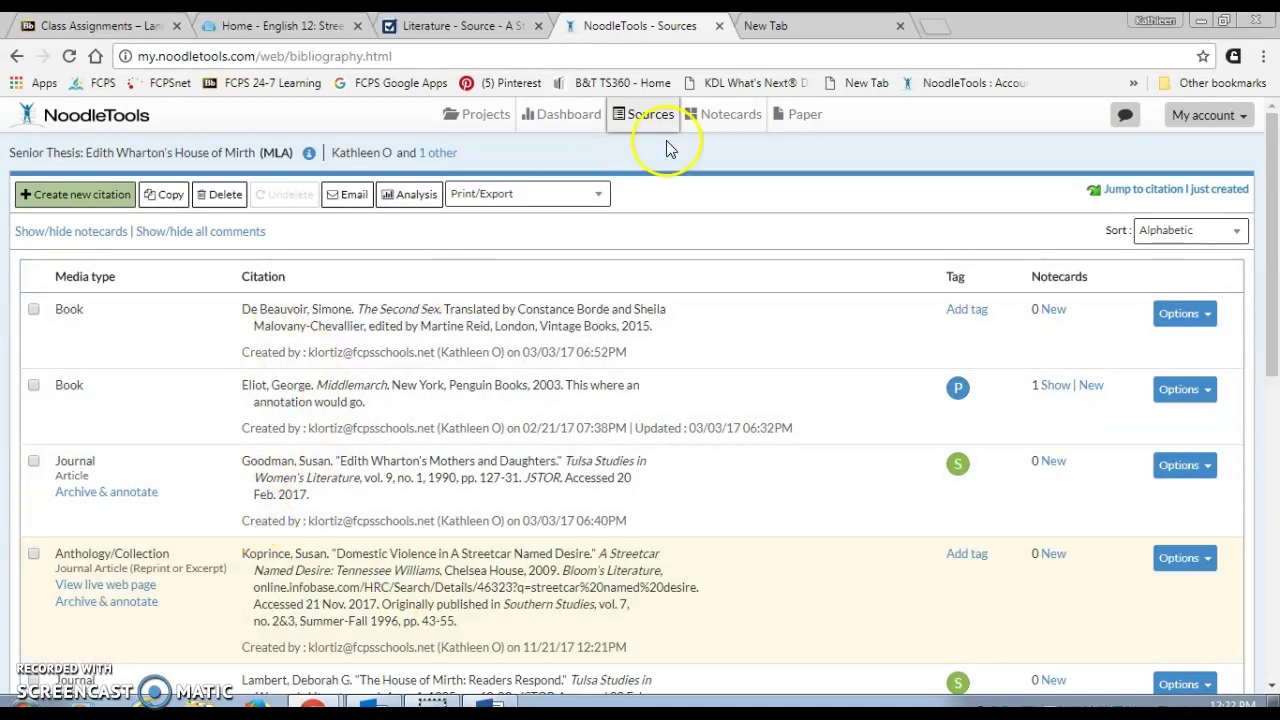
Close the Bloom's Literature page and open the JSTOR database from the library's Streetcar Named Desire research guide
click(538, 26)
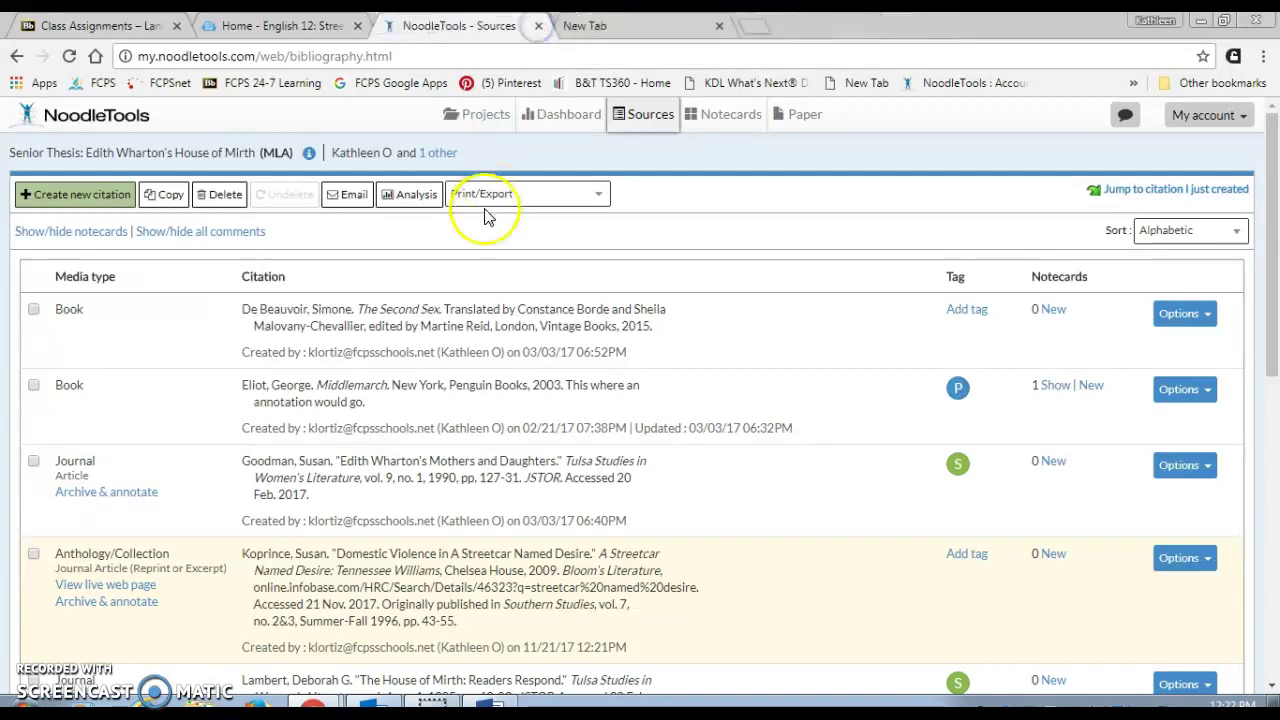
click(312, 25)
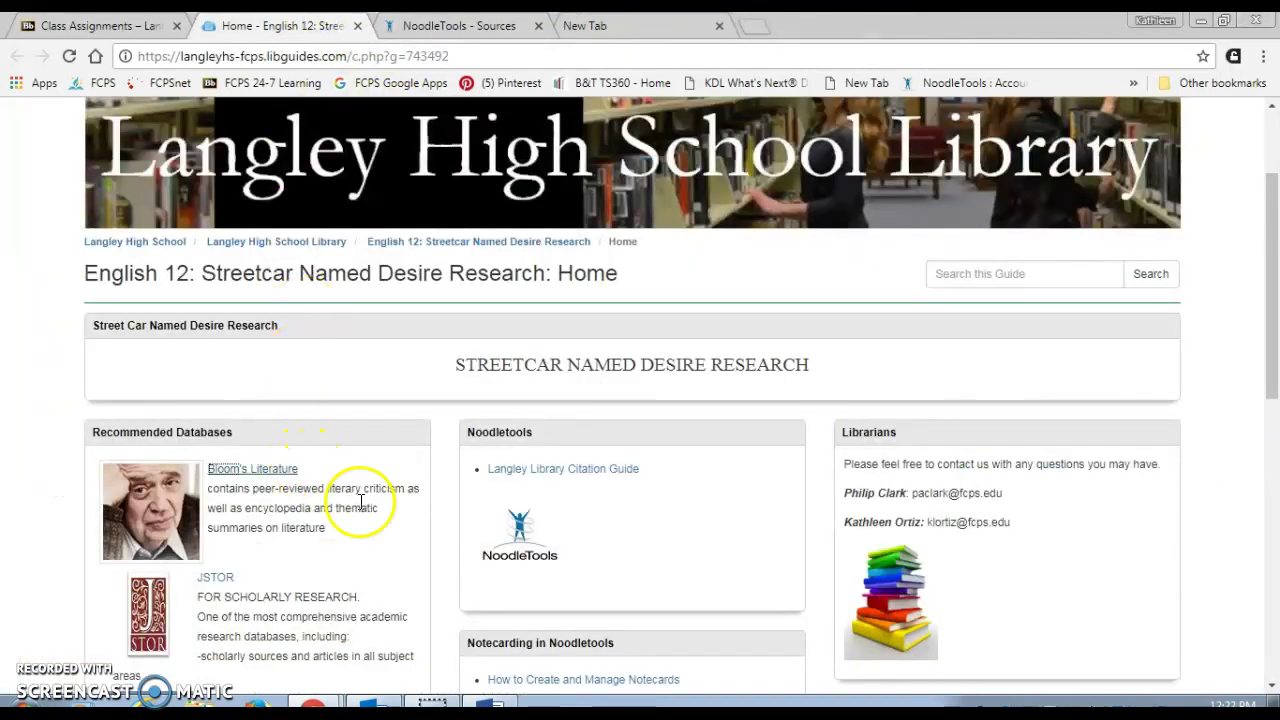
scroll(357, 500, down, 2)
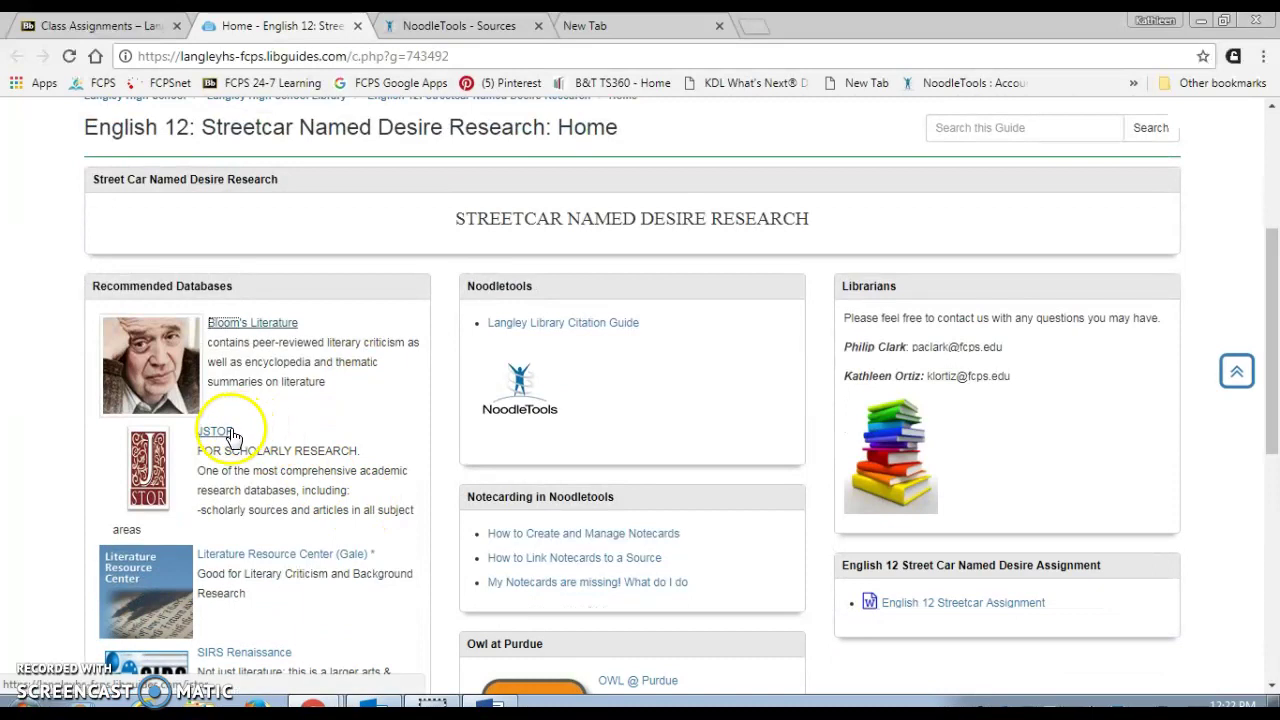
click(229, 435)
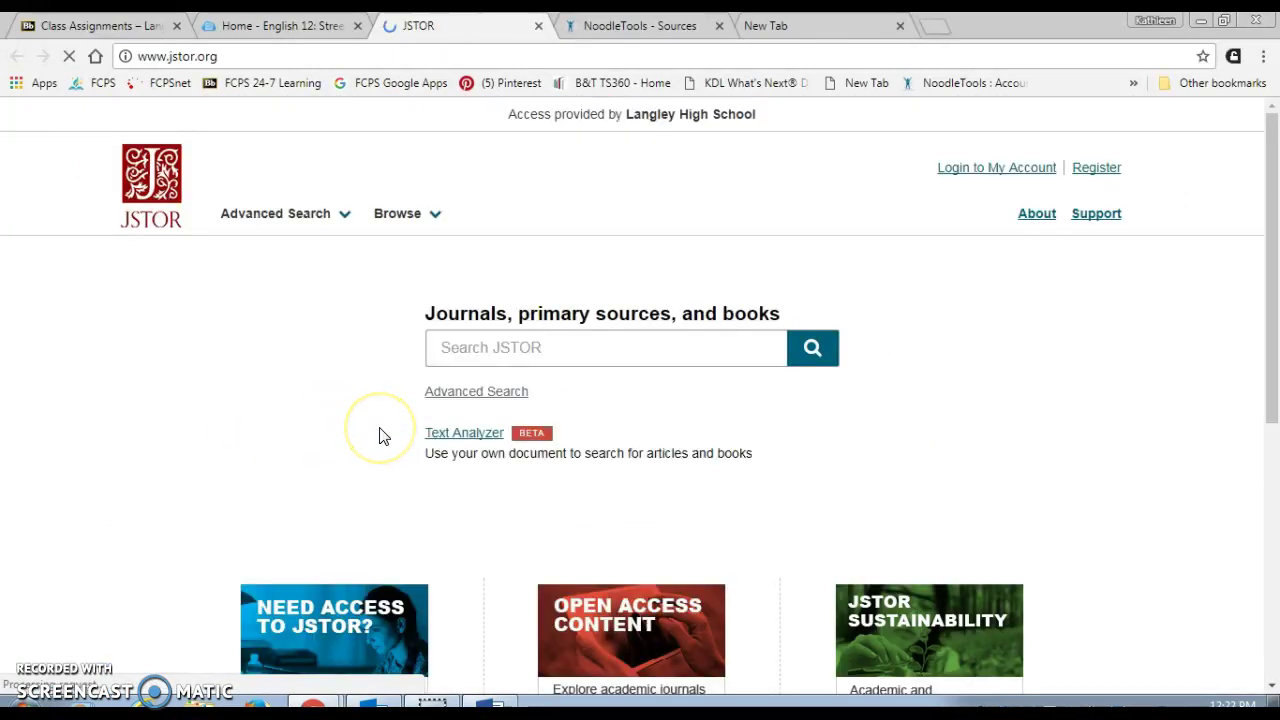
Search JSTOR for "streetcar named in desire"
click(522, 359)
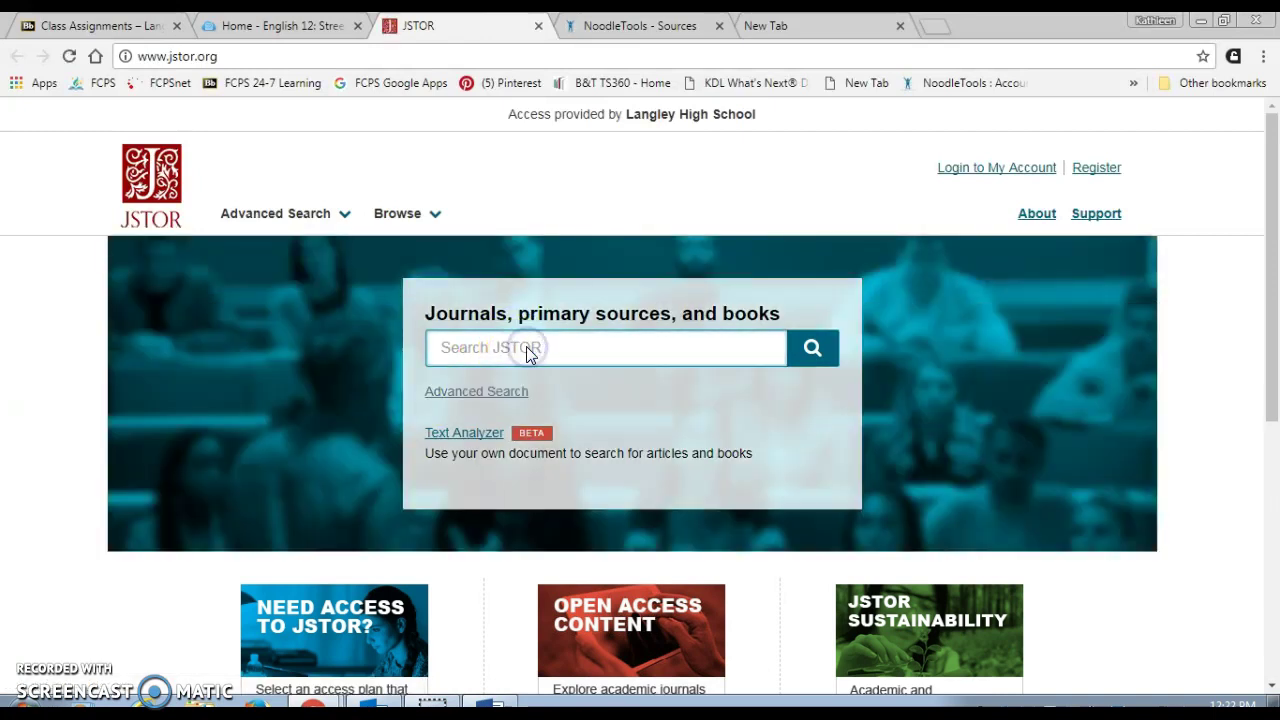
text(streetcar named in)
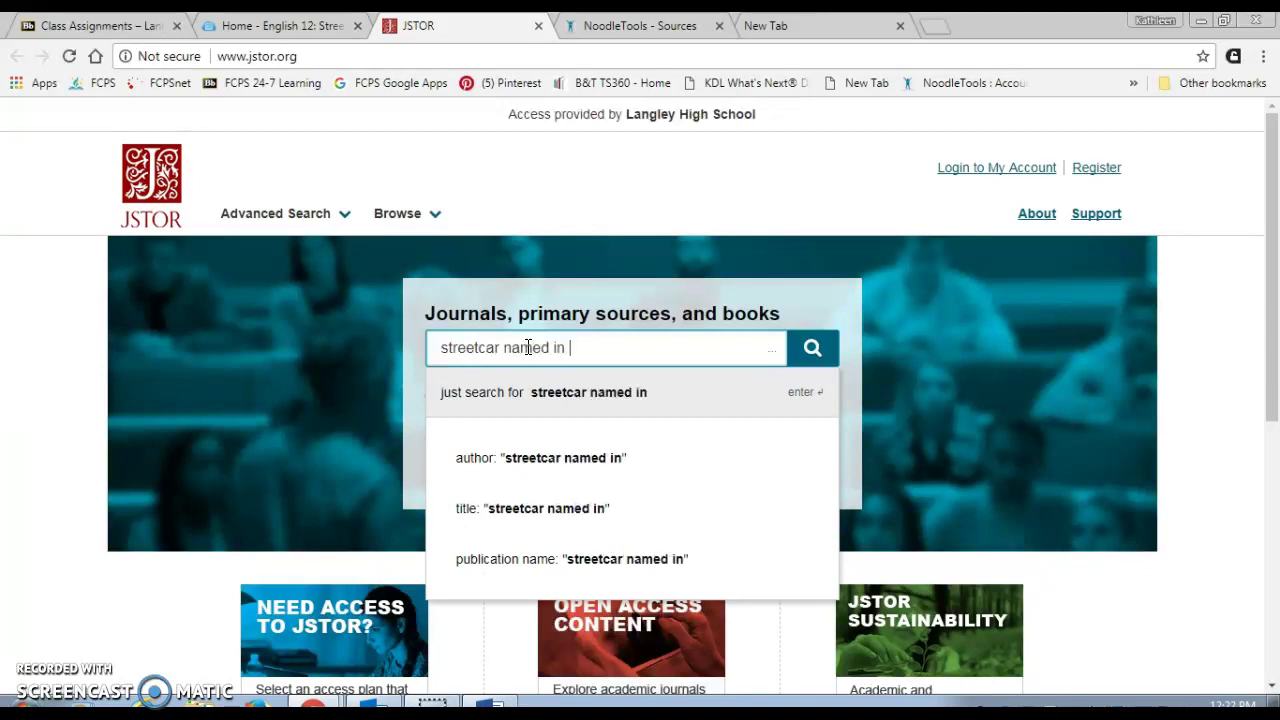
text( desire)
key(Return)
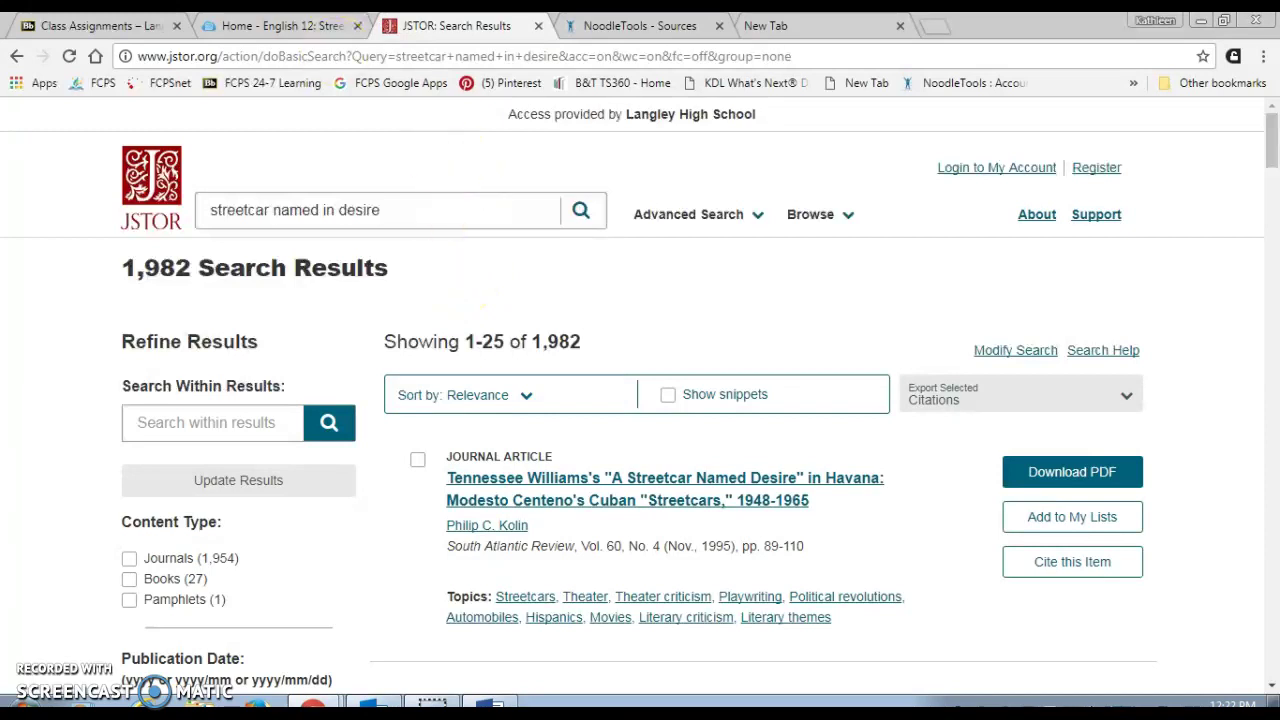
Open Literature Resource Center (Gale) from the library research guide and search it for "streetcar named desire"
click(285, 25)
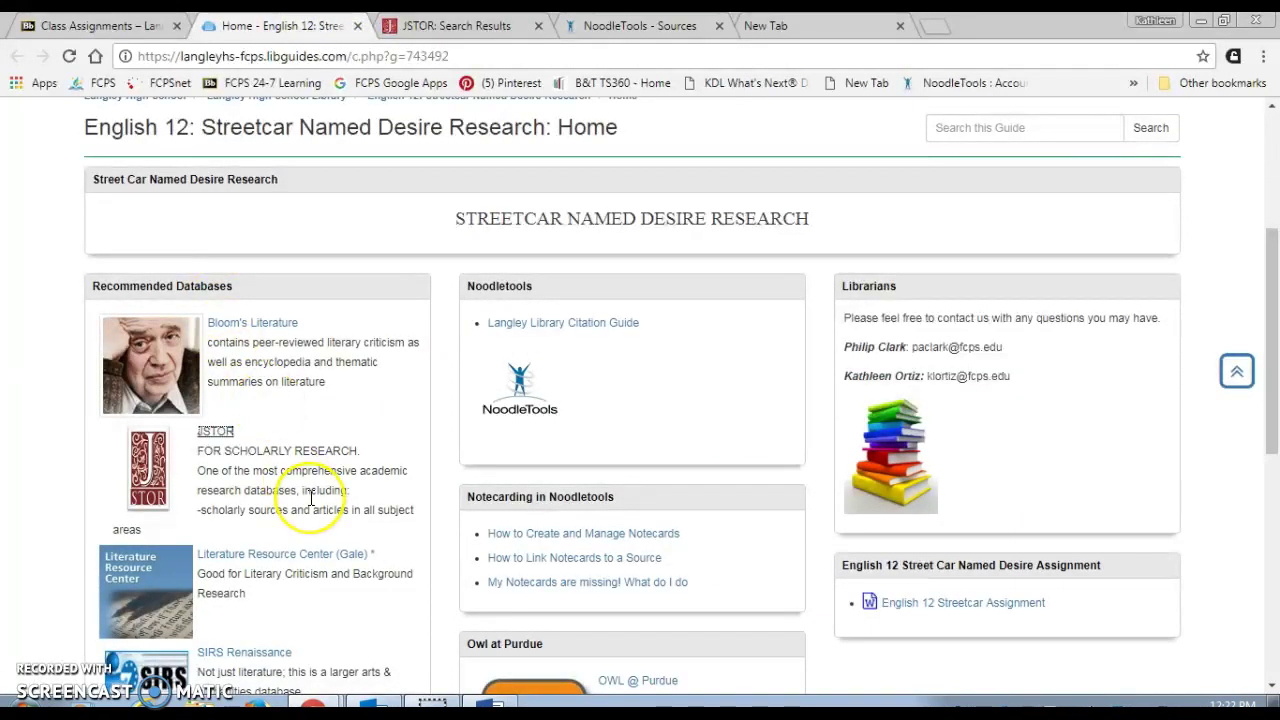
click(287, 556)
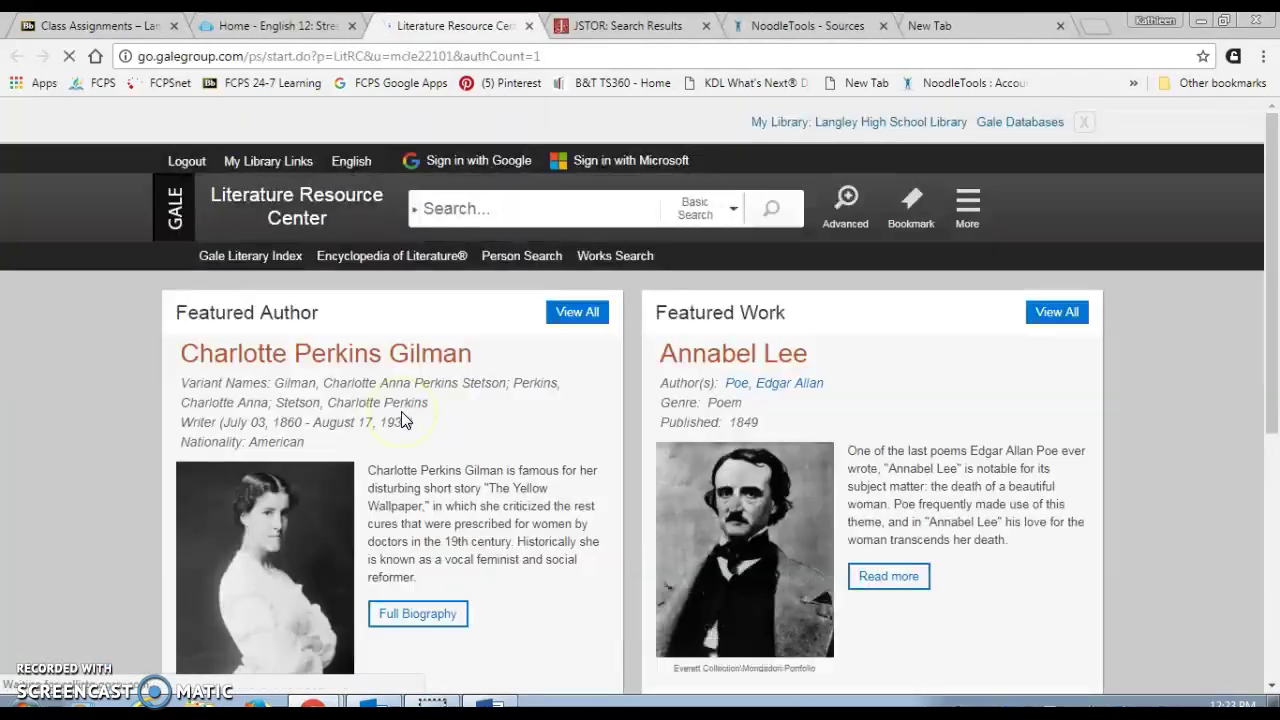
click(497, 220)
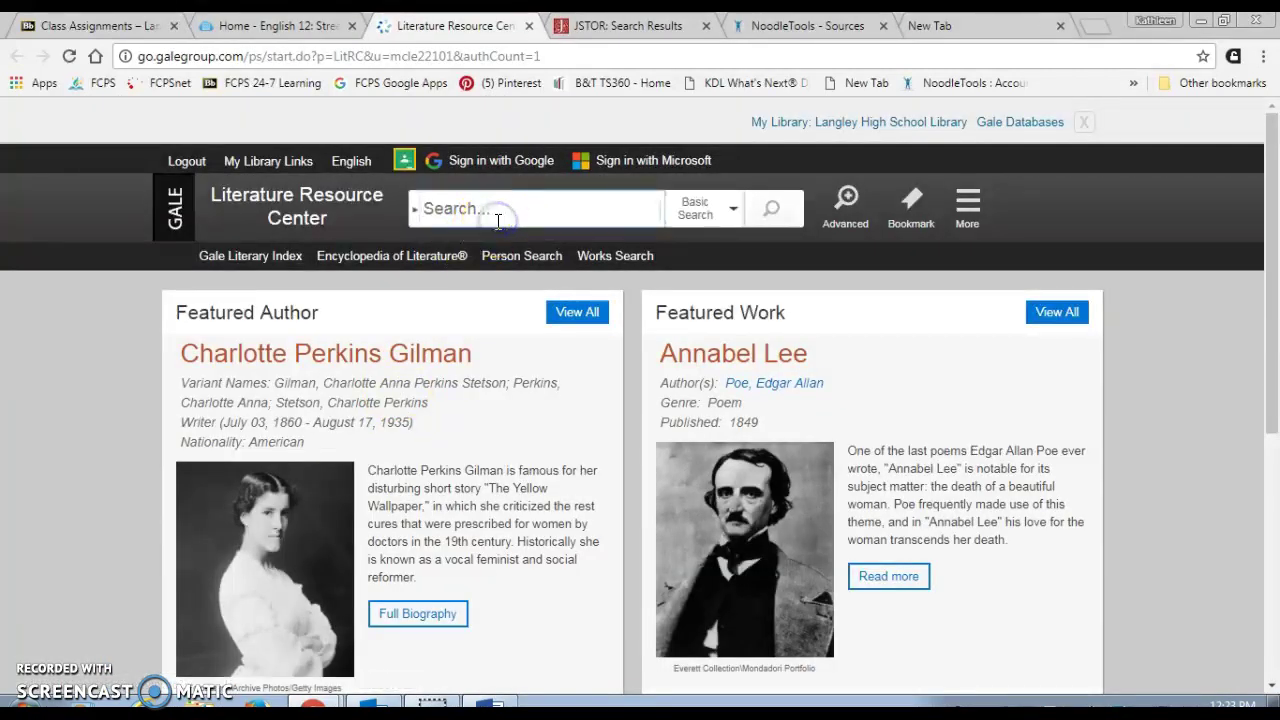
text(streetc)
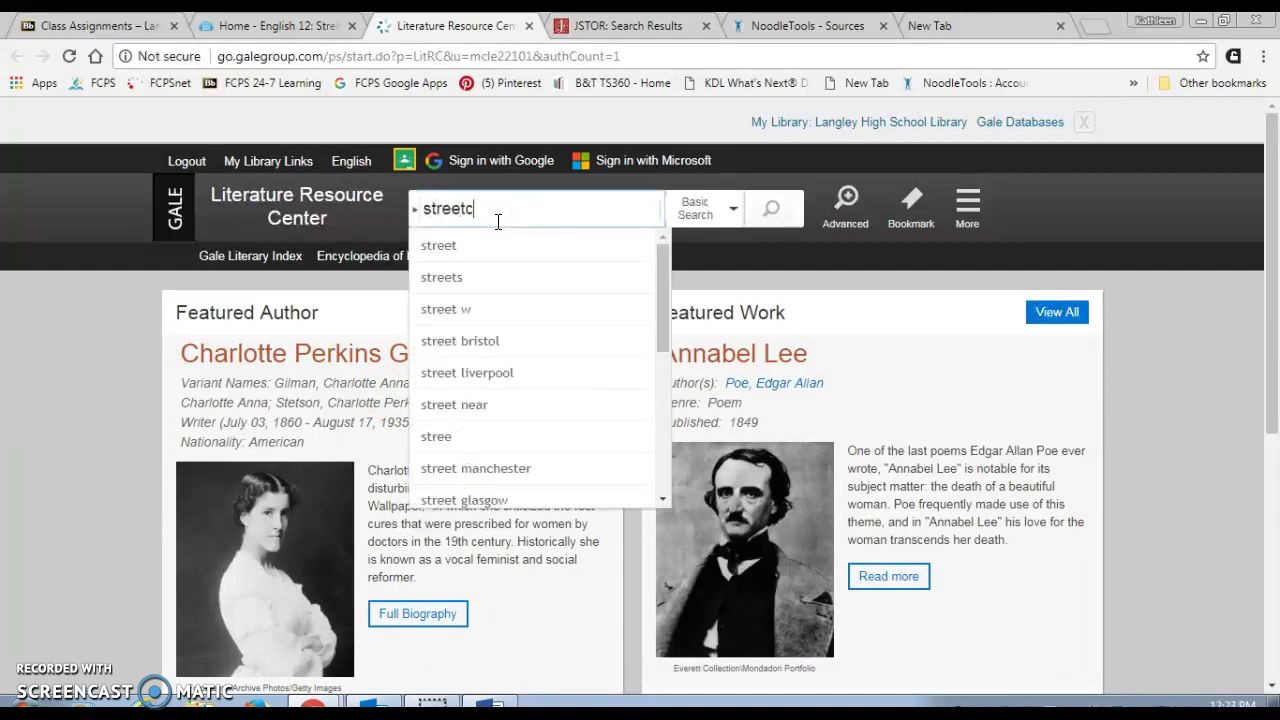
text(ar named desire)
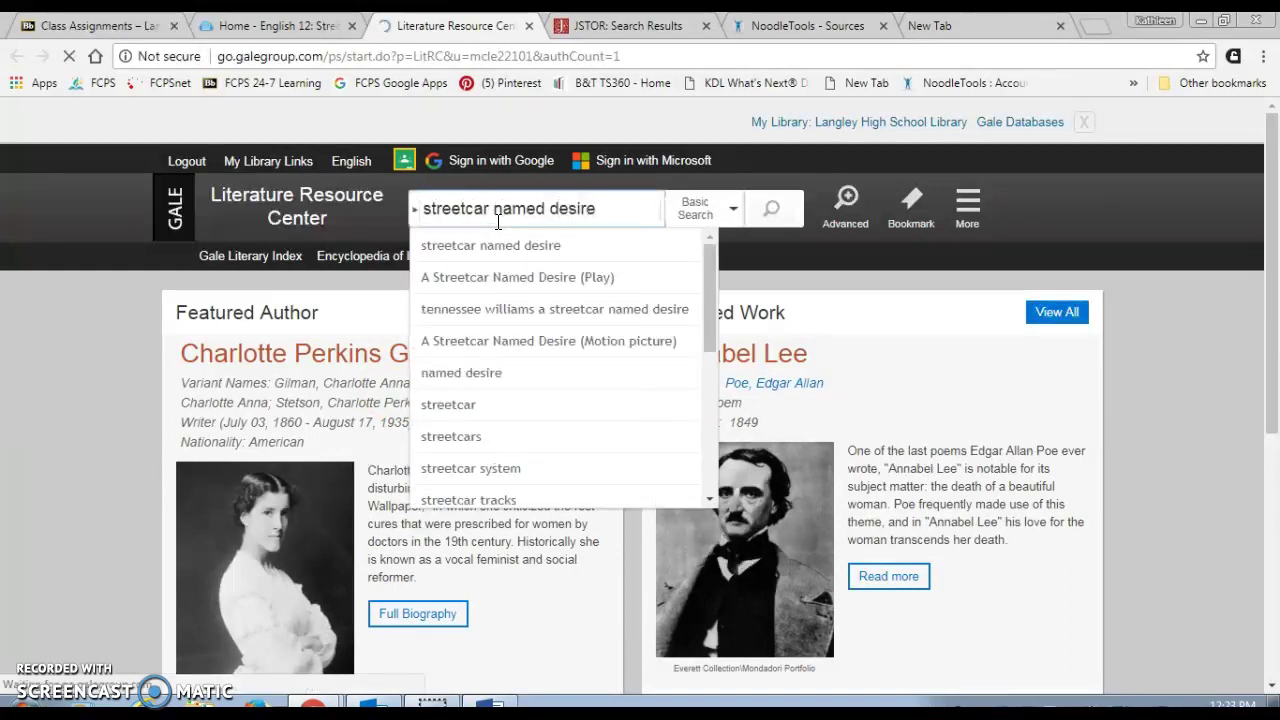
key(Return)
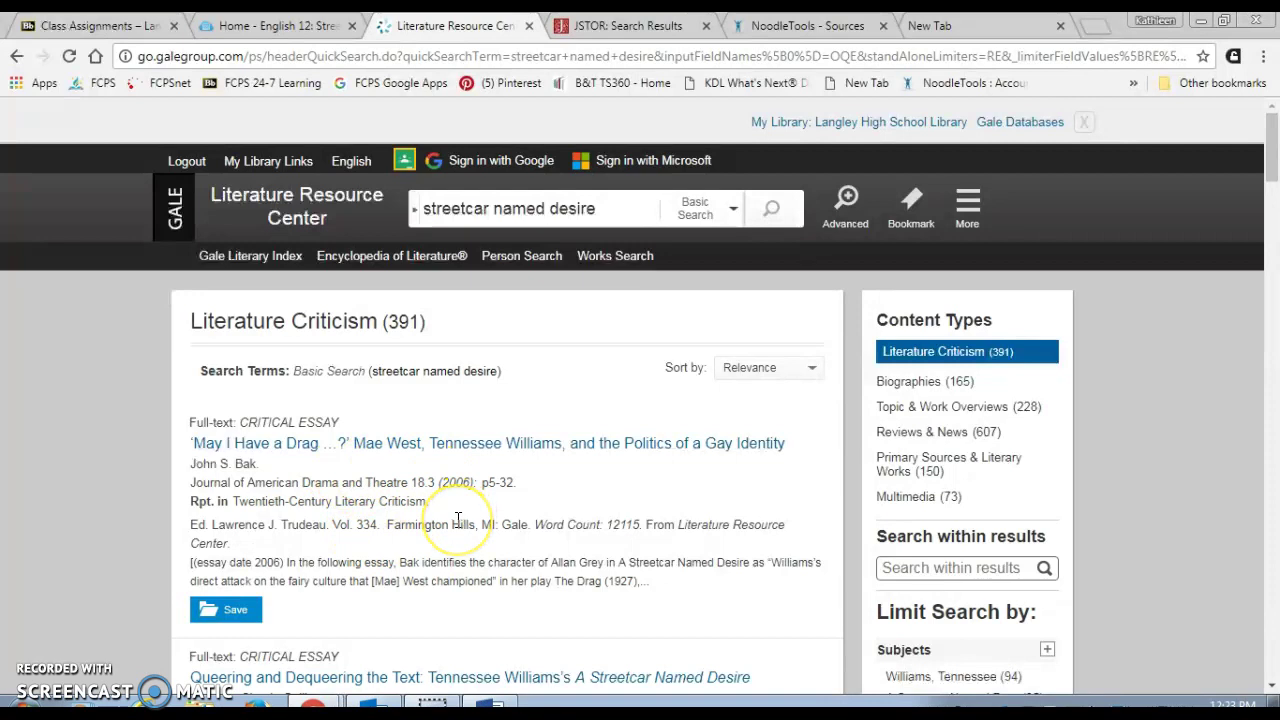
Open SIRS Renaissance from the library research guide and run a subject search for "streetcar named desire"
click(284, 25)
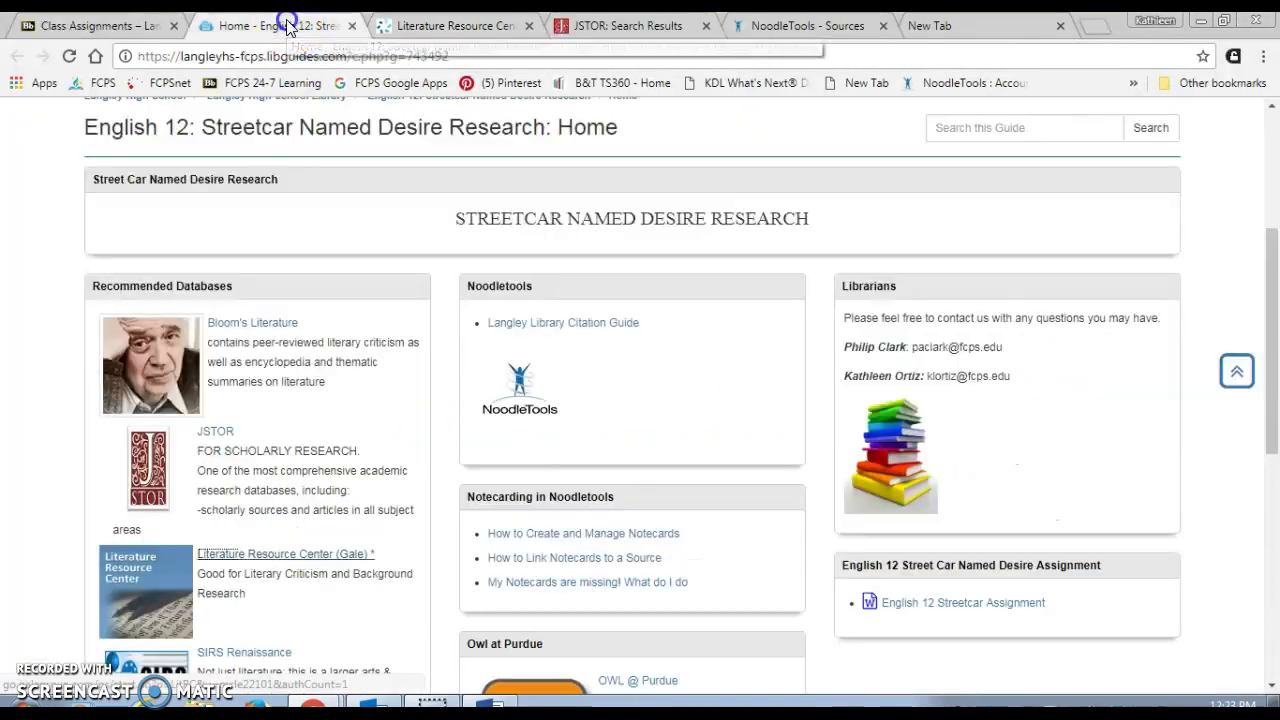
click(258, 651)
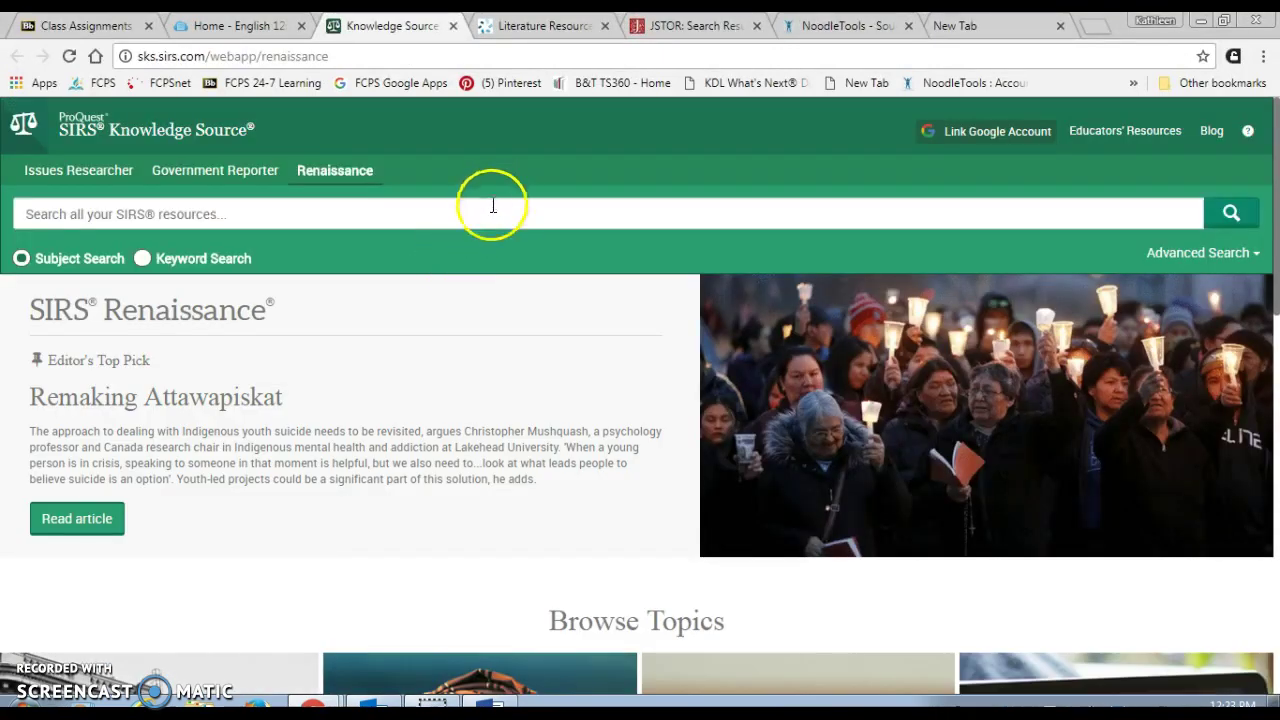
click(490, 206)
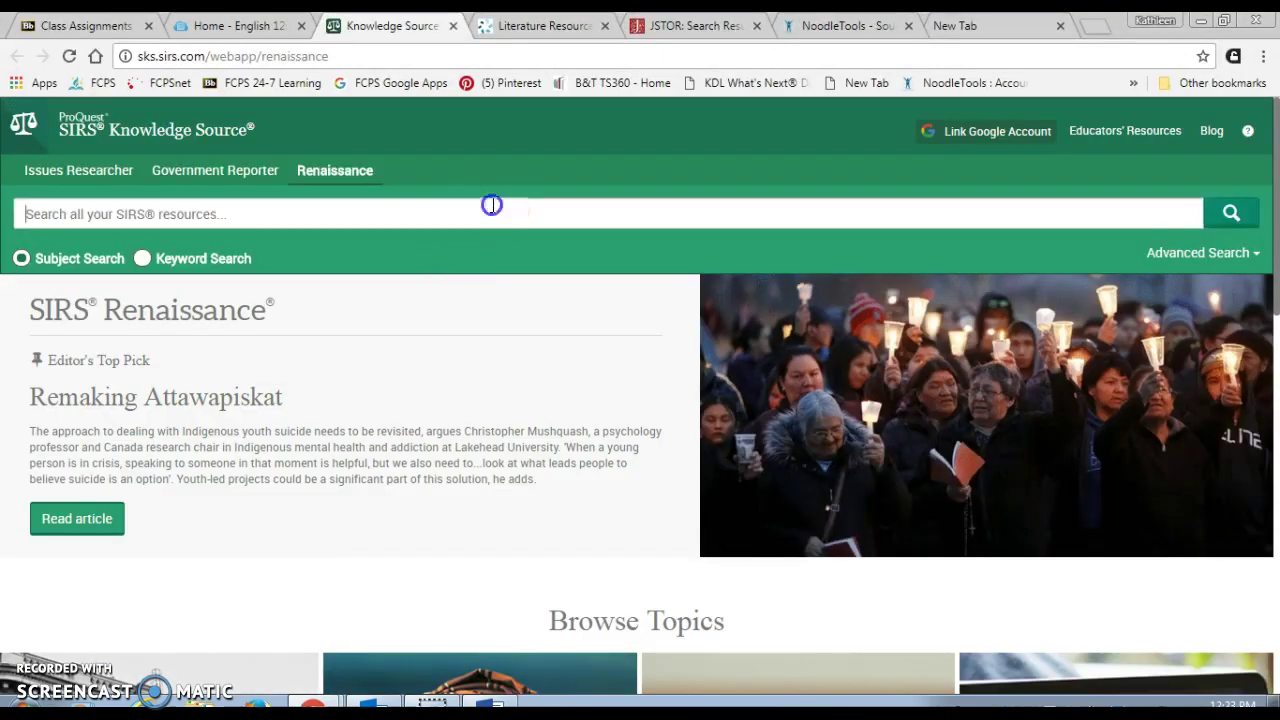
text(str)
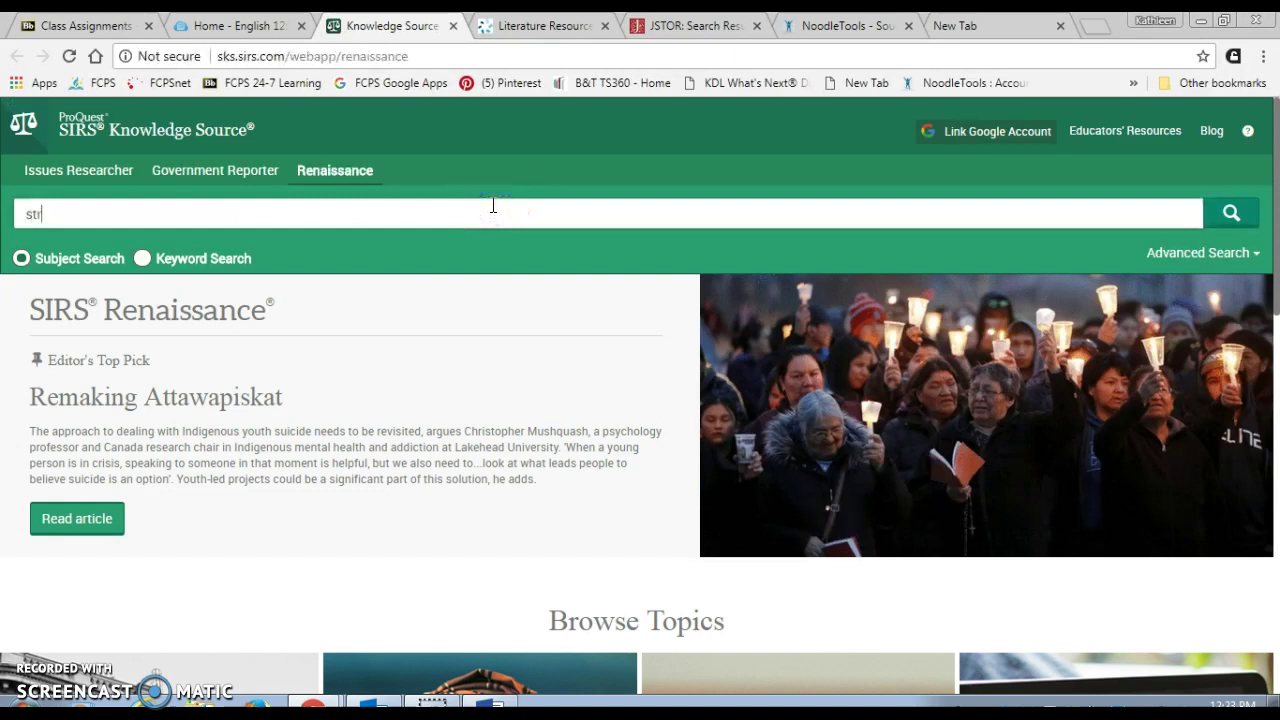
text(eetcar named desire)
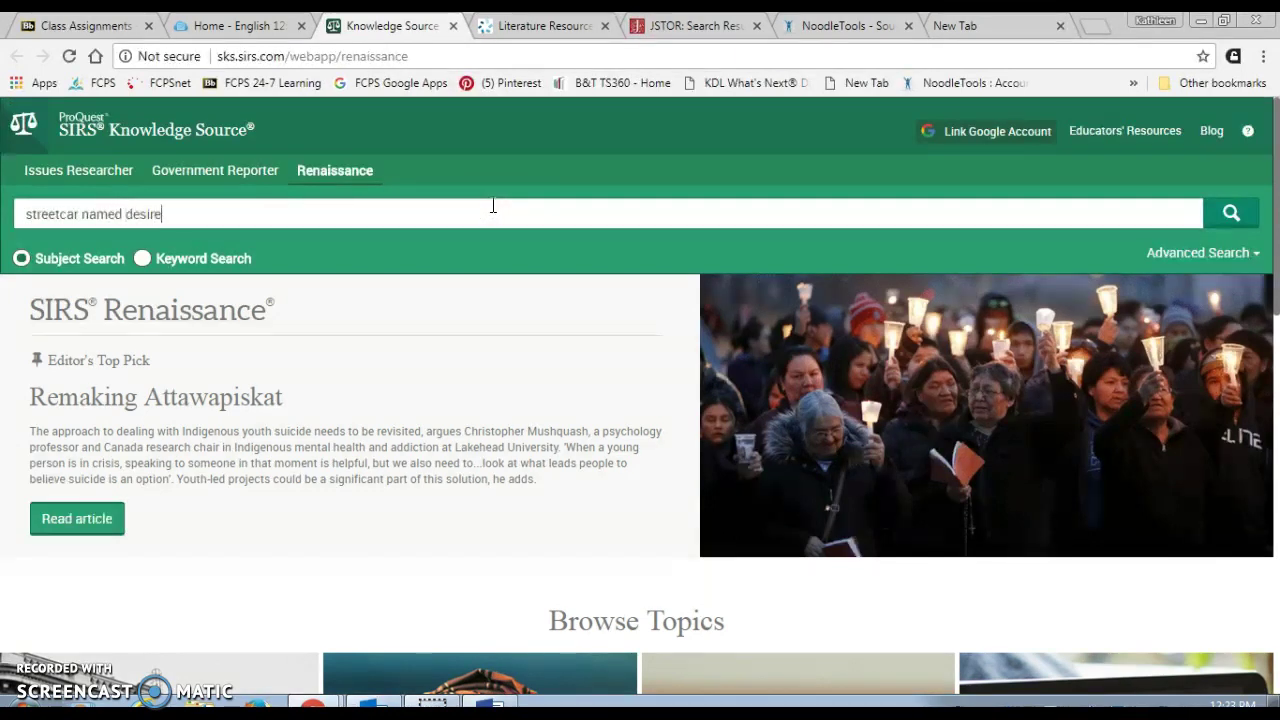
key(Return)
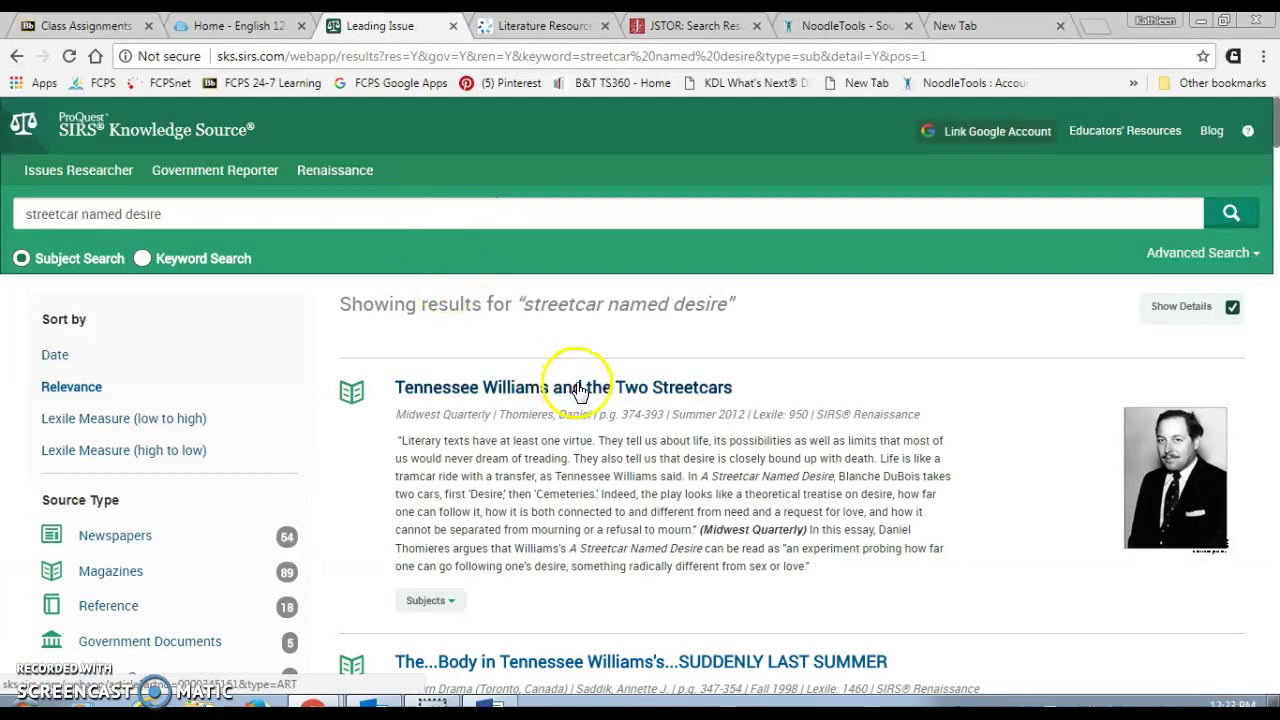
Open the SIRS article "The...Body in Tennessee Williams's...SUDDENLY LAST SUMMER", view its ready-made MLA 8 citation, and return to the NoodleTools source list
scroll(985, 482, down, 3)
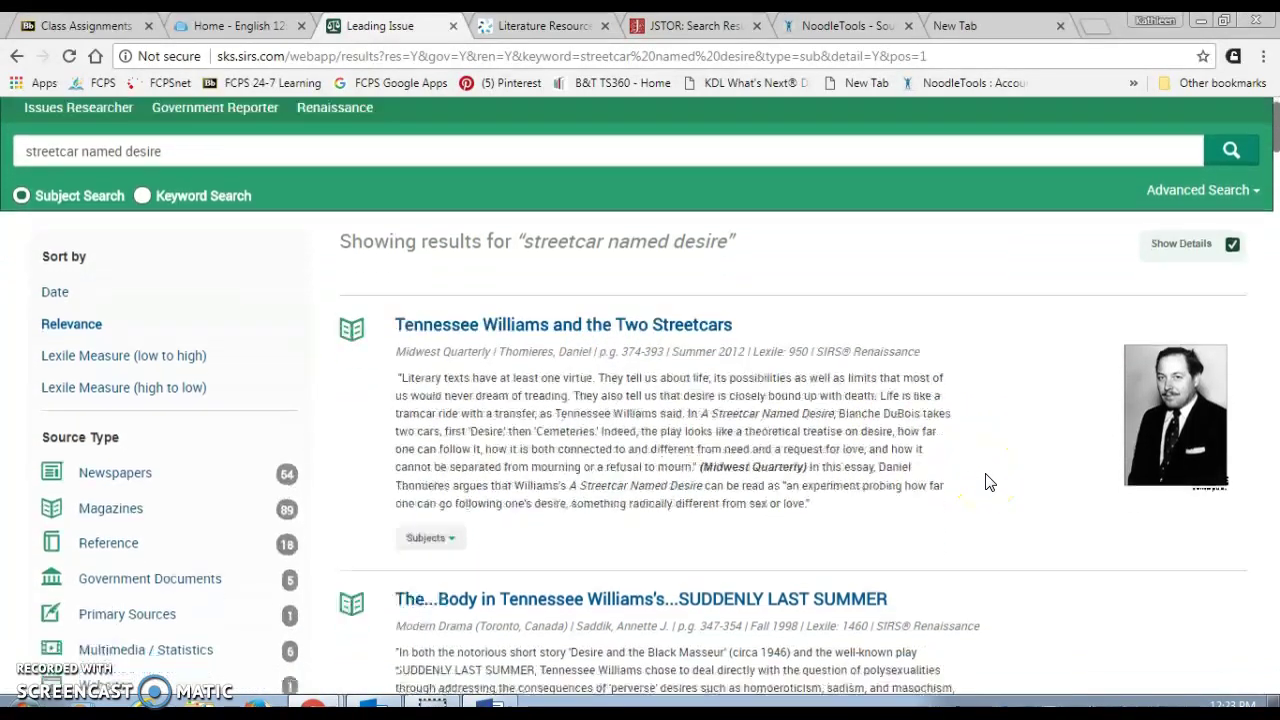
click(679, 437)
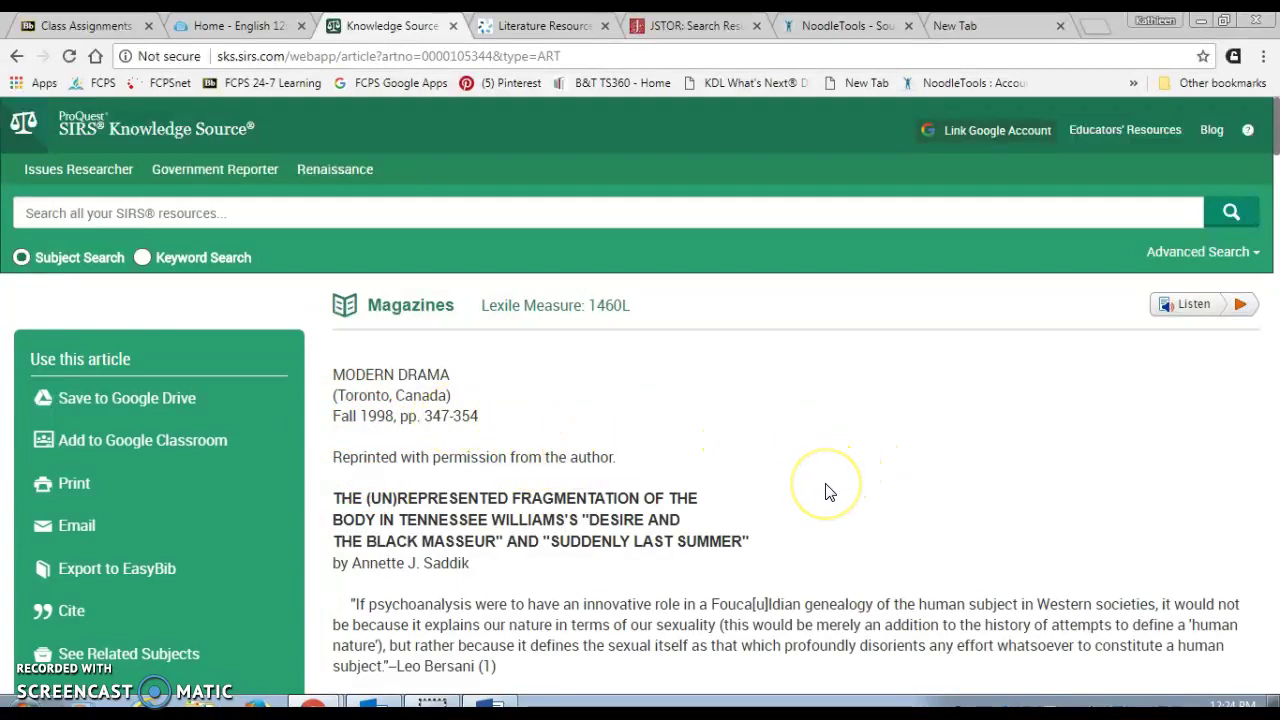
scroll(828, 490, down, 20)
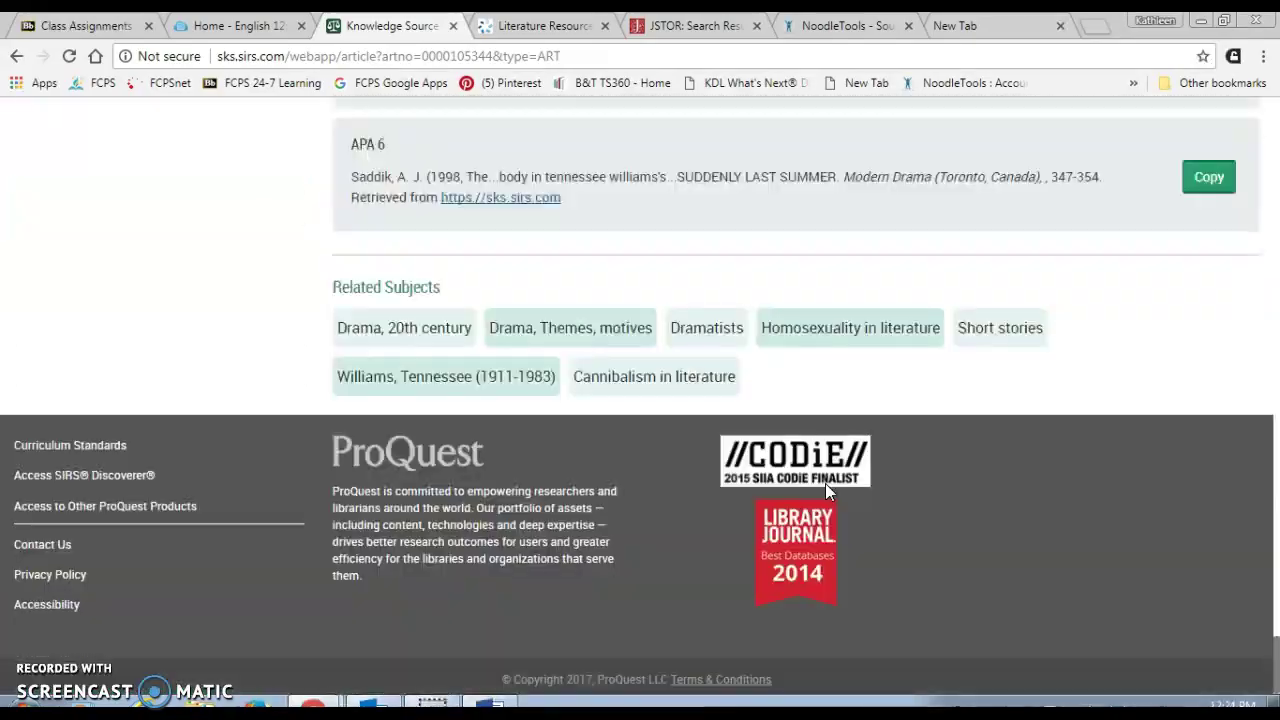
scroll(825, 487, up, 3)
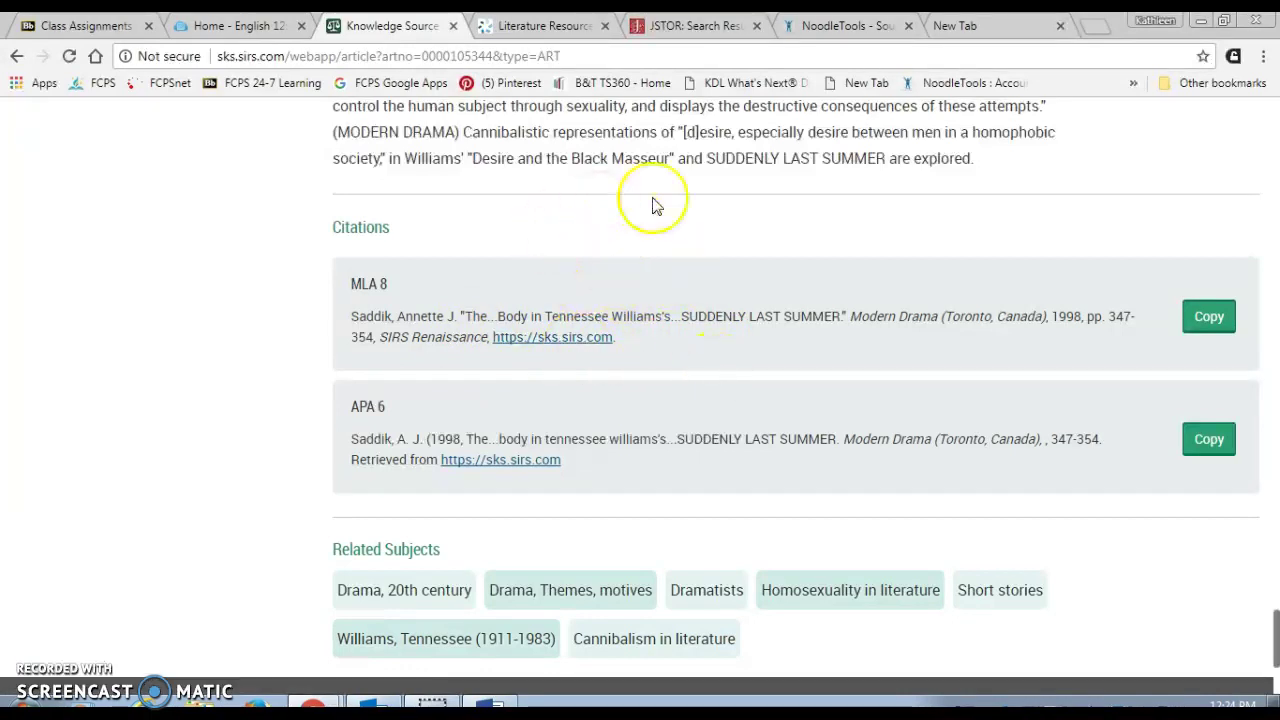
click(822, 30)
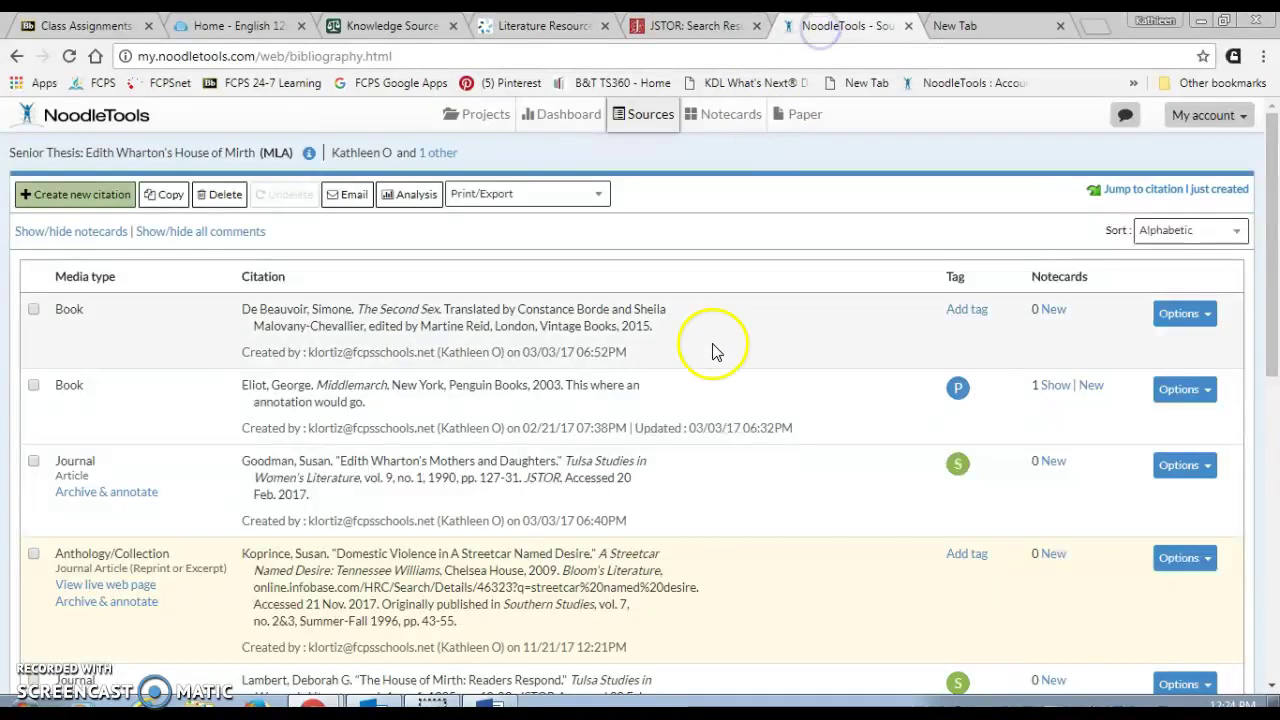